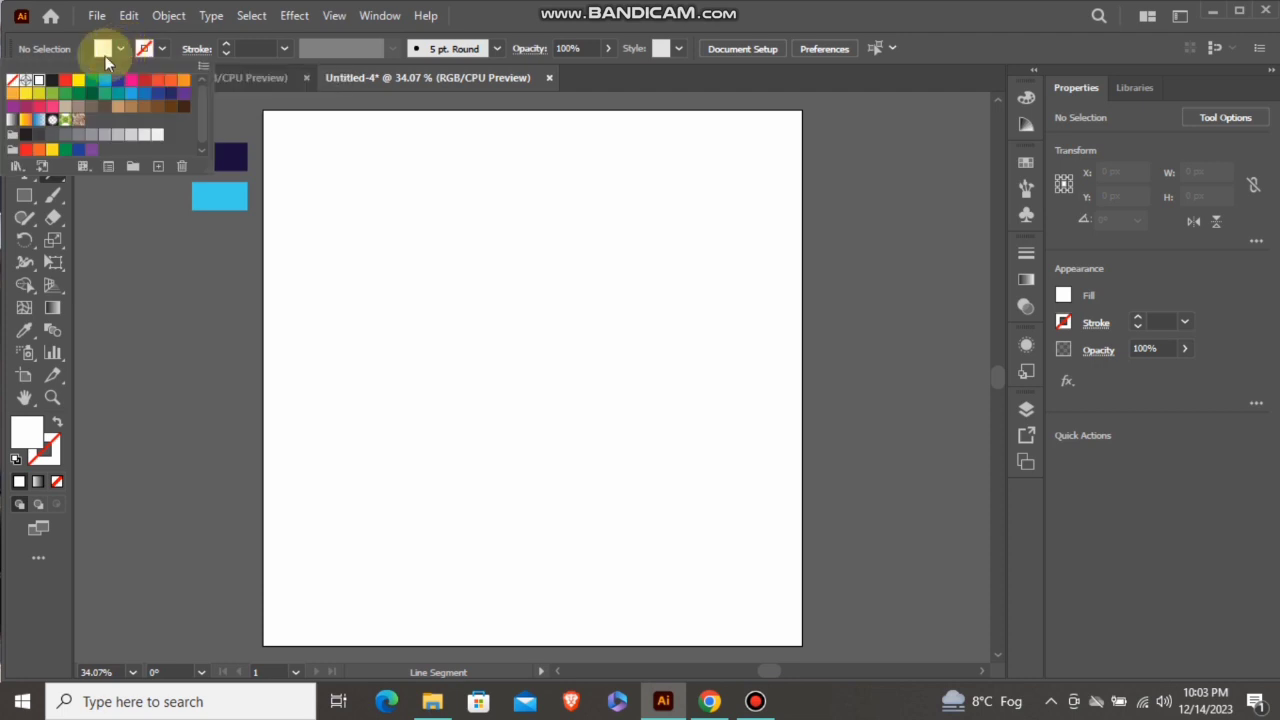
Draw a vertical line about 914 px tall near the artboard's left side, with a black 1 pt stroke and no fill.
{"action": "left_click", "coordinate": [52, 84]}
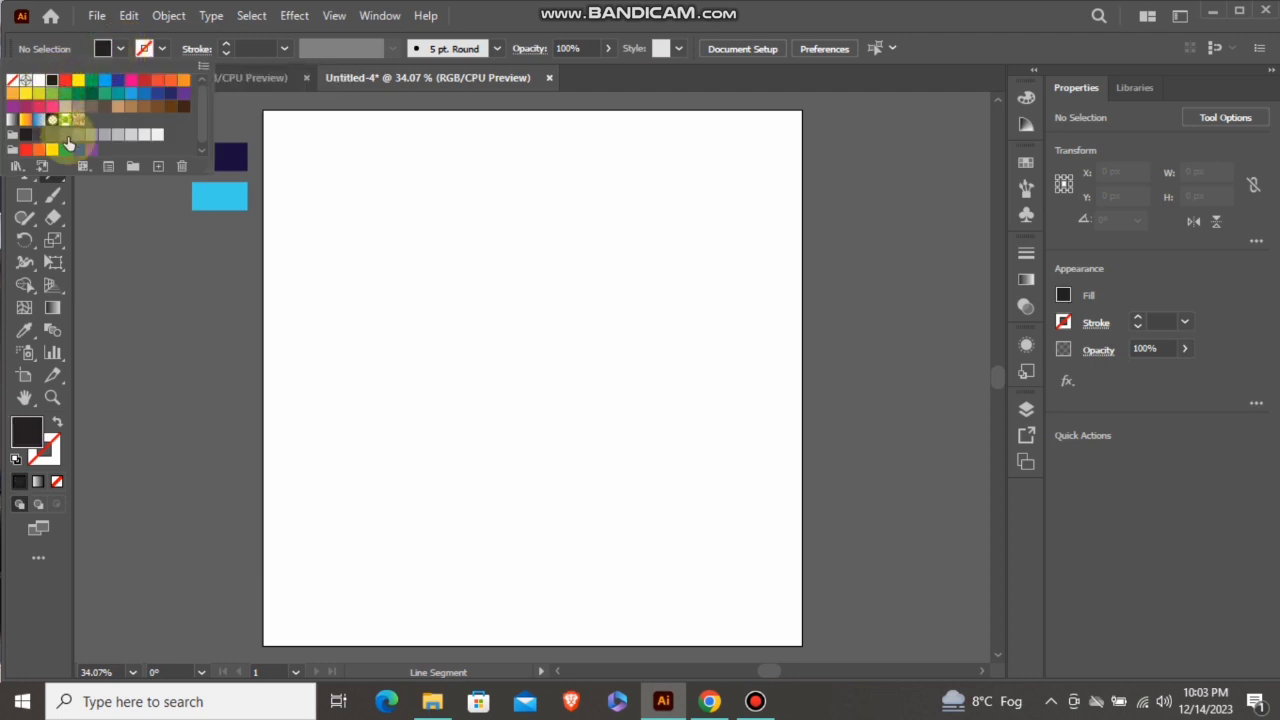
{"action": "left_click", "coordinate": [96, 221]}
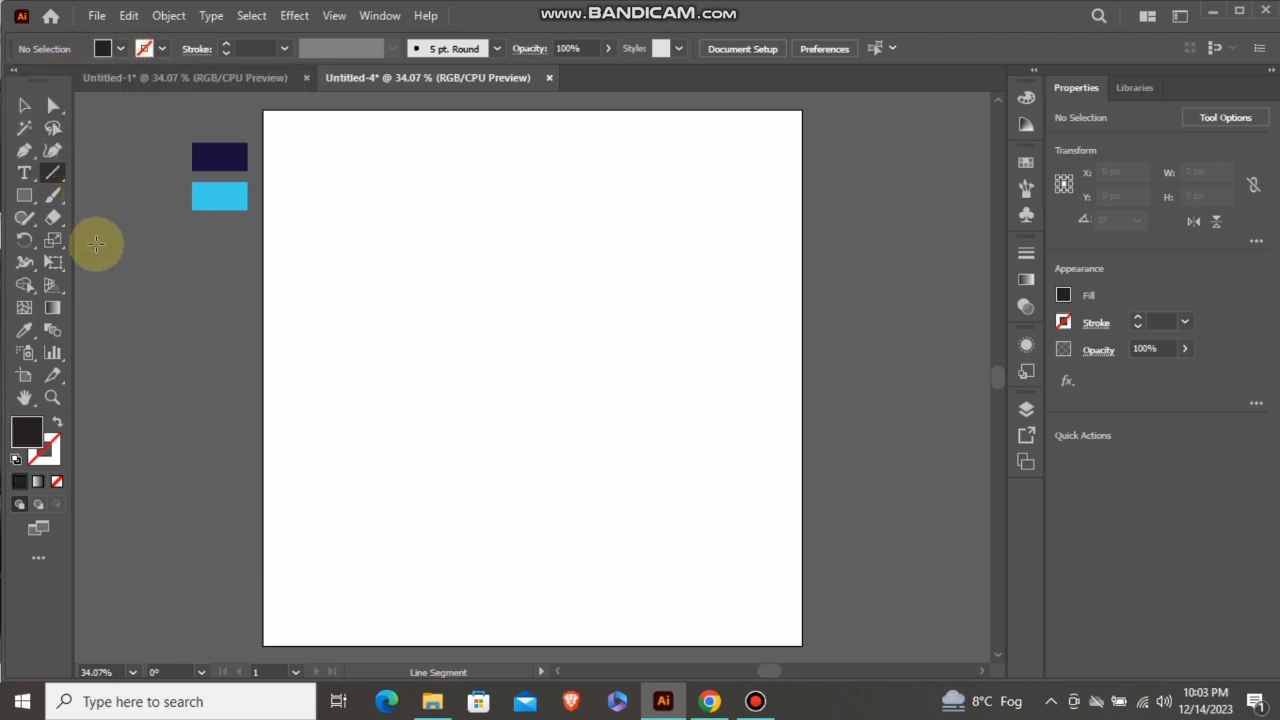
{"action": "left_click", "coordinate": [60, 425]}
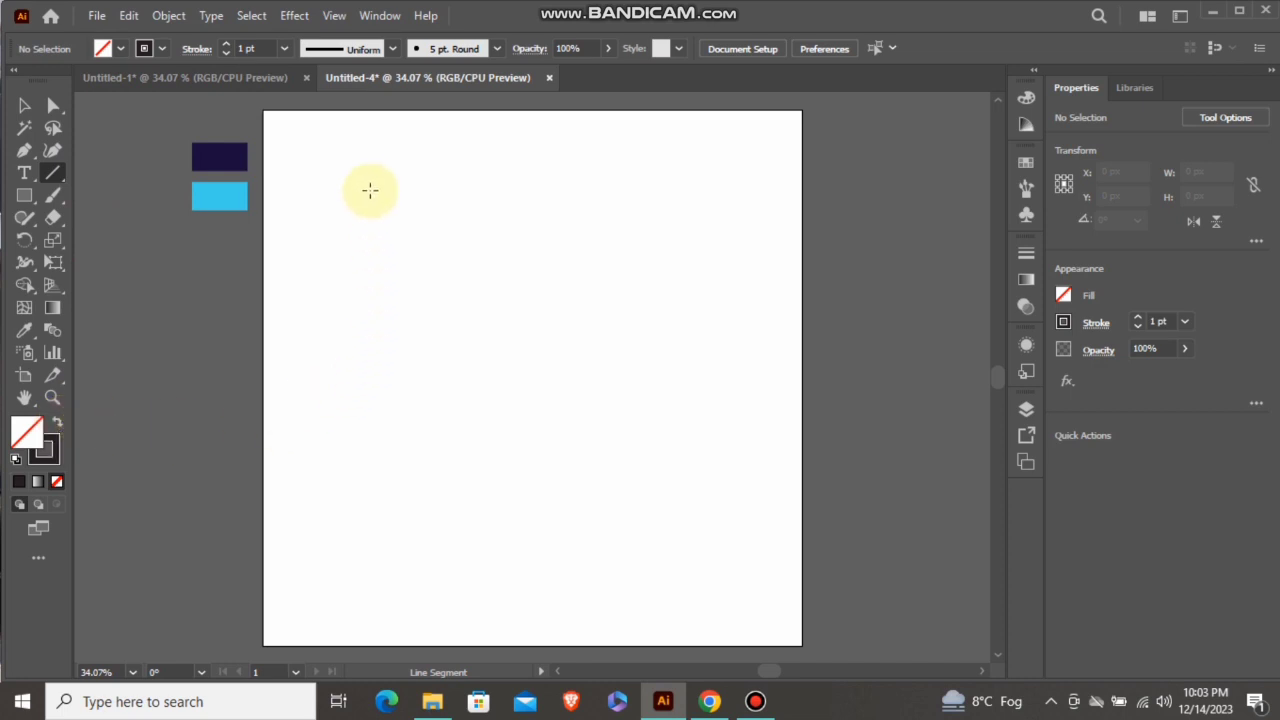
{"action": "left_click_drag", "start_coordinate": [366, 141], "coordinate": [371, 594]}
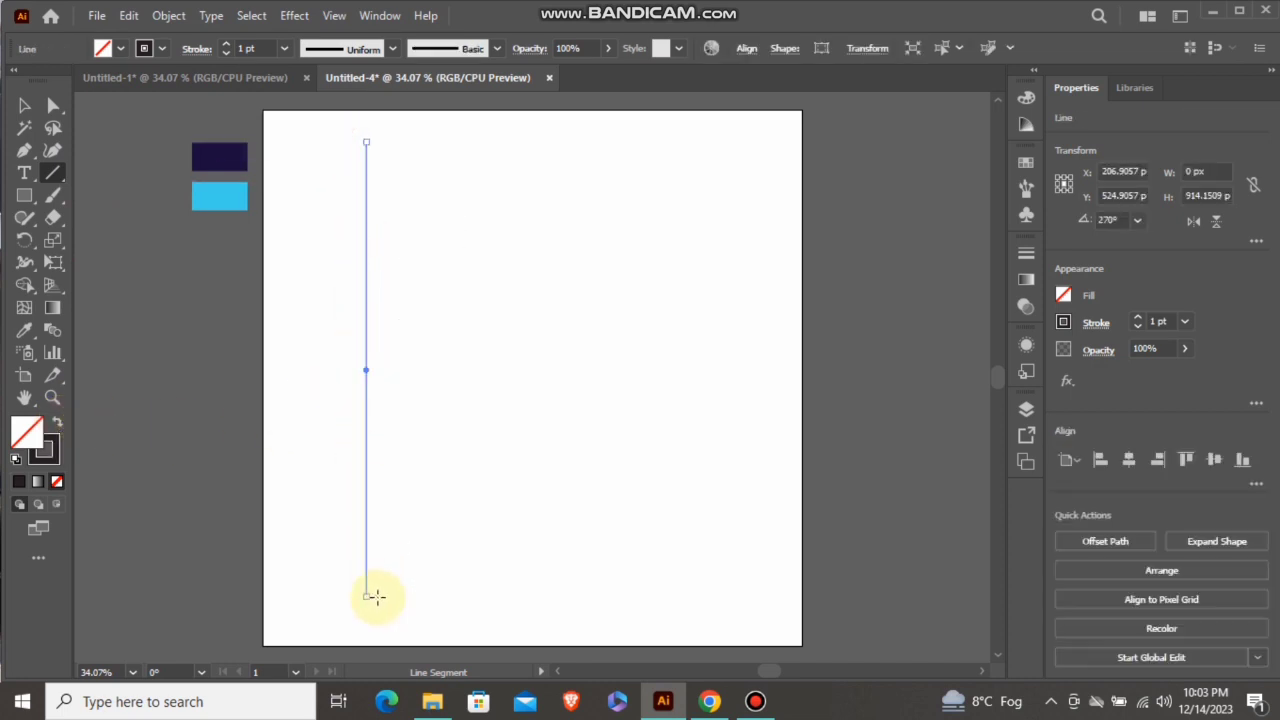
Copy the vertical line about 45 px to the right and repeat the transformation to make ten evenly spaced lines.
{"action": "left_click", "coordinate": [24, 105]}
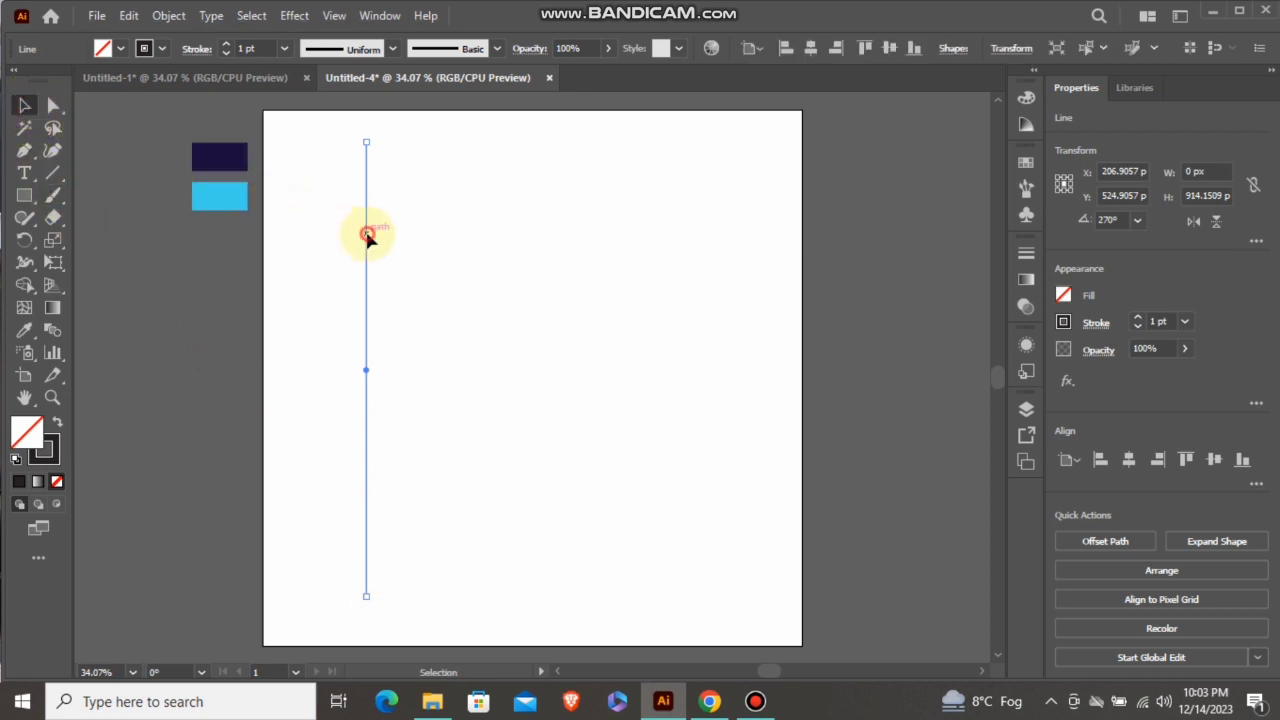
{"action": "left_click_drag", "start_coordinate": [367, 235], "coordinate": [389, 243]}
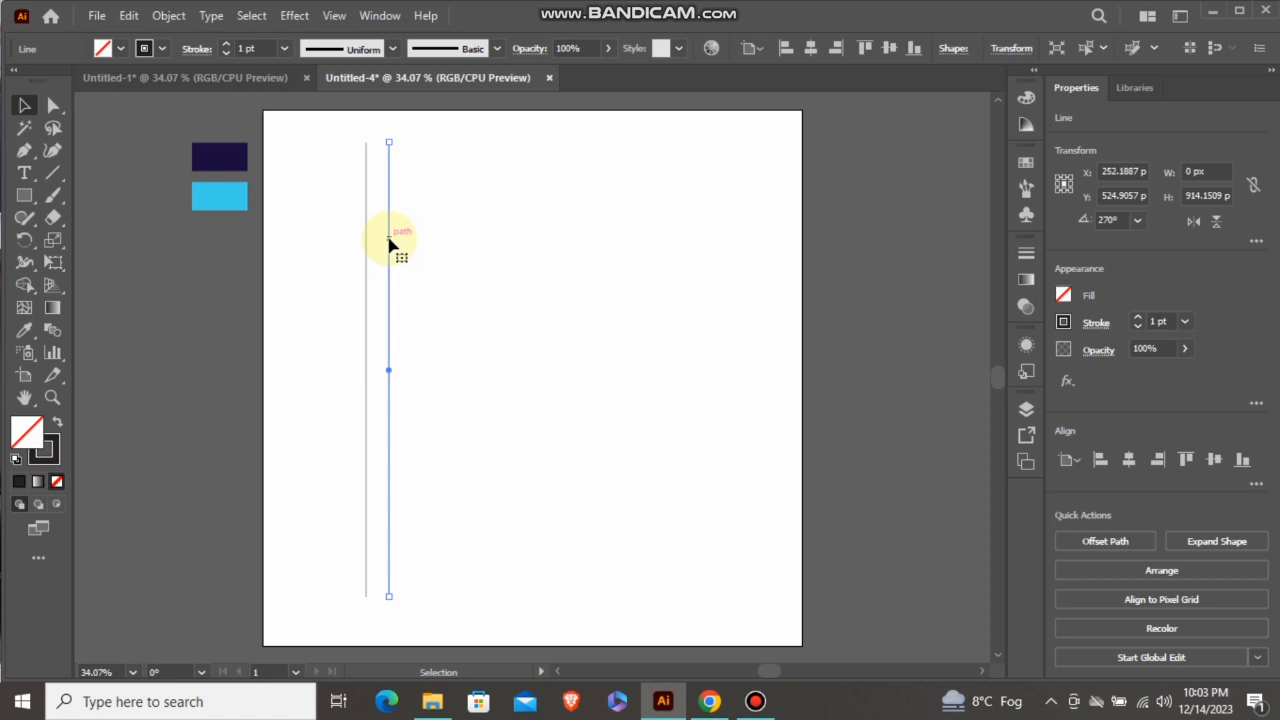
{"action": "key", "text": "ctrl+d"}
{"action": "key", "text": "ctrl+d"}
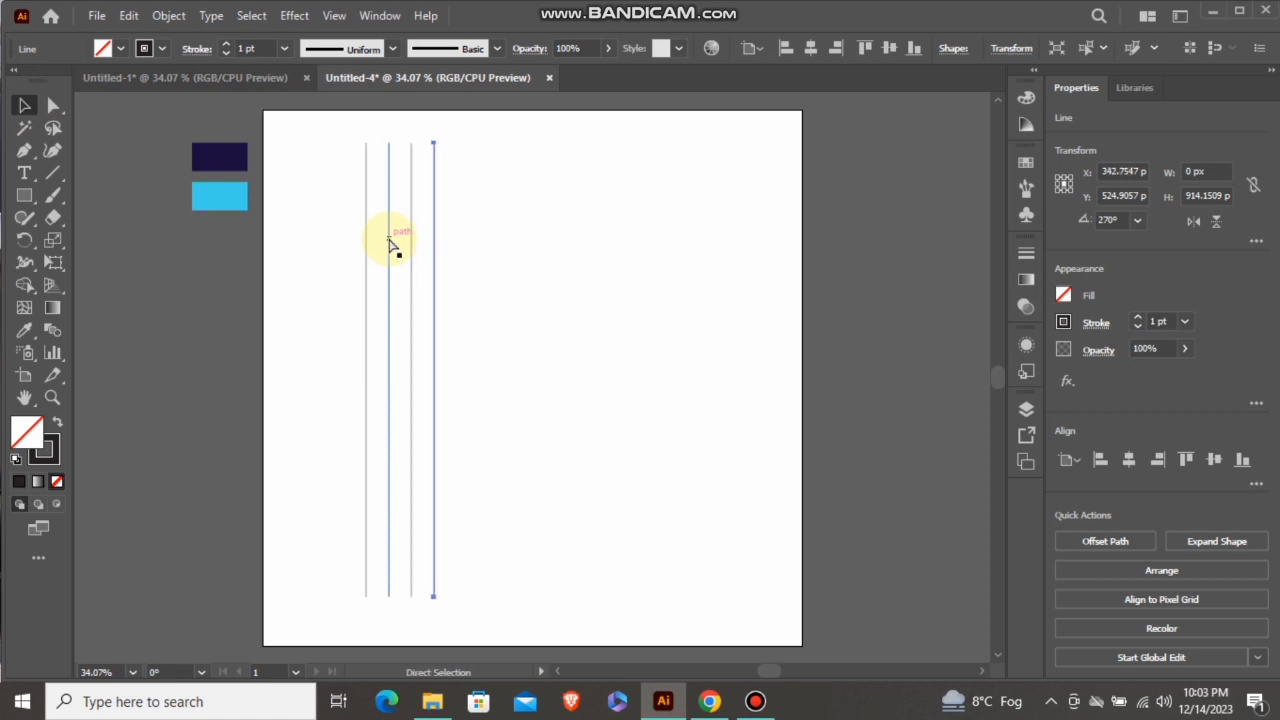
{"action": "key", "text": "ctrl+d"}
{"action": "key", "text": "ctrl+d"}
{"action": "key", "text": "ctrl+d"}
{"action": "key", "text": "ctrl+d"}
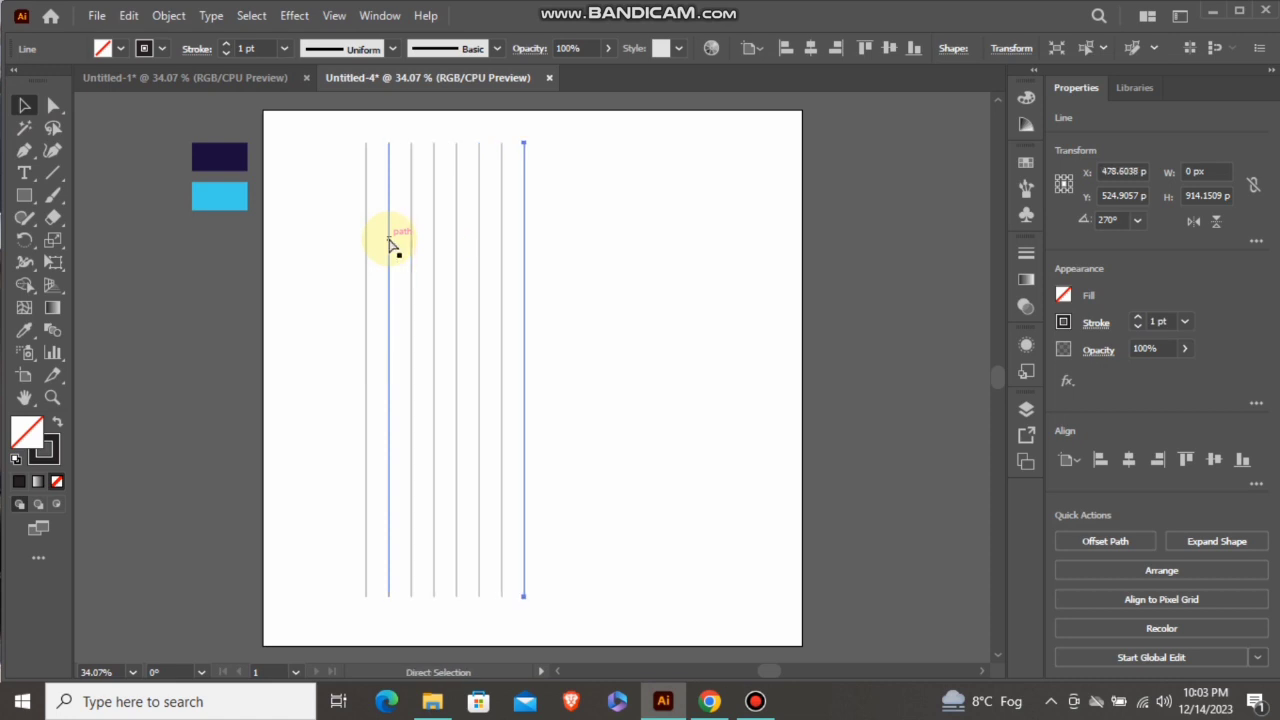
{"action": "key", "text": "ctrl+d"}
{"action": "key", "text": "ctrl+d"}
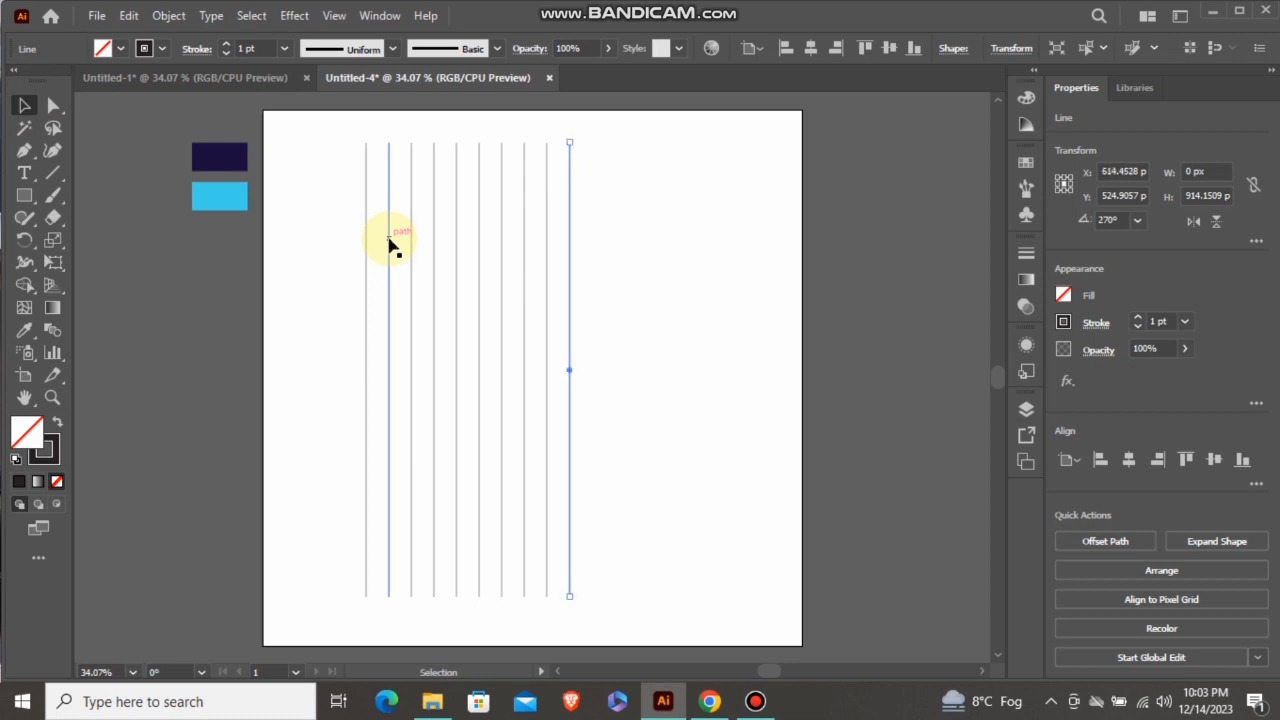
Group the ten vertical lines and center the group horizontally and vertically on the artboard.
{"action": "left_click_drag", "start_coordinate": [589, 295], "coordinate": [346, 374]}
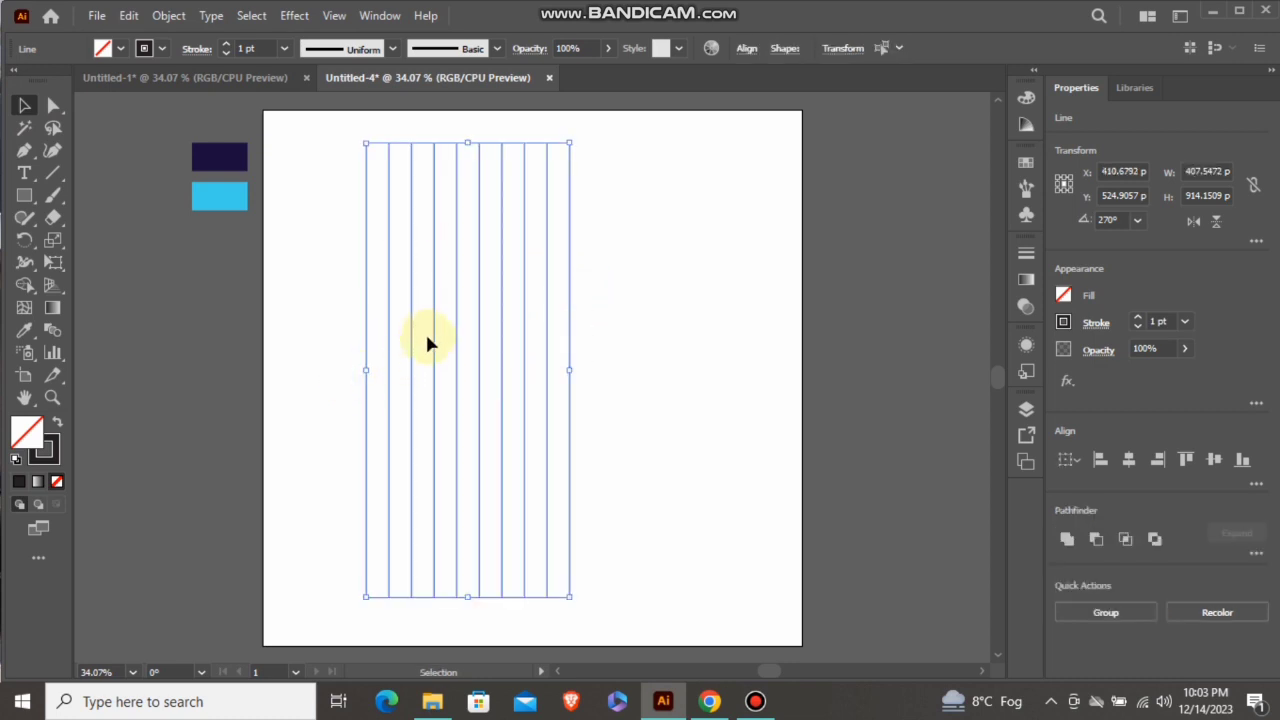
{"action": "right_click", "coordinate": [450, 302]}
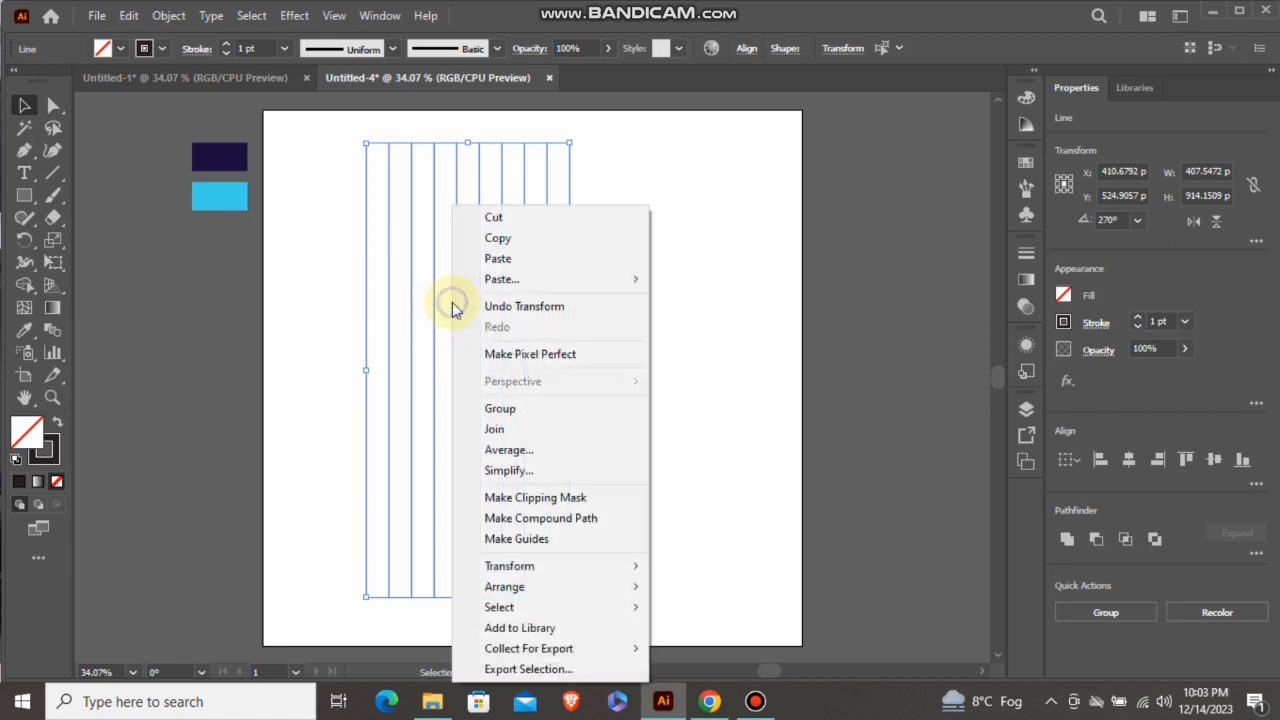
{"action": "left_click", "coordinate": [534, 408]}
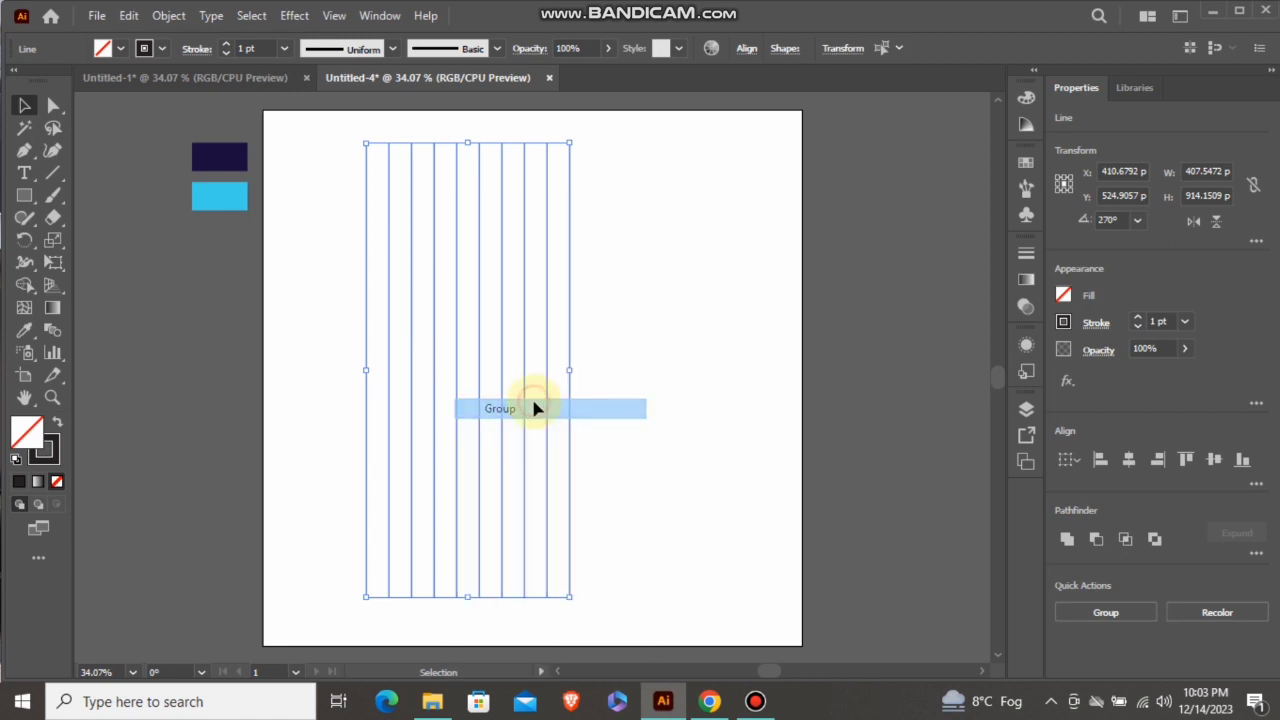
{"action": "left_click", "coordinate": [1122, 462]}
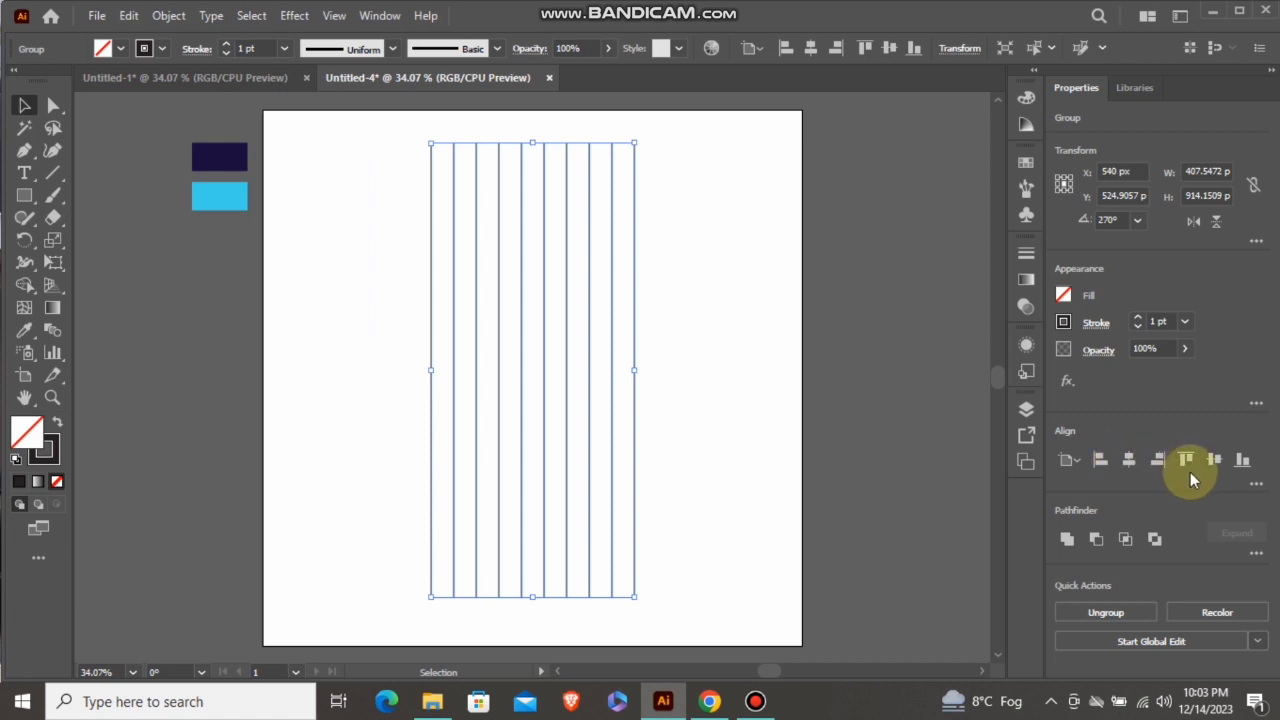
{"action": "left_click", "coordinate": [1214, 462]}
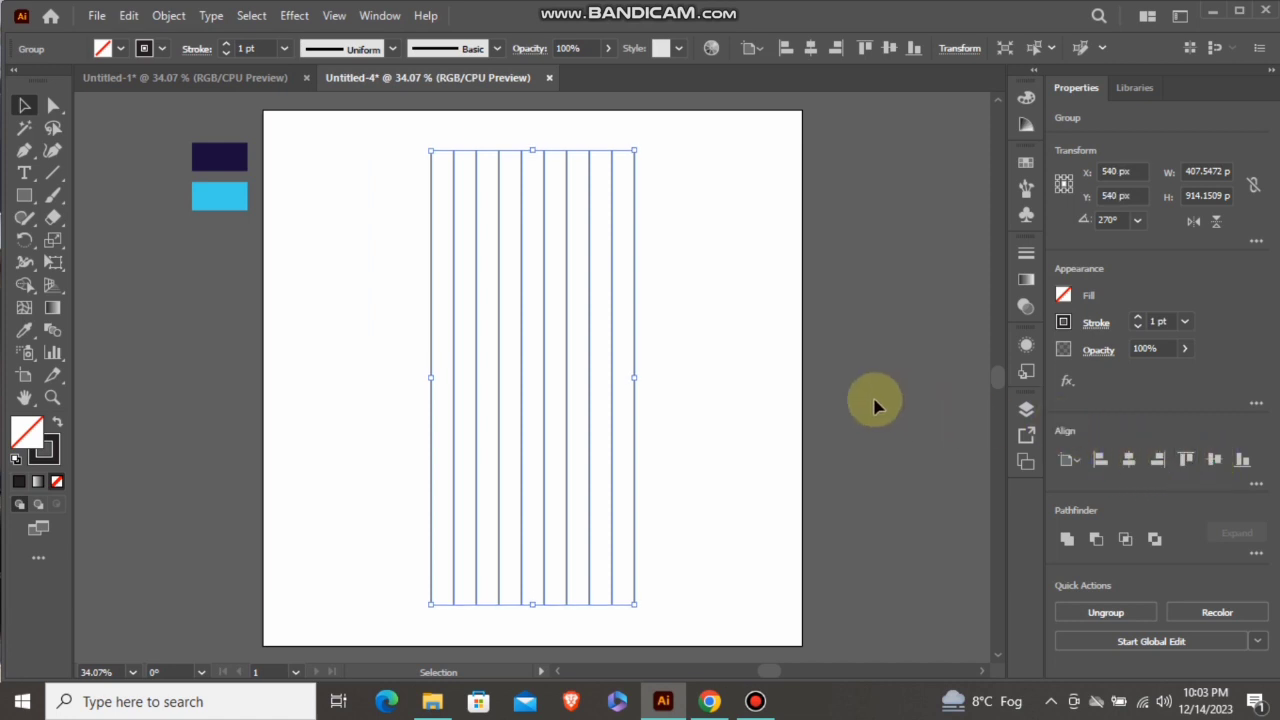
Create a copy of the vertical line group rotated by 30°.
{"action": "right_click", "coordinate": [561, 301]}
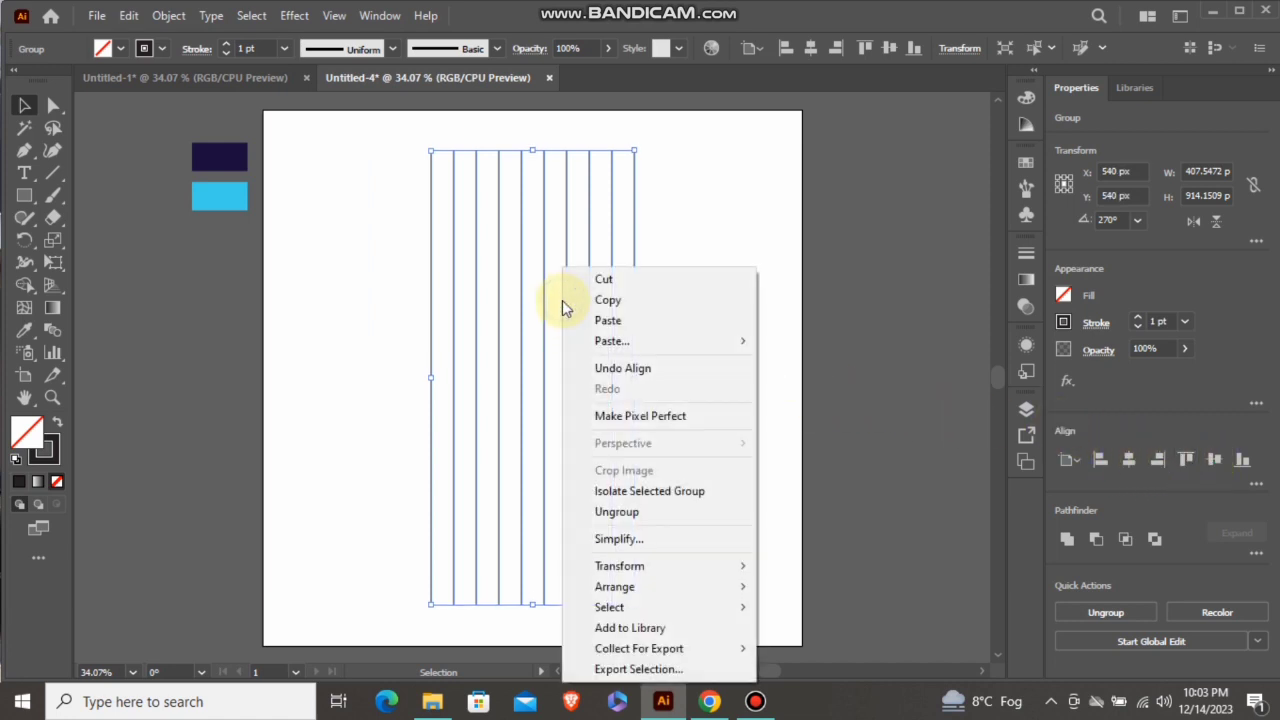
{"action": "mouse_move", "coordinate": [720, 564]}
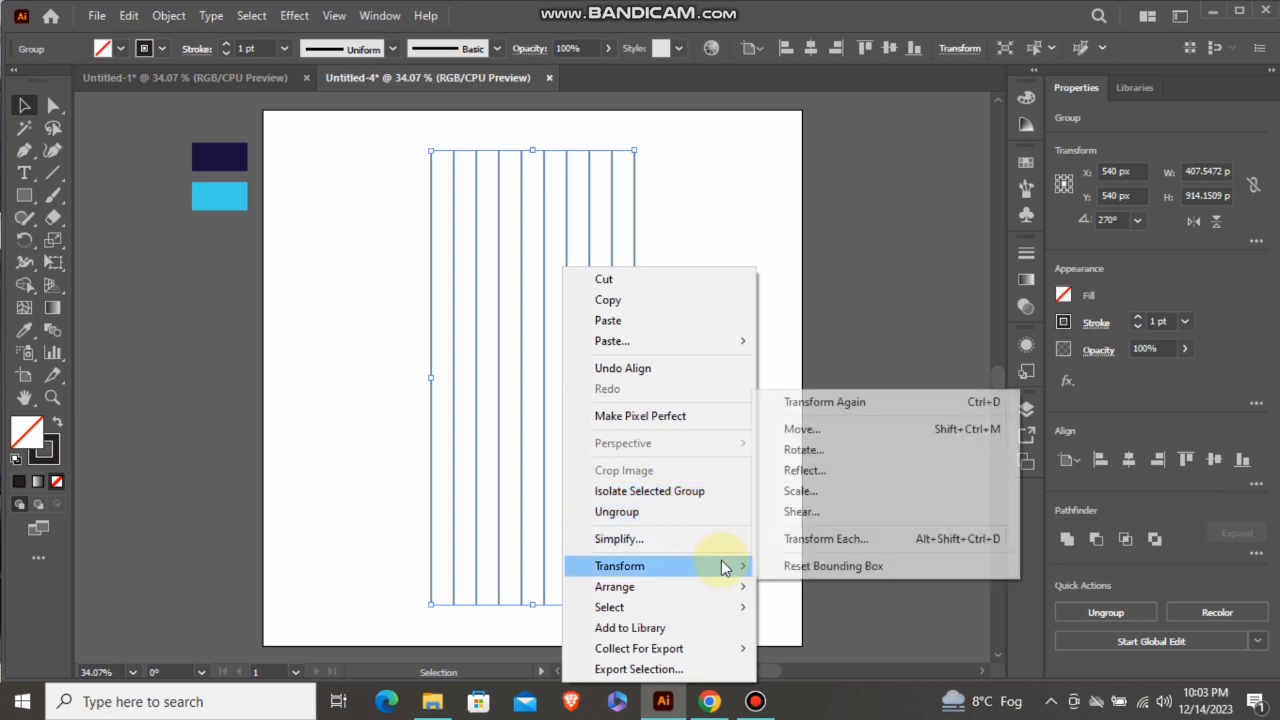
{"action": "left_click", "coordinate": [812, 450]}
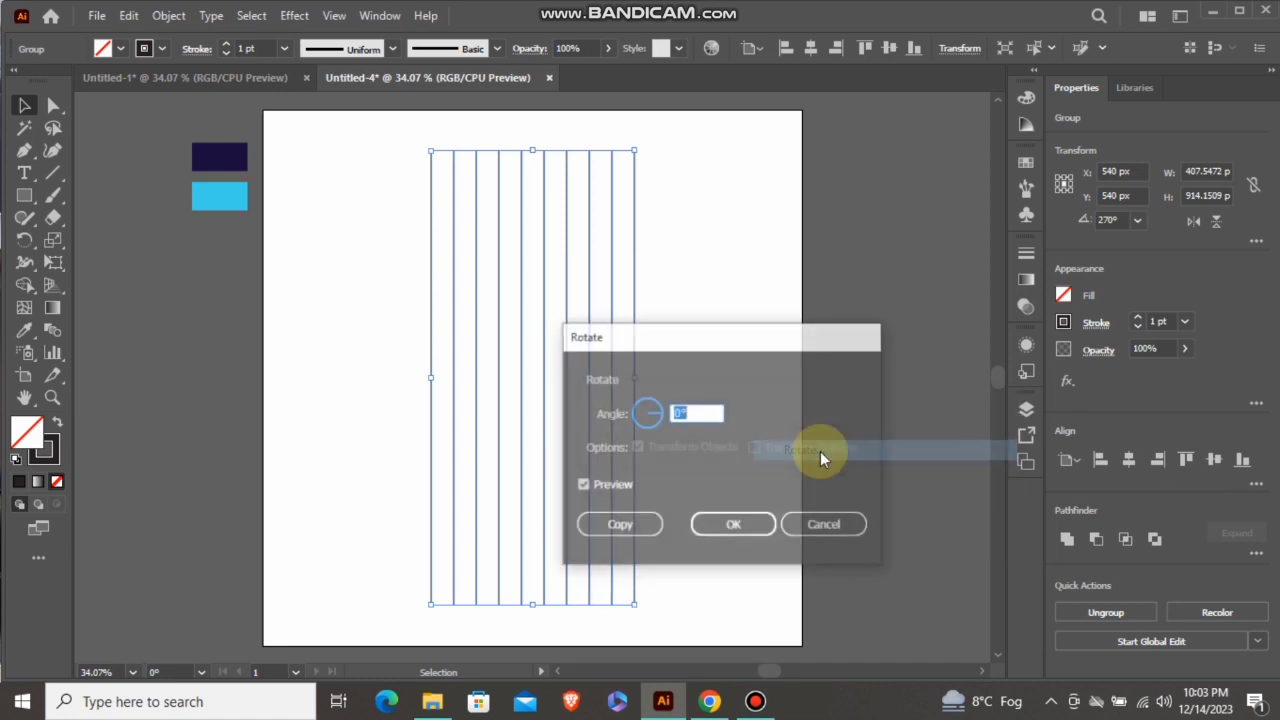
{"action": "type", "text": "3"}
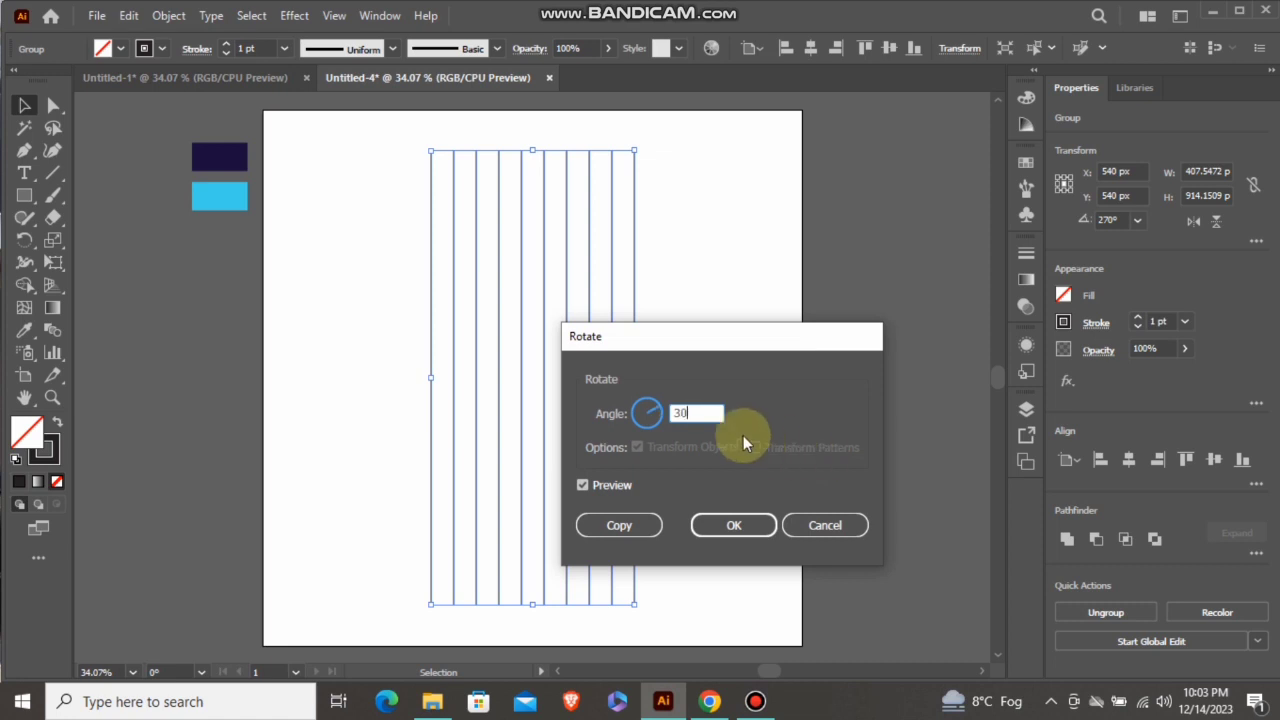
{"action": "left_click", "coordinate": [646, 528]}
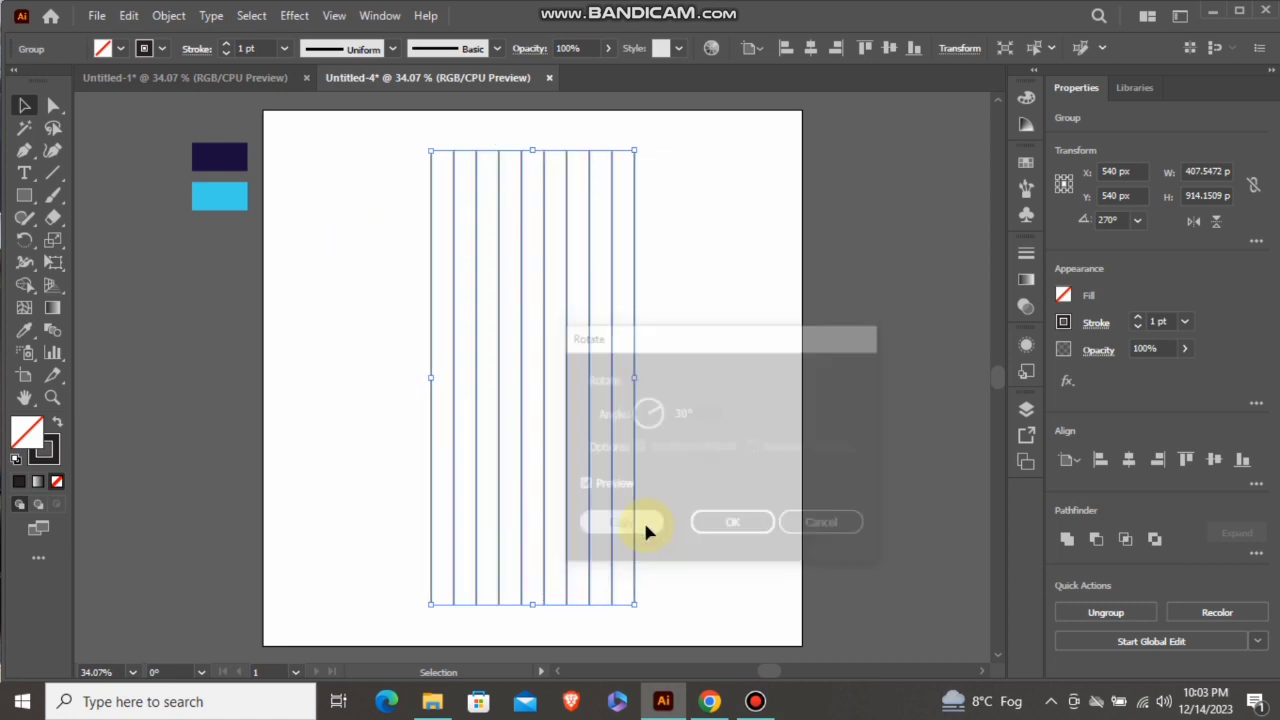
Create a reflected copy of the slanted line group across the vertical axis.
{"action": "right_click", "coordinate": [568, 377]}
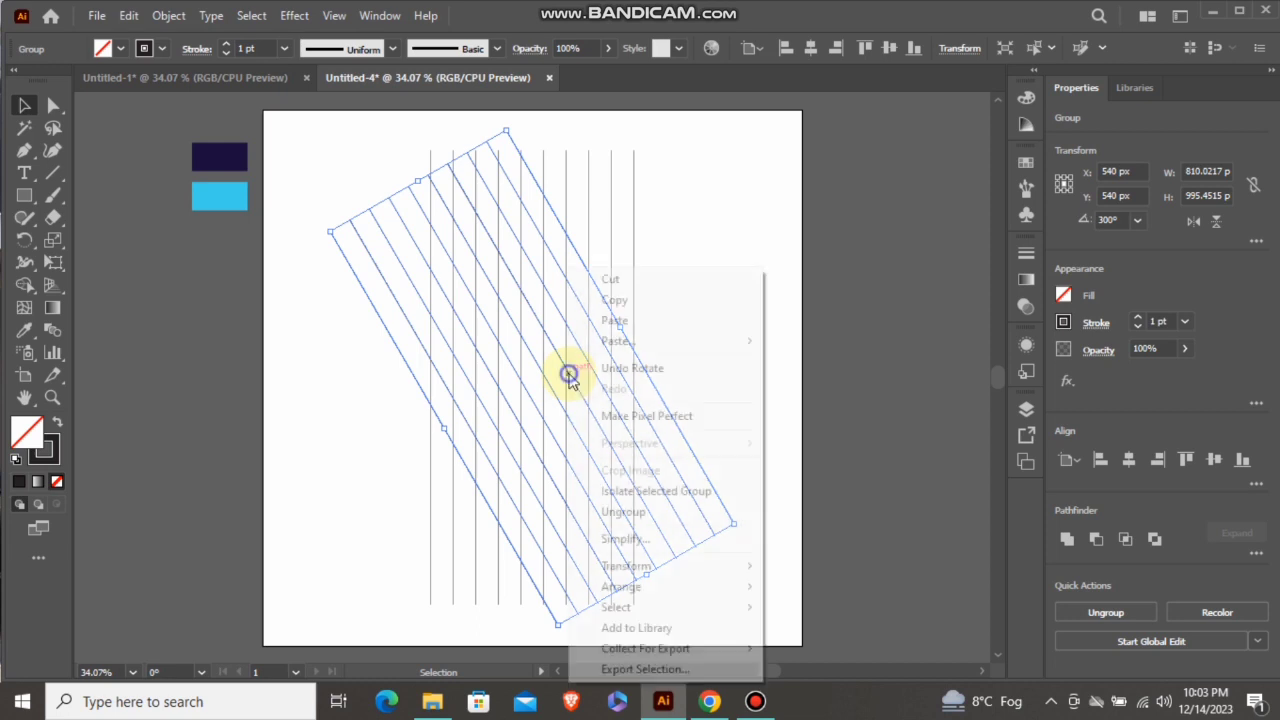
{"action": "mouse_move", "coordinate": [724, 566]}
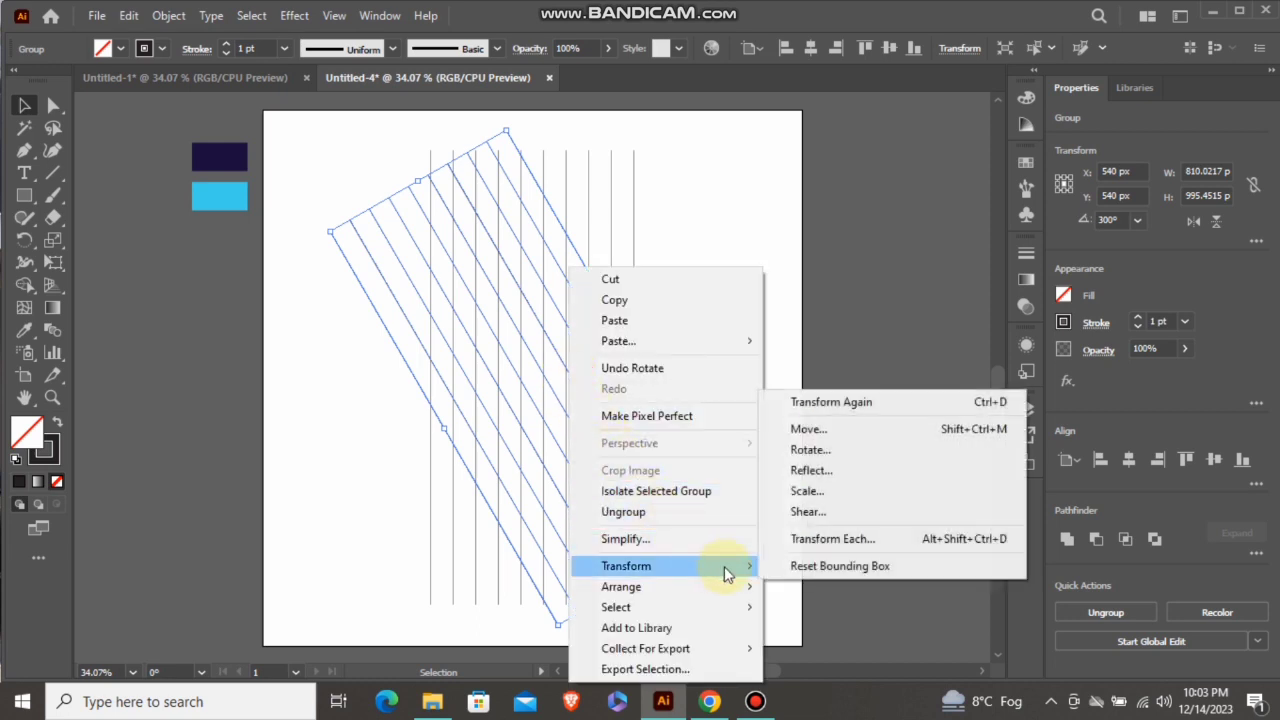
{"action": "left_click", "coordinate": [811, 471]}
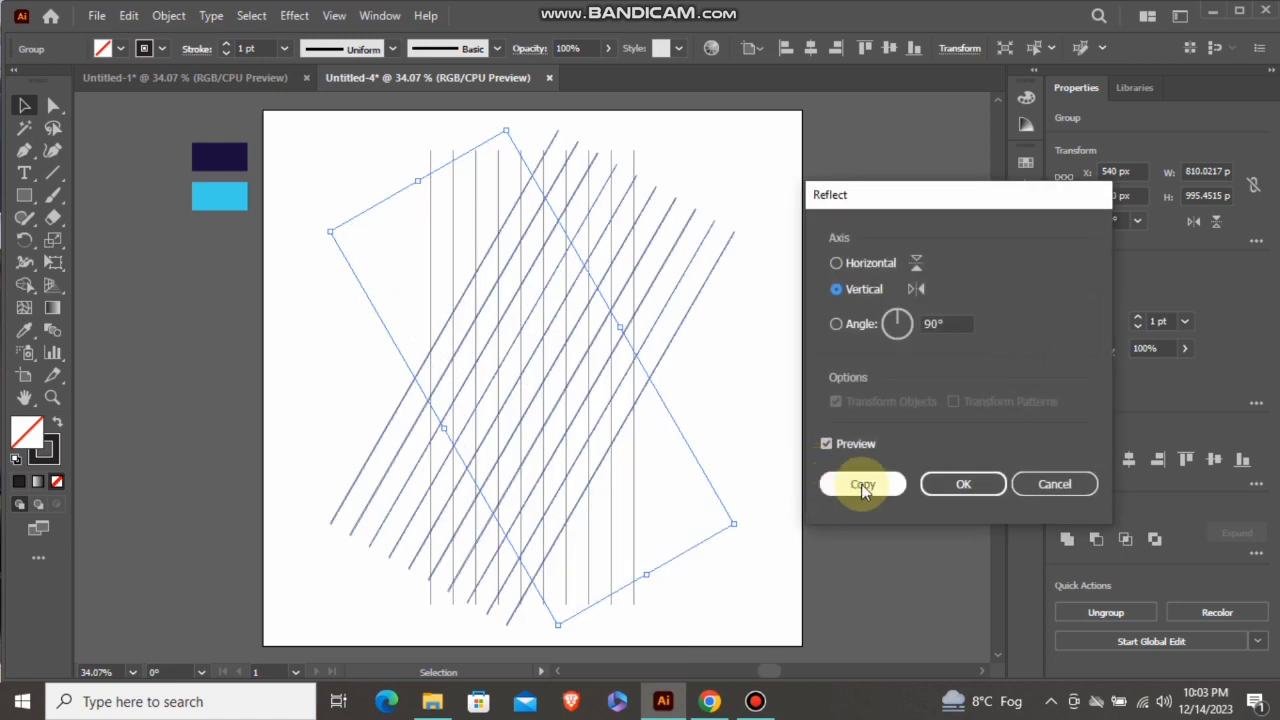
{"action": "left_click", "coordinate": [861, 484]}
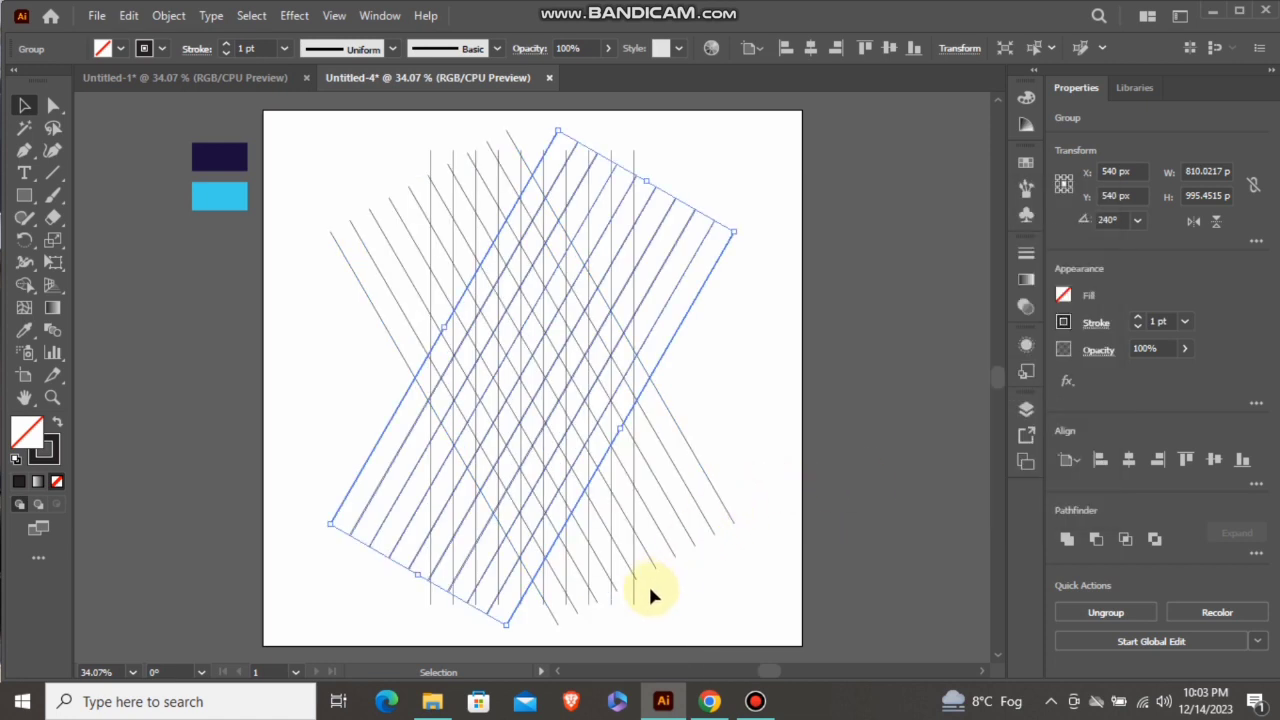
Rotate the original vertical line group by 90° without copying it, and clear the selection.
{"action": "left_click_drag", "start_coordinate": [636, 600], "coordinate": [634, 537]}
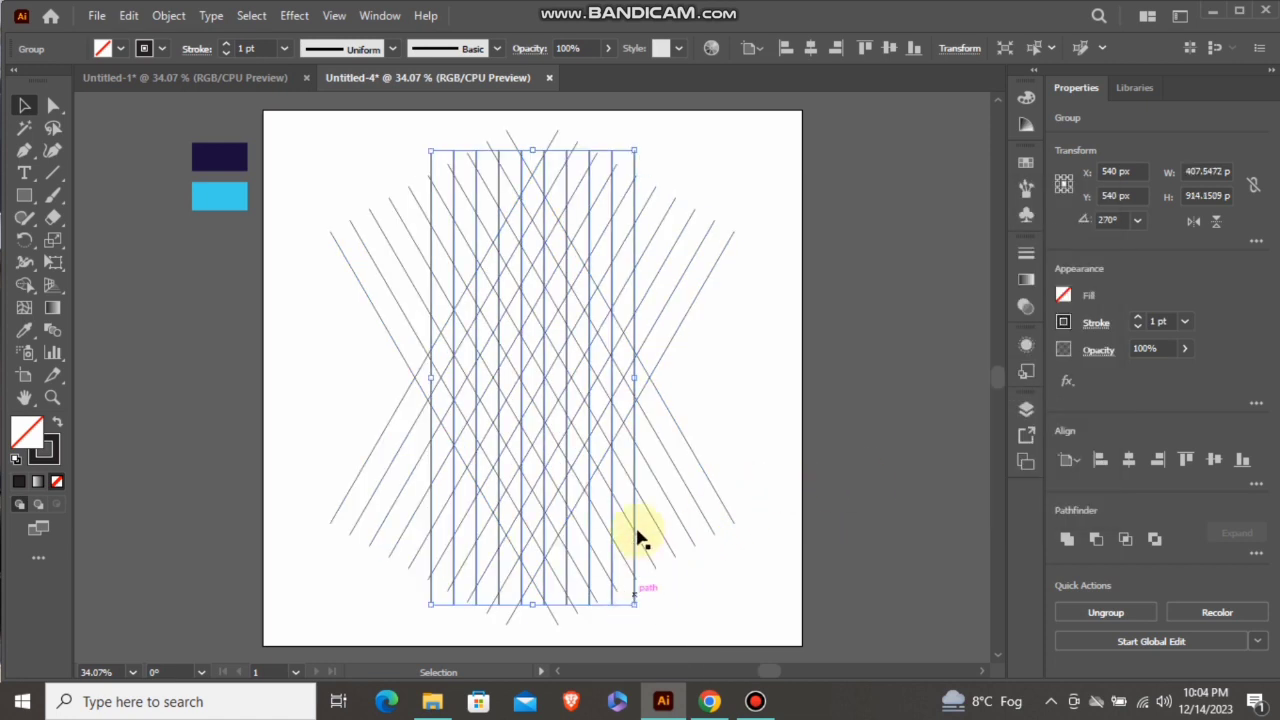
{"action": "right_click", "coordinate": [584, 384]}
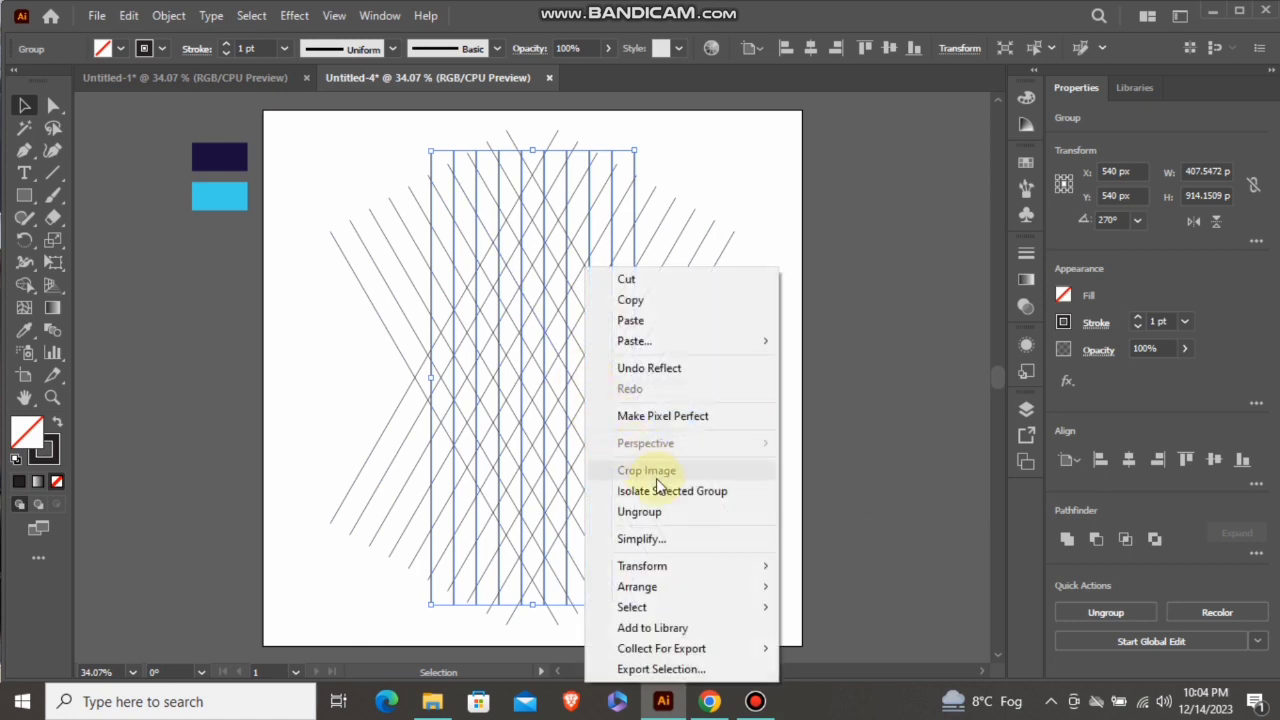
{"action": "mouse_move", "coordinate": [764, 564]}
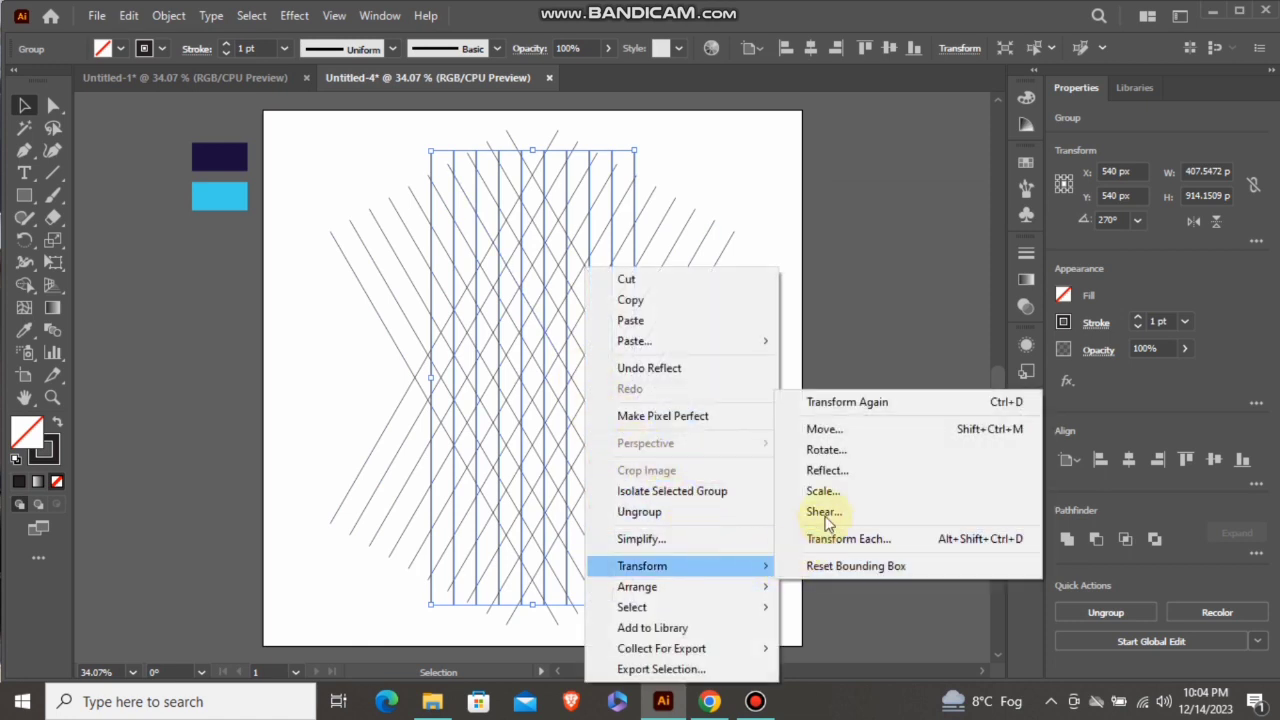
{"action": "left_click", "coordinate": [846, 452]}
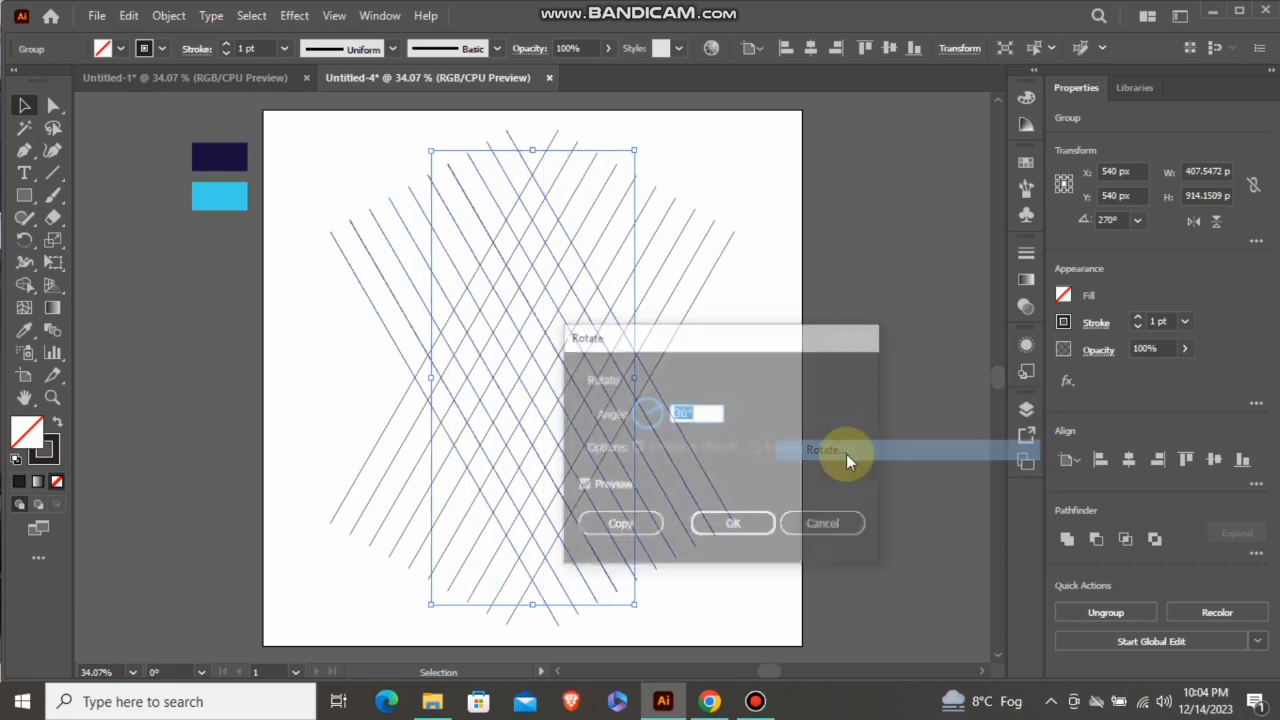
{"action": "type", "text": "9"}
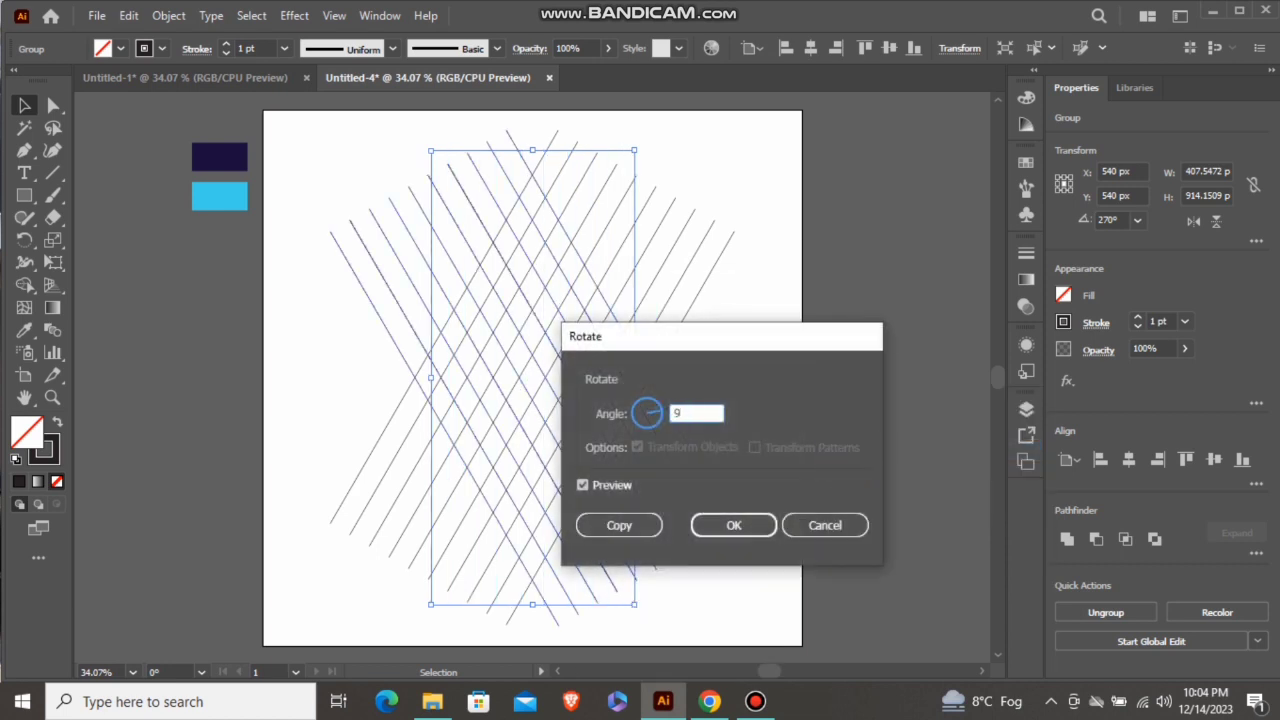
{"action": "type", "text": "0"}
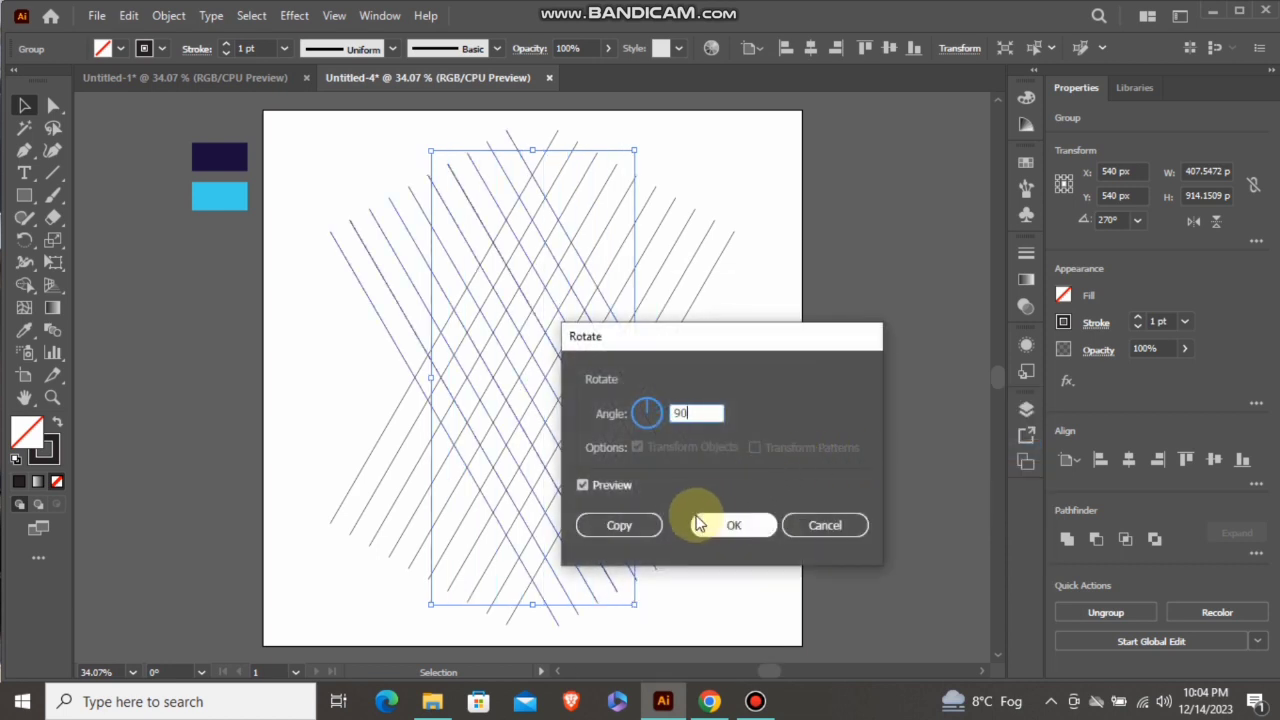
{"action": "left_click", "coordinate": [721, 523]}
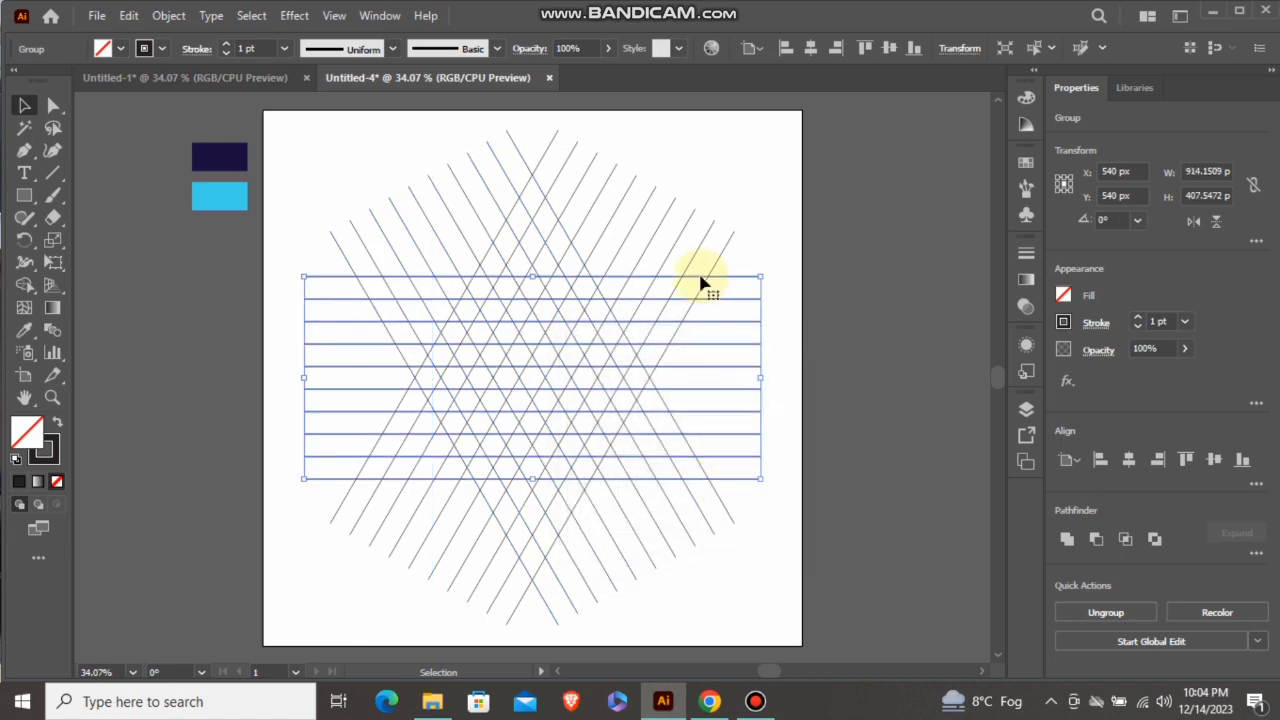
{"action": "left_click", "coordinate": [737, 195]}
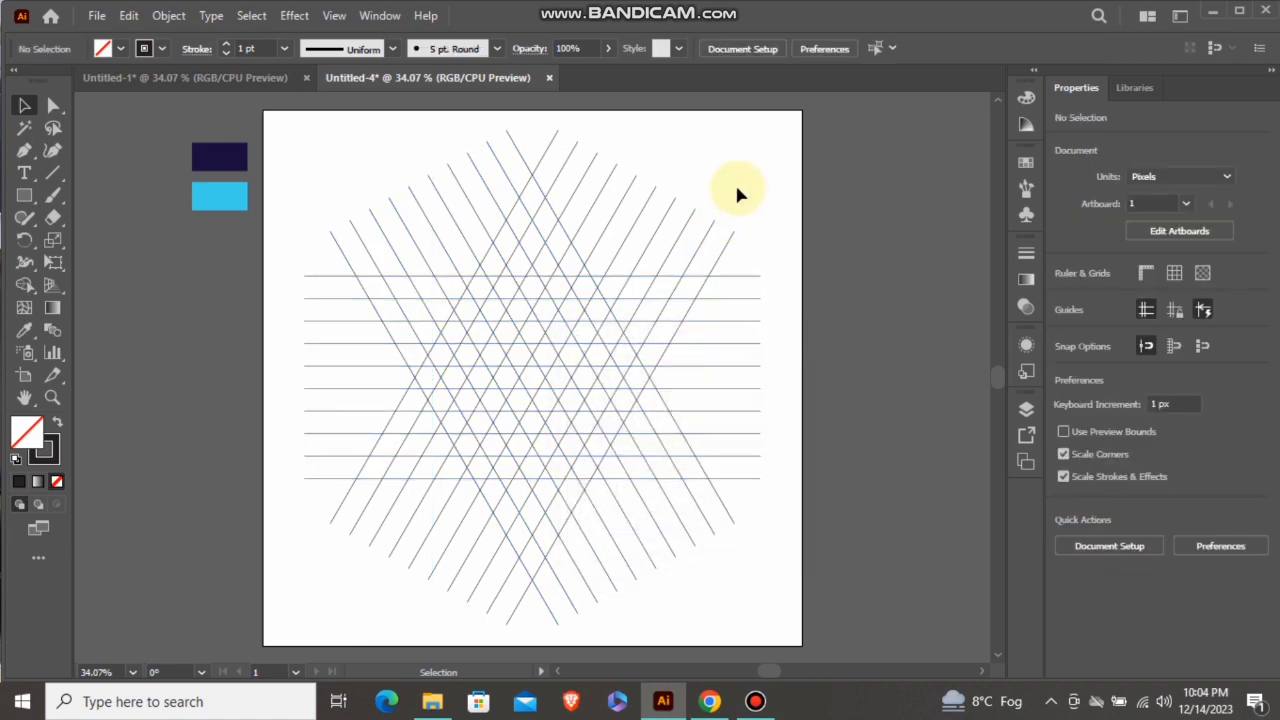
Select all three crossing line groups and use Shape Builder with a black fill and no stroke to fill the top diamond cell.
{"action": "left_click_drag", "start_coordinate": [737, 188], "coordinate": [461, 396]}
{"action": "left_click_drag", "start_coordinate": [385, 494], "coordinate": [346, 555]}
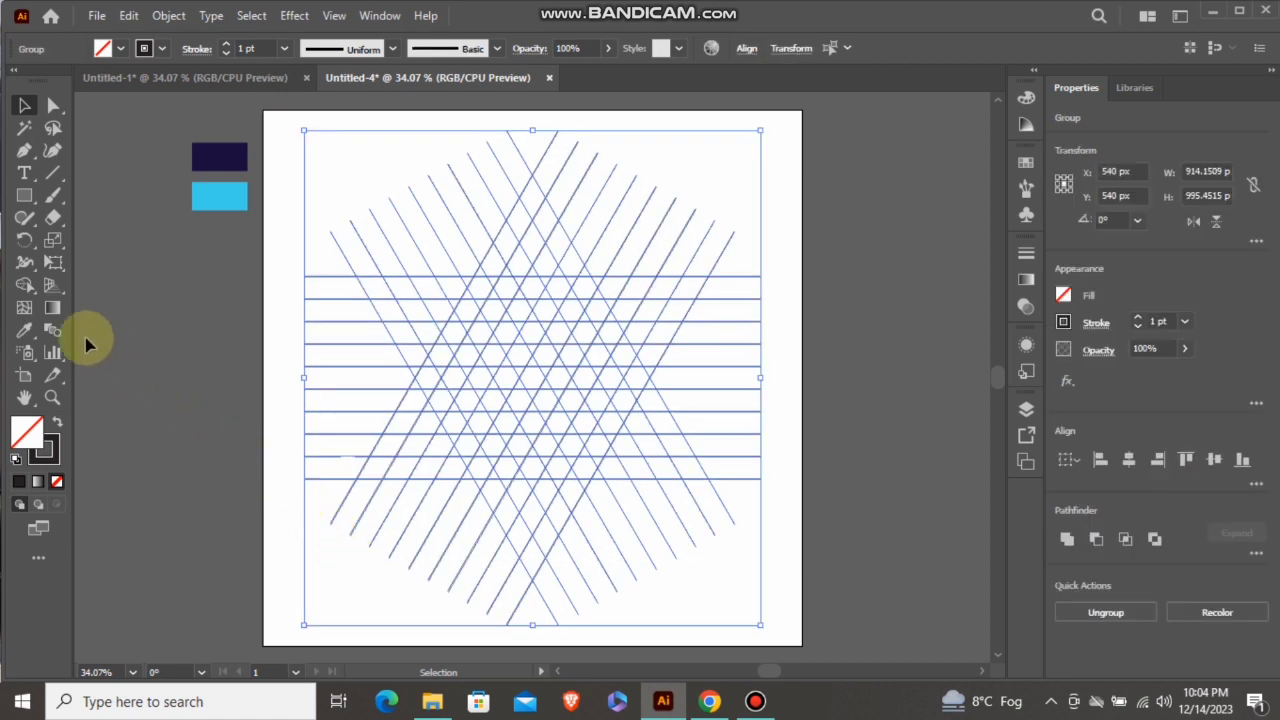
{"action": "left_click", "coordinate": [25, 285]}
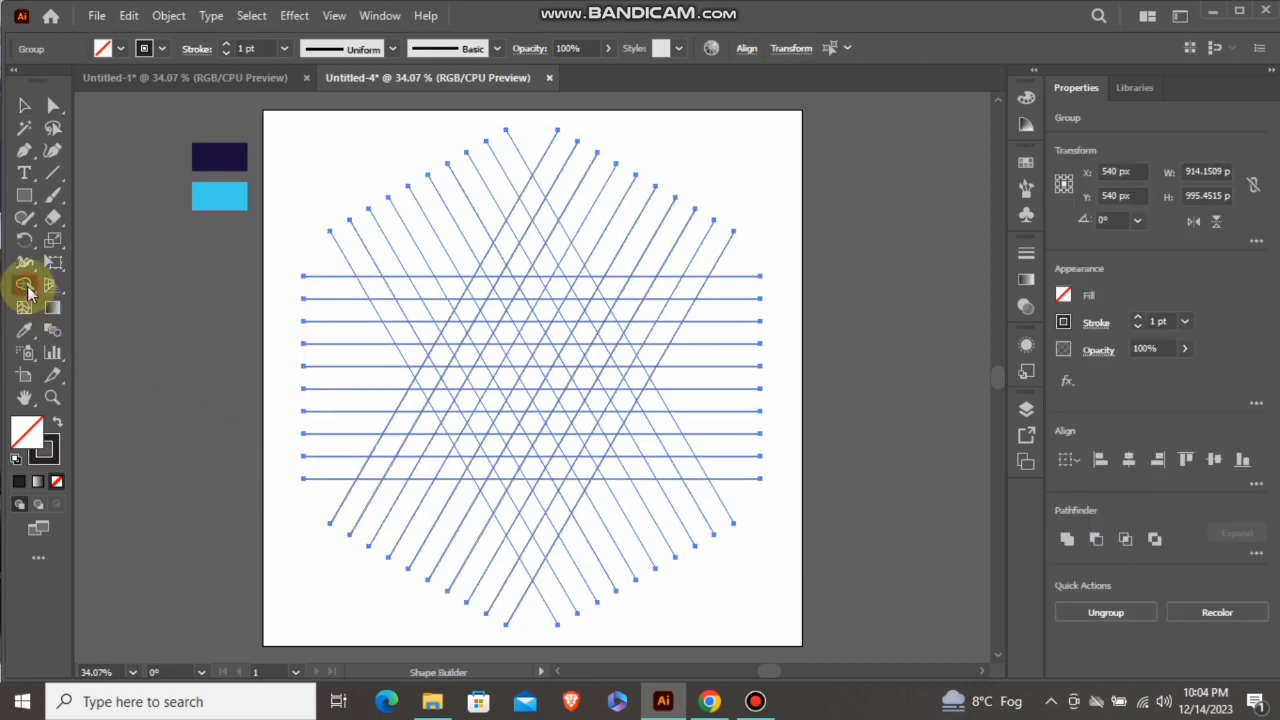
{"action": "left_click", "coordinate": [56, 420]}
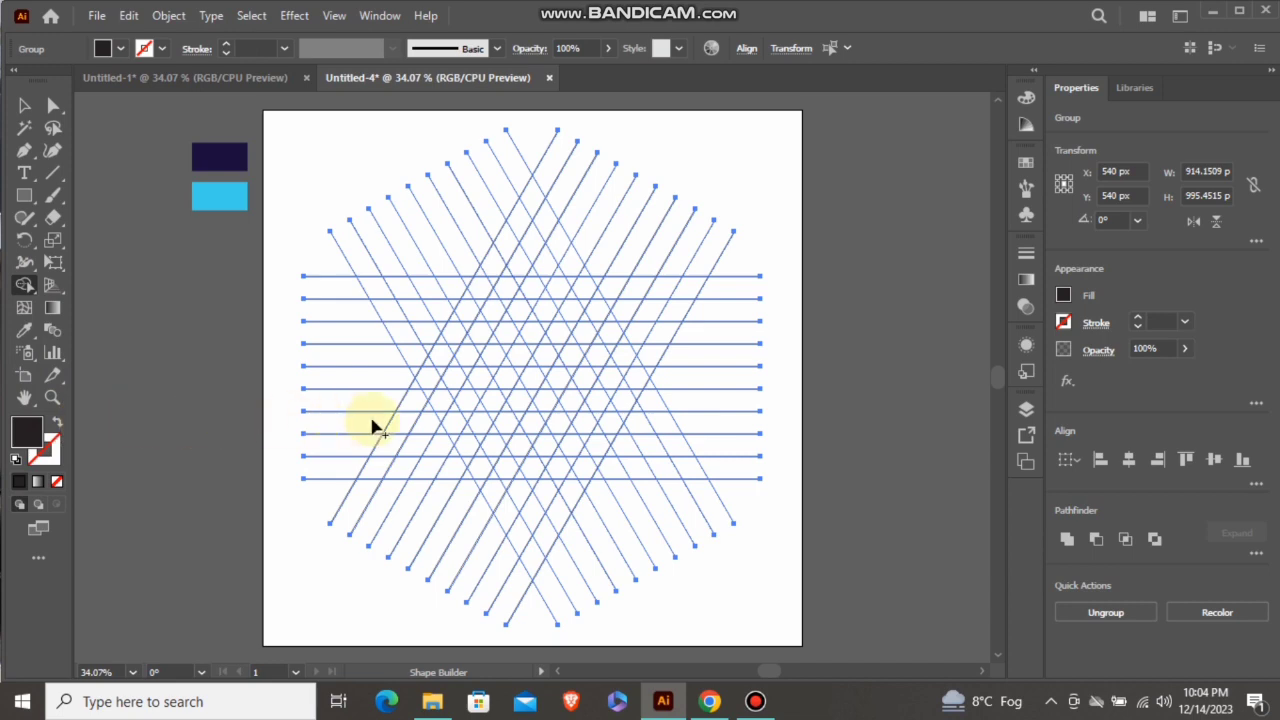
{"action": "scroll", "coordinate": [566, 289], "scroll_direction": "up", "scroll_amount": 1}
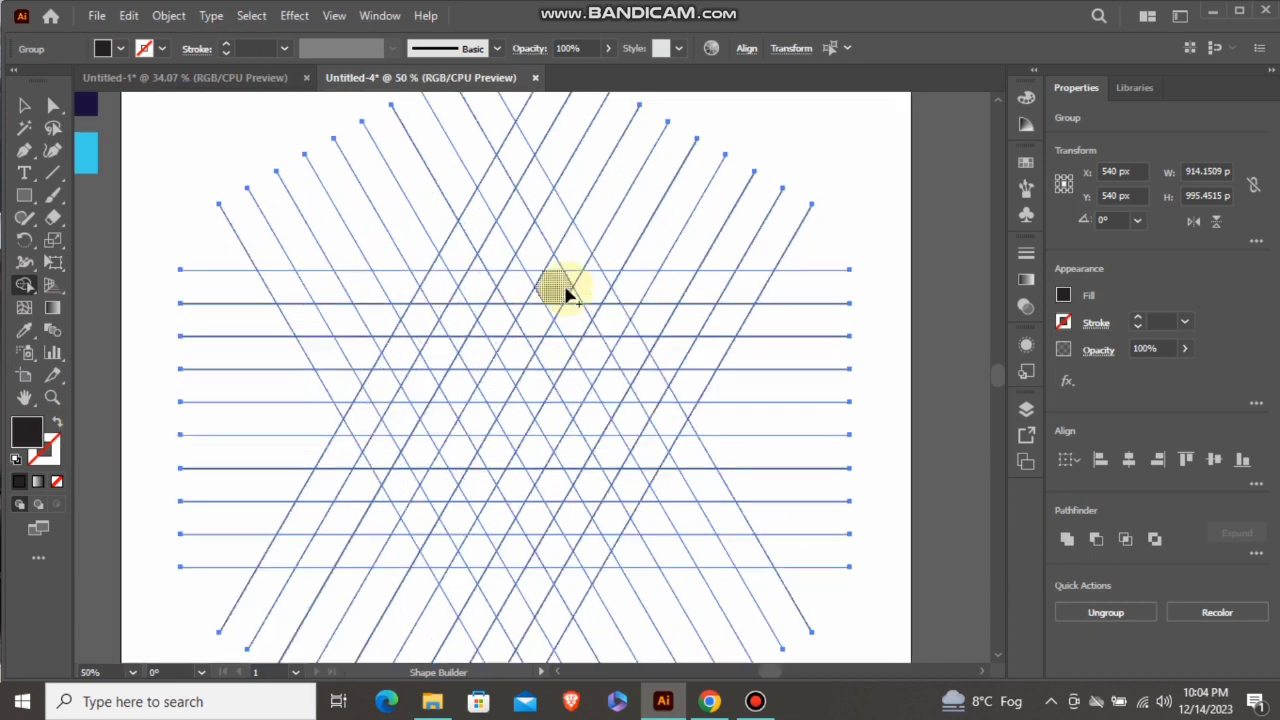
{"action": "left_click", "coordinate": [523, 157]}
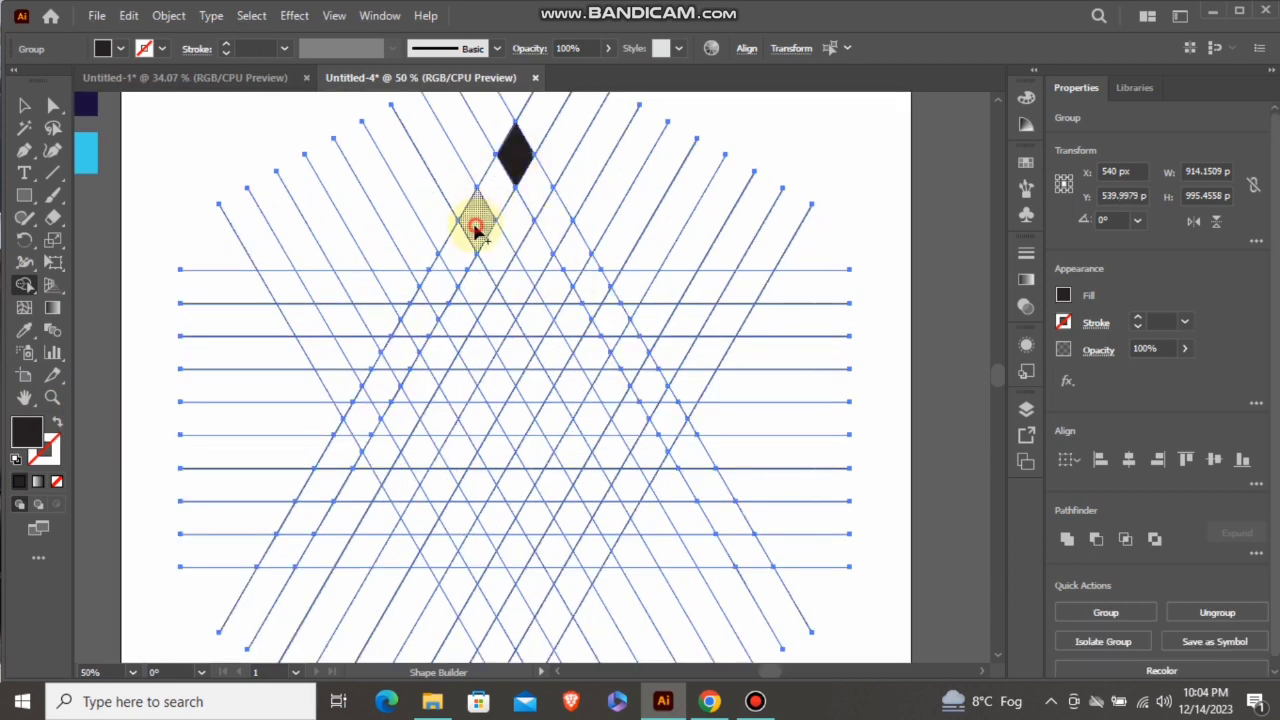
Merge the grid cells below the diamond into a black outer drop-shaped hexagonal band with a flat base and open top.
{"action": "mouse_move", "coordinate": [437, 303]}
{"action": "left_mouse_down"}
{"action": "mouse_move", "coordinate": [448, 261]}
{"action": "mouse_move", "coordinate": [418, 346]}
{"action": "mouse_move", "coordinate": [367, 419]}
{"action": "mouse_move", "coordinate": [409, 331]}
{"action": "left_mouse_up"}
{"action": "scroll", "coordinate": [395, 387], "scroll_direction": "down", "scroll_amount": 1}
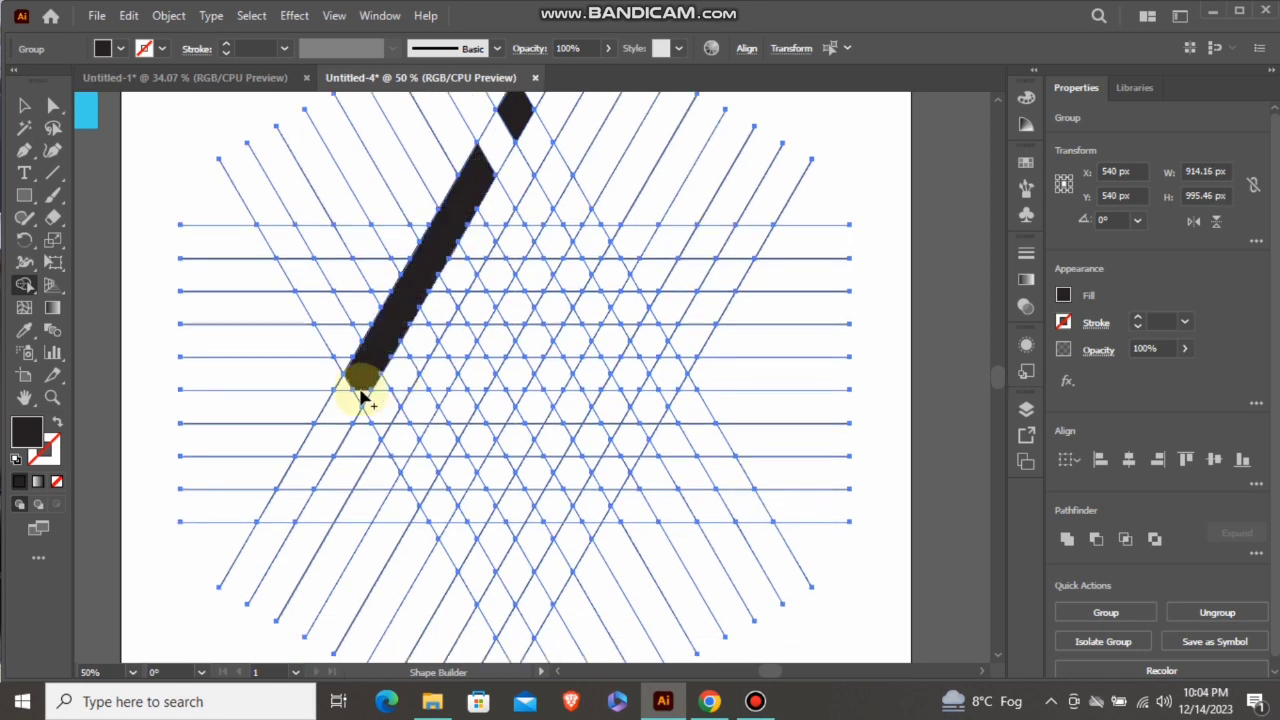
{"action": "mouse_move", "coordinate": [366, 394]}
{"action": "left_mouse_down"}
{"action": "mouse_move", "coordinate": [410, 455]}
{"action": "mouse_move", "coordinate": [378, 385]}
{"action": "mouse_move", "coordinate": [411, 471]}
{"action": "mouse_move", "coordinate": [457, 516]}
{"action": "mouse_move", "coordinate": [415, 446]}
{"action": "mouse_move", "coordinate": [487, 502]}
{"action": "mouse_move", "coordinate": [607, 495]}
{"action": "mouse_move", "coordinate": [482, 510]}
{"action": "mouse_move", "coordinate": [597, 518]}
{"action": "mouse_move", "coordinate": [667, 390]}
{"action": "left_mouse_up"}
{"action": "scroll", "coordinate": [620, 457], "scroll_direction": "up", "scroll_amount": 1}
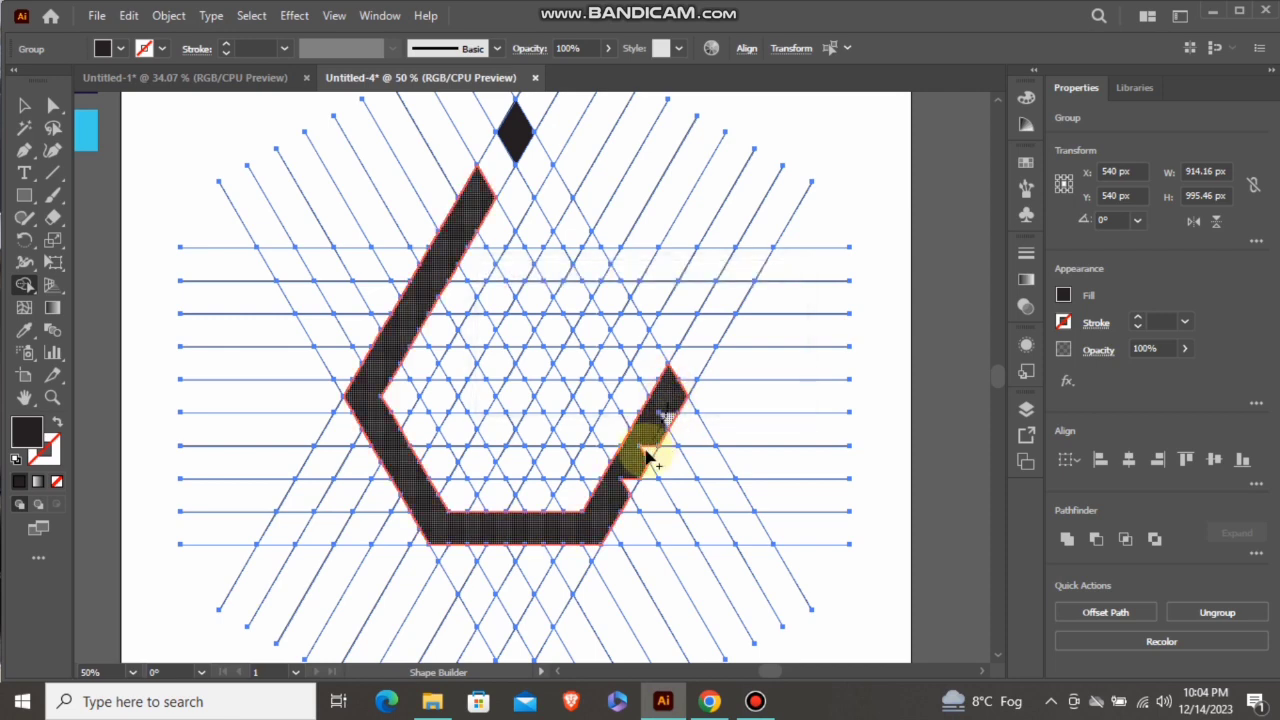
{"action": "scroll", "coordinate": [630, 408], "scroll_direction": "up", "scroll_amount": 2}
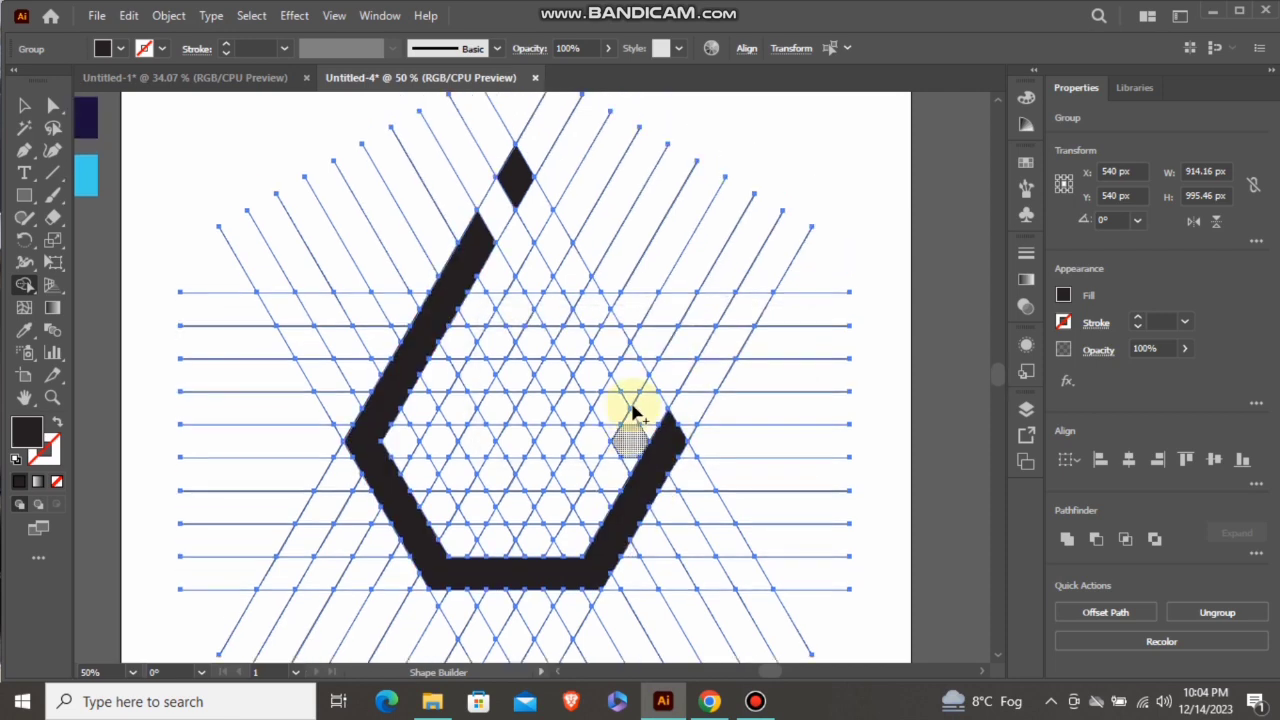
{"action": "mouse_move", "coordinate": [651, 429]}
{"action": "left_mouse_down"}
{"action": "mouse_move", "coordinate": [596, 313]}
{"action": "mouse_move", "coordinate": [645, 414]}
{"action": "left_mouse_up"}
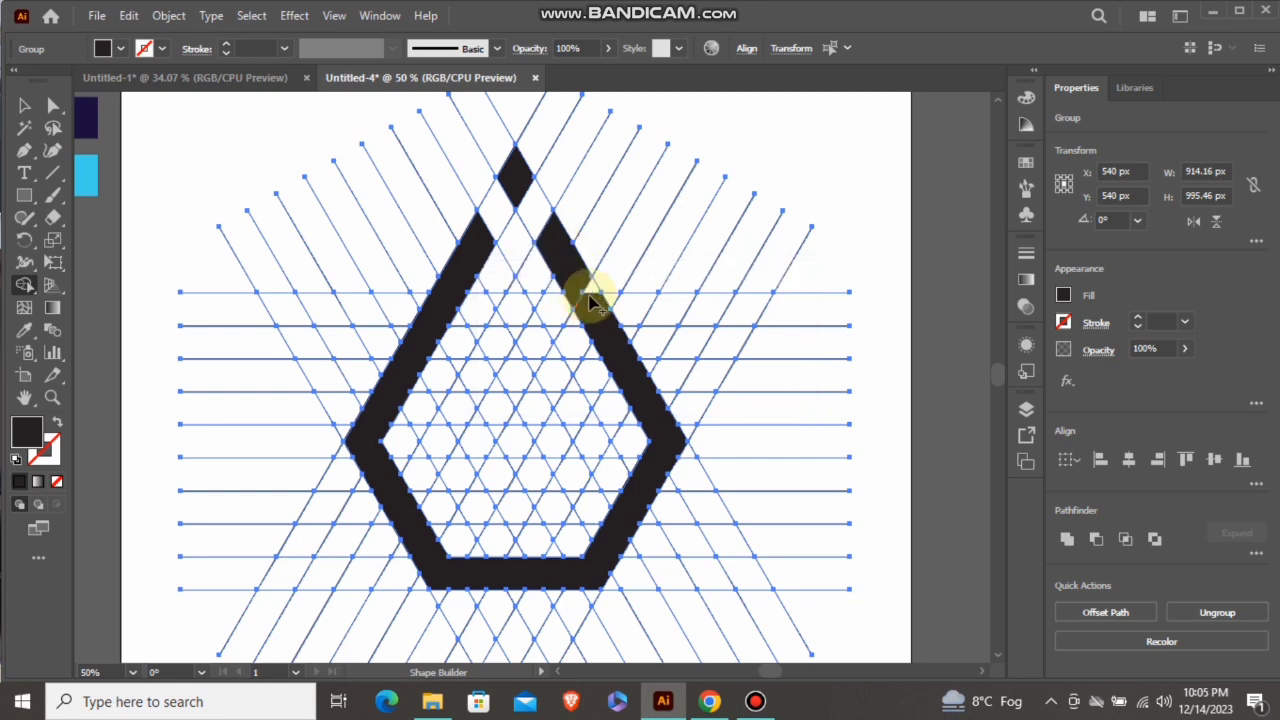
{"action": "left_click_drag", "start_coordinate": [586, 294], "coordinate": [595, 318]}
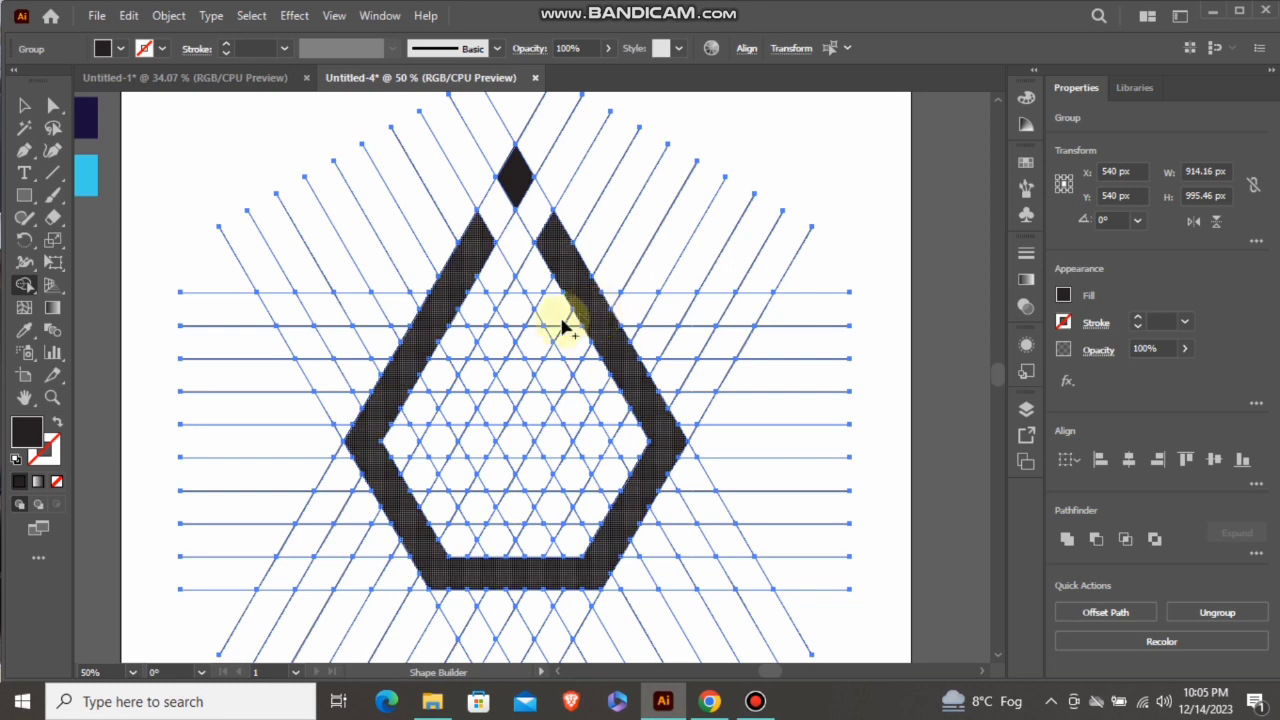
Merge the inner grid cells into a black G-shaped spiral band inside the outer band, and clear the selection.
{"action": "mouse_move", "coordinate": [518, 292]}
{"action": "left_mouse_down"}
{"action": "mouse_move", "coordinate": [452, 415]}
{"action": "mouse_move", "coordinate": [513, 328]}
{"action": "mouse_move", "coordinate": [478, 378]}
{"action": "left_mouse_up"}
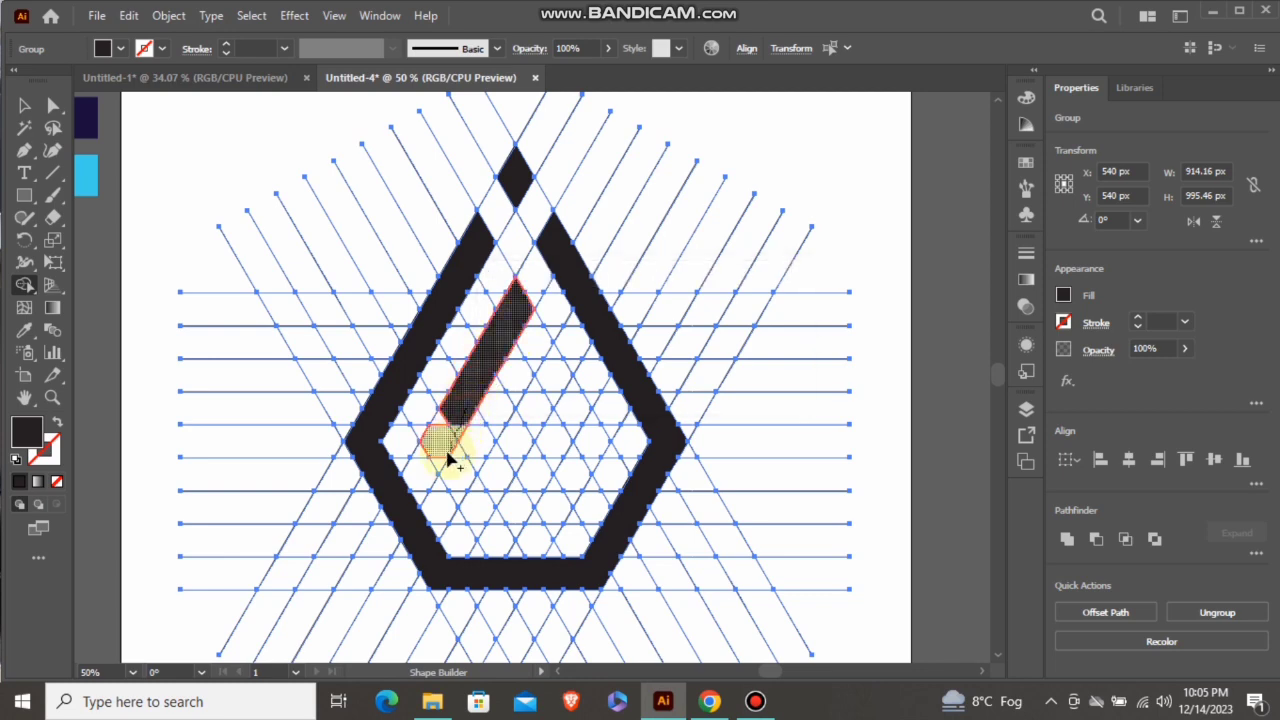
{"action": "mouse_move", "coordinate": [440, 470]}
{"action": "left_mouse_down"}
{"action": "mouse_move", "coordinate": [455, 422]}
{"action": "mouse_move", "coordinate": [449, 451]}
{"action": "left_mouse_up"}
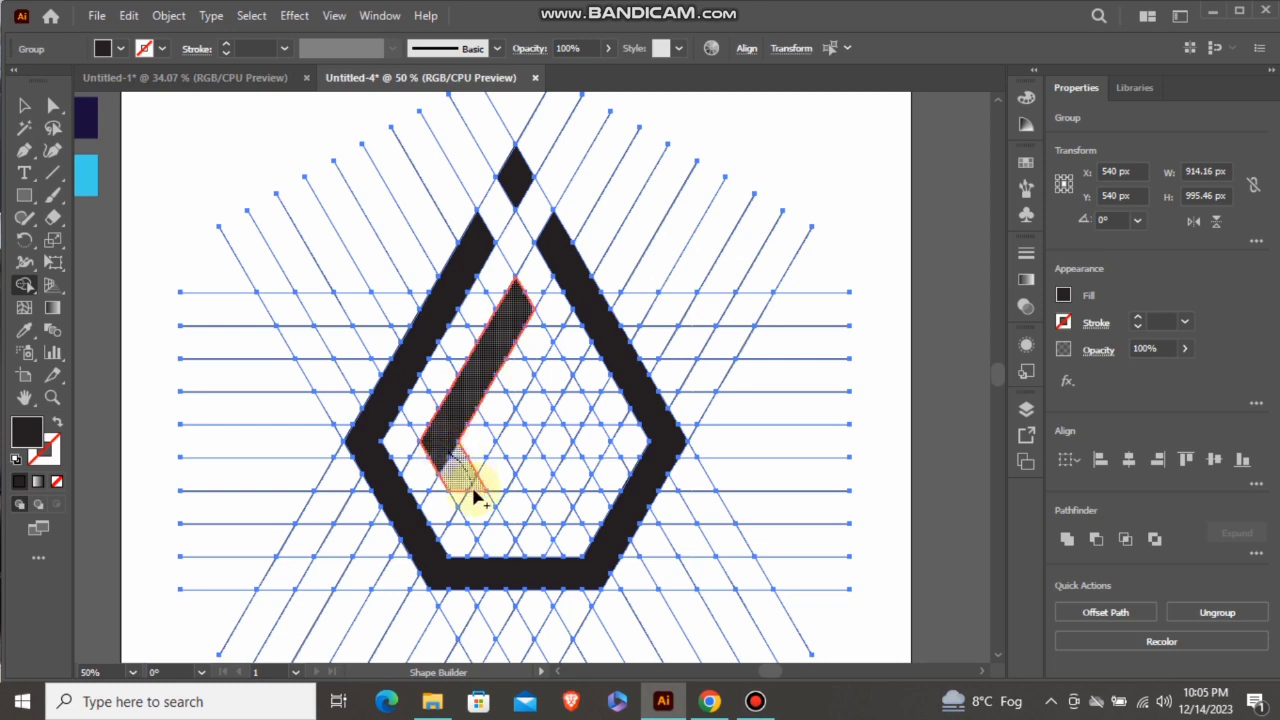
{"action": "left_click_drag", "start_coordinate": [476, 497], "coordinate": [556, 512]}
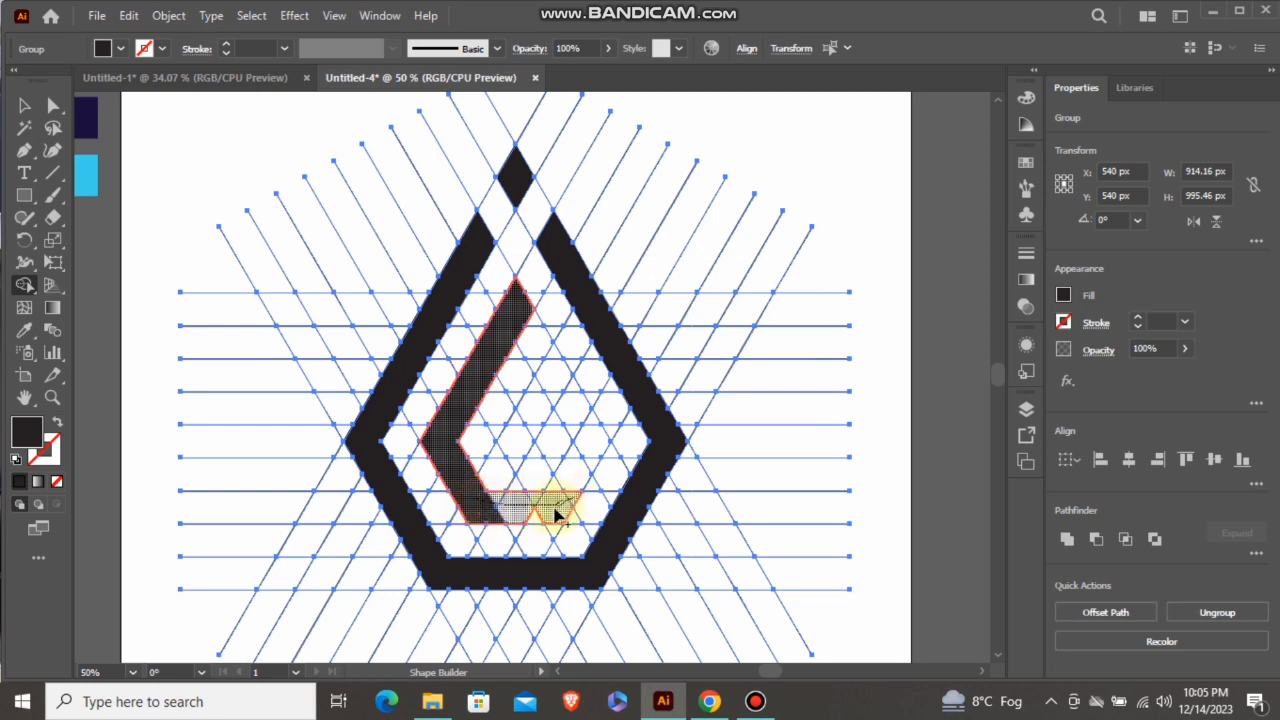
{"action": "mouse_move", "coordinate": [533, 519]}
{"action": "left_mouse_down"}
{"action": "mouse_move", "coordinate": [589, 428]}
{"action": "mouse_move", "coordinate": [589, 456]}
{"action": "mouse_move", "coordinate": [578, 471]}
{"action": "mouse_move", "coordinate": [582, 423]}
{"action": "mouse_move", "coordinate": [553, 357]}
{"action": "mouse_move", "coordinate": [578, 445]}
{"action": "left_mouse_up"}
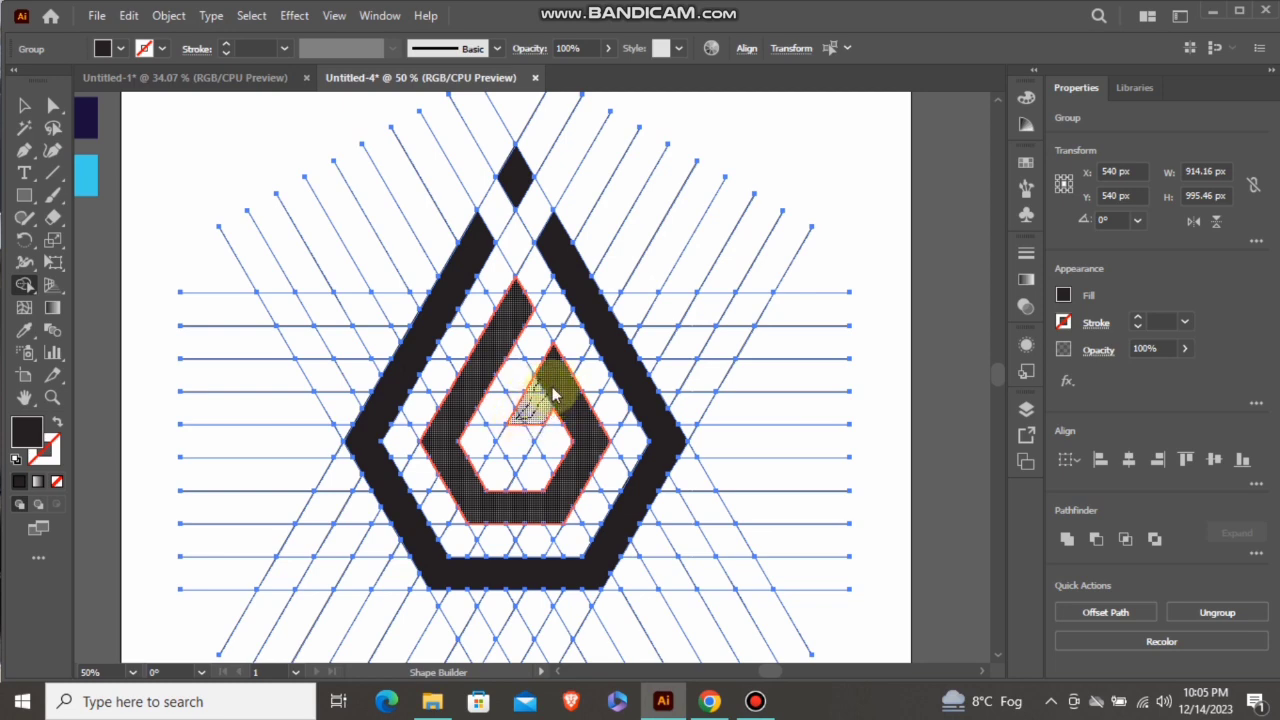
{"action": "left_click", "coordinate": [535, 400]}
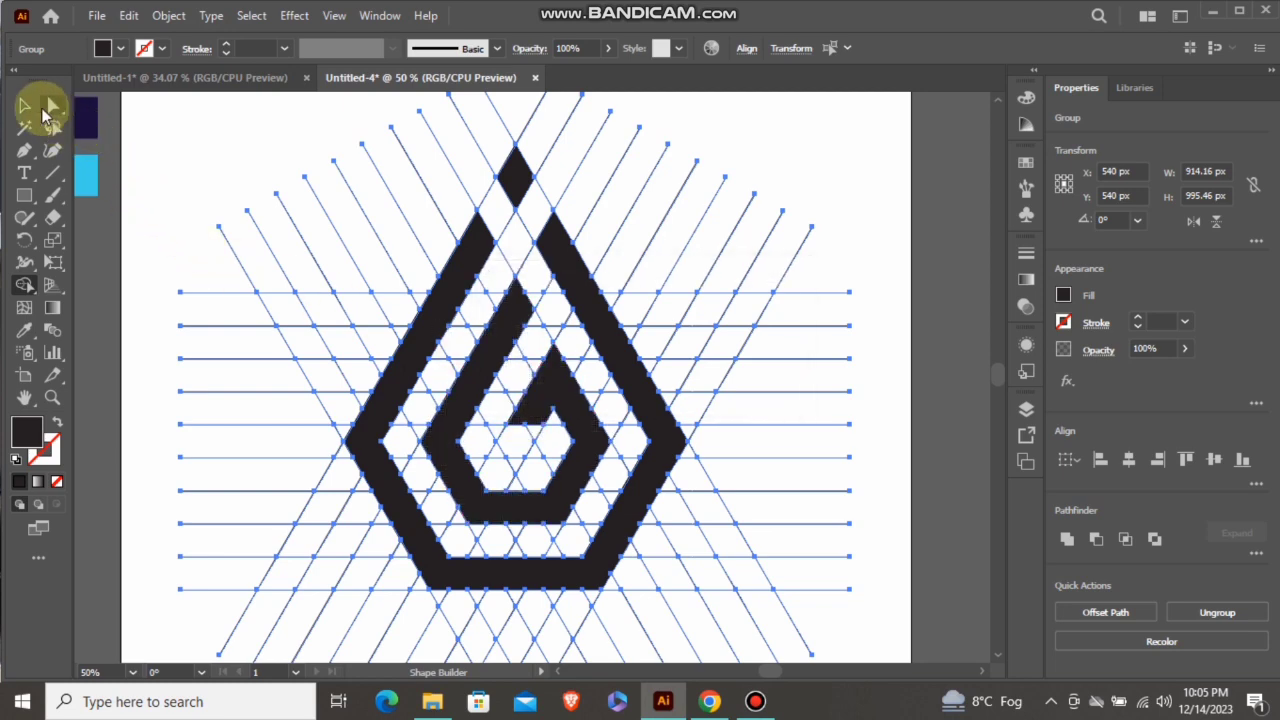
{"action": "left_click", "coordinate": [25, 106]}
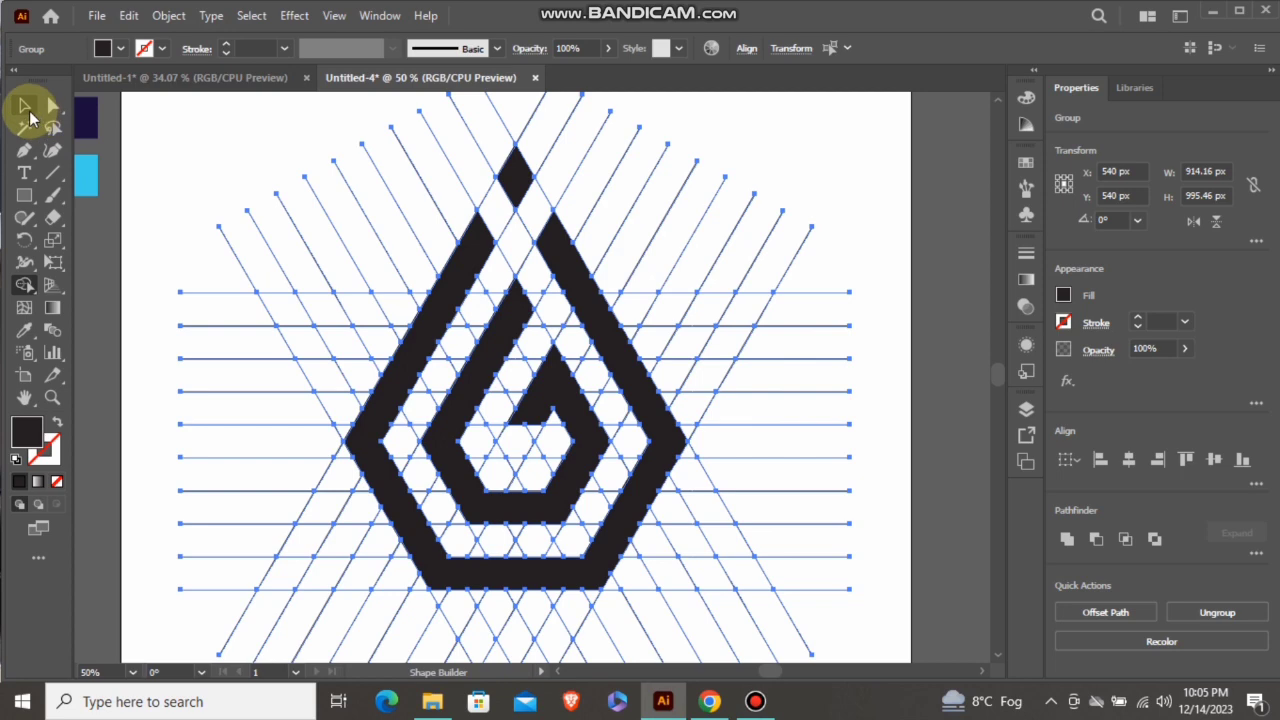
{"action": "left_click", "coordinate": [288, 128]}
Ungroup the group containing the filled black shapes and clear the selection.
{"action": "left_click", "coordinate": [515, 185]}
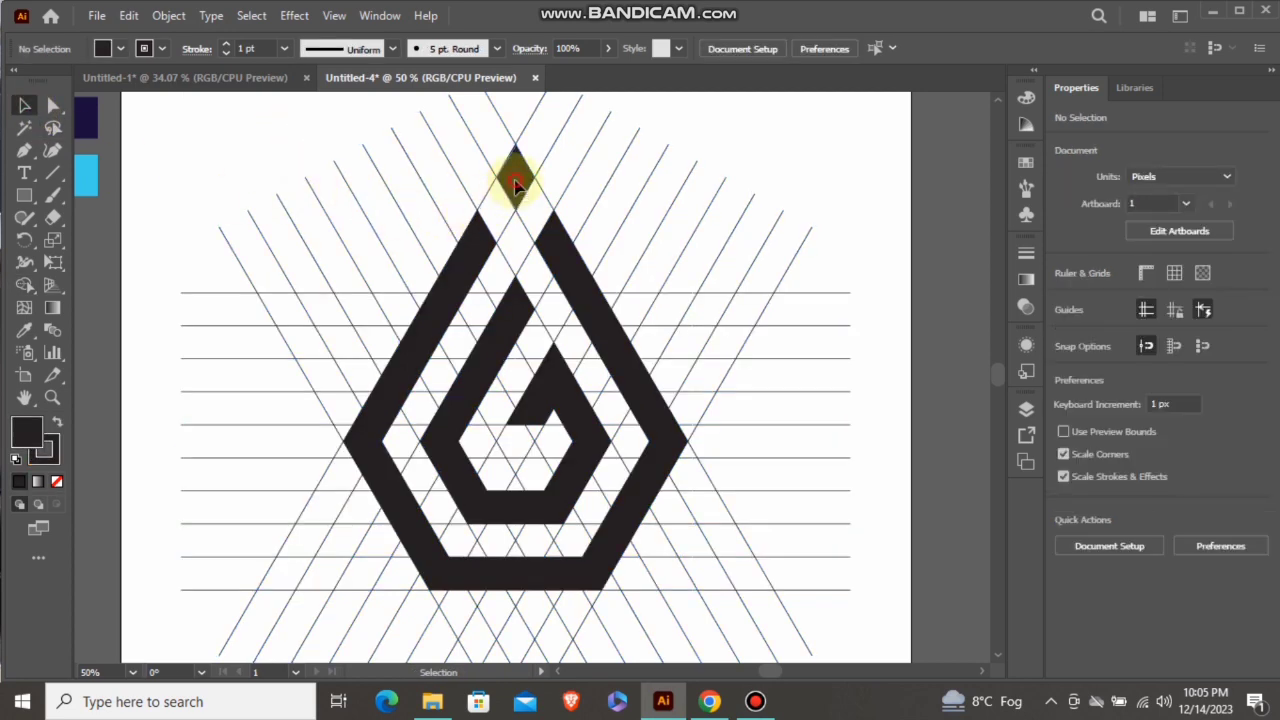
{"action": "right_click", "coordinate": [515, 185]}
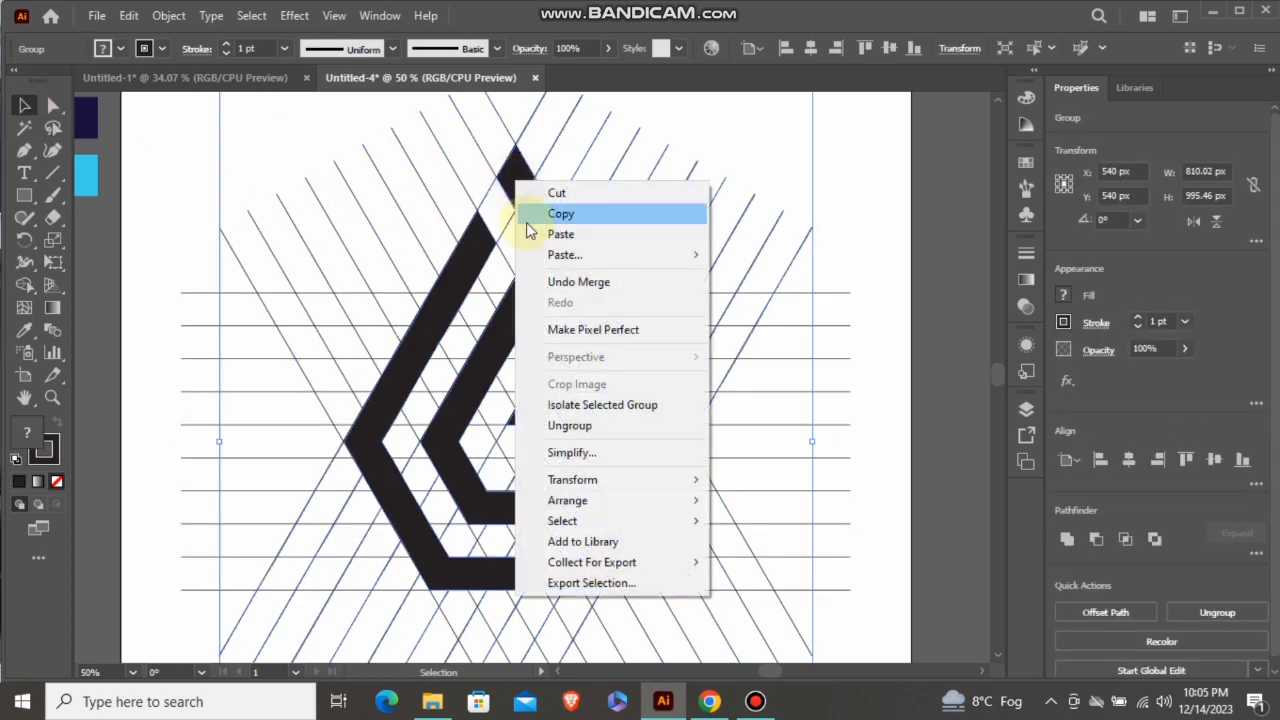
{"action": "left_click", "coordinate": [583, 424]}
{"action": "left_click", "coordinate": [695, 127]}
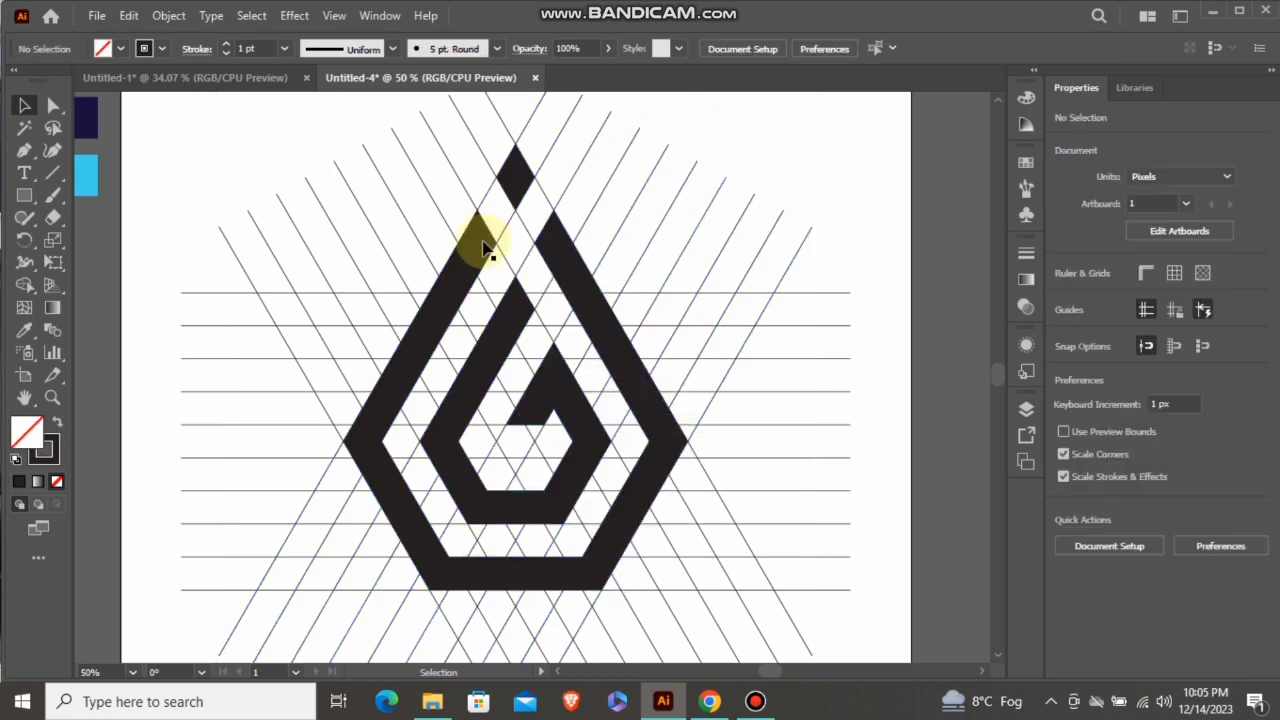
Select the outer band, inner spiral and top diamond together and cut them out of the line grid.
{"action": "left_click", "coordinate": [463, 267]}
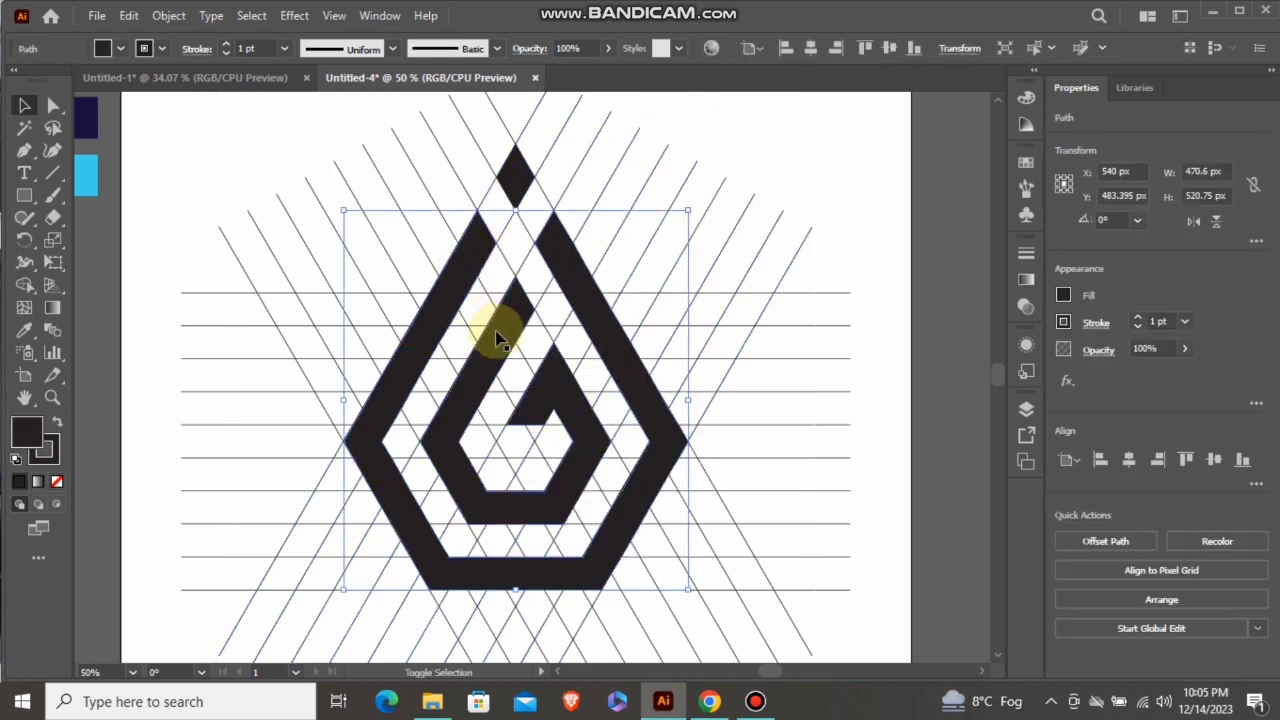
{"action": "left_click", "coordinate": [449, 292], "text": "shift"}
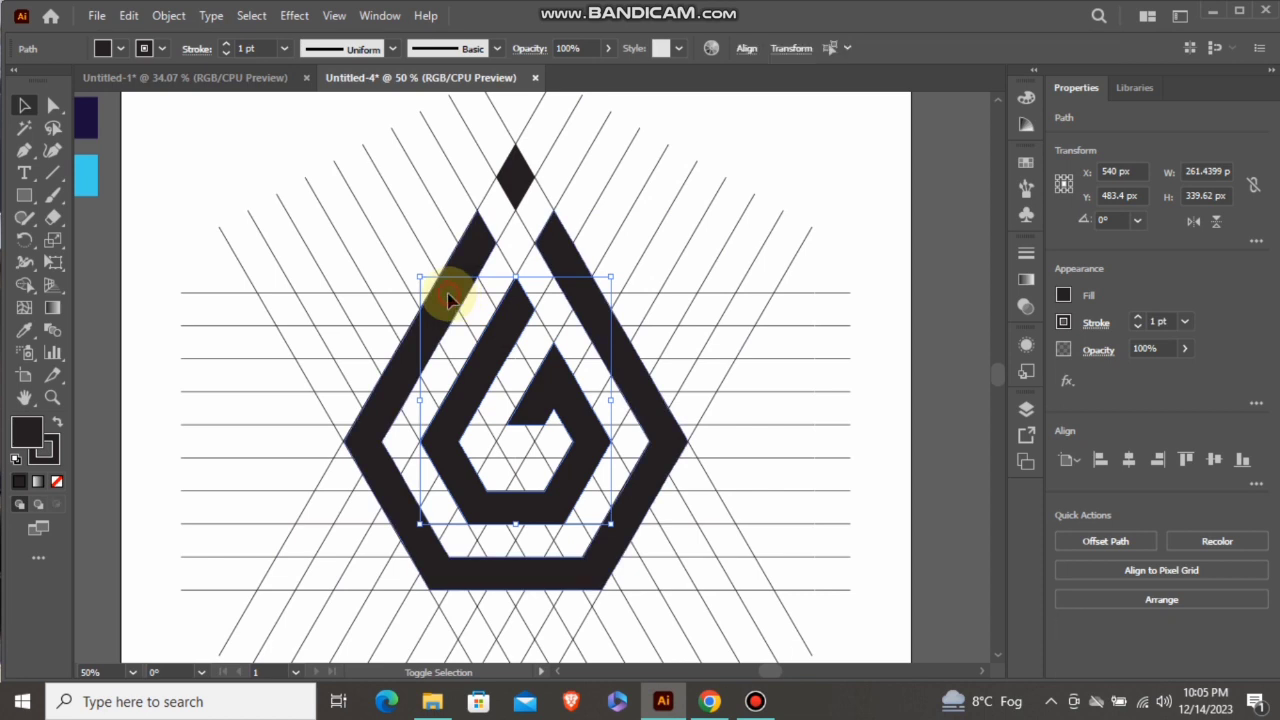
{"action": "left_click", "coordinate": [512, 182], "text": "shift"}
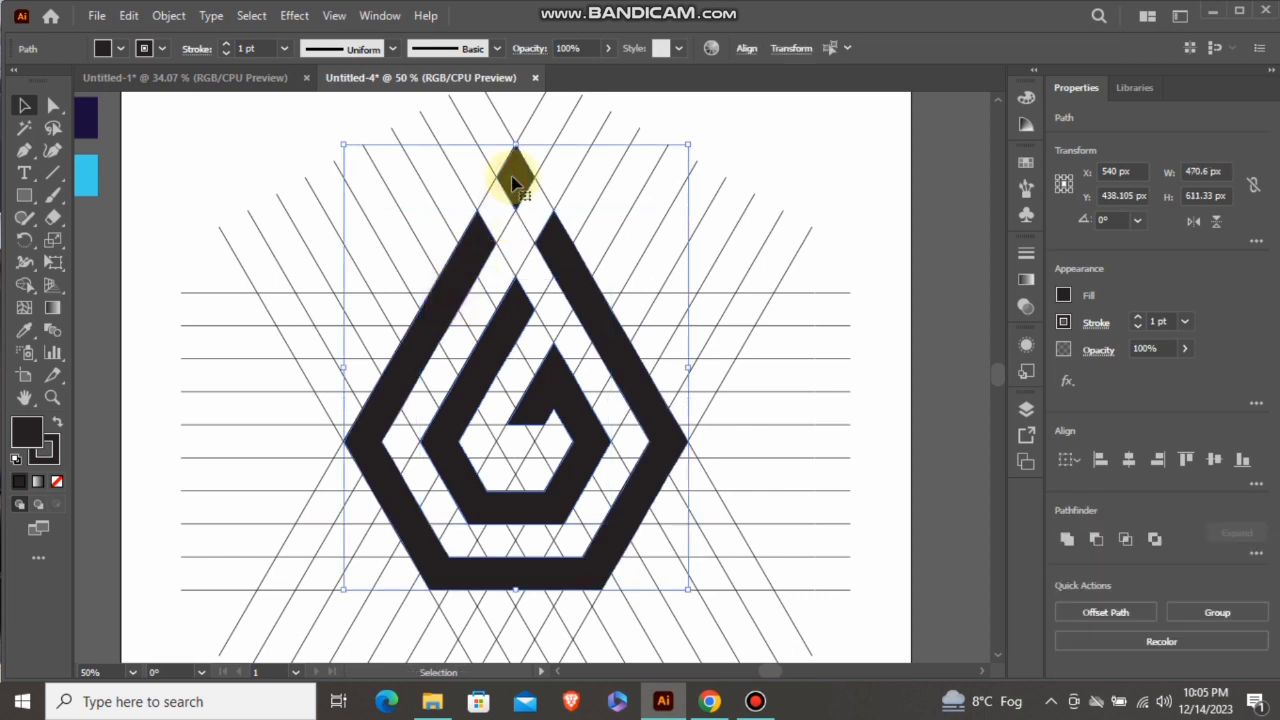
{"action": "key", "text": "Delete"}
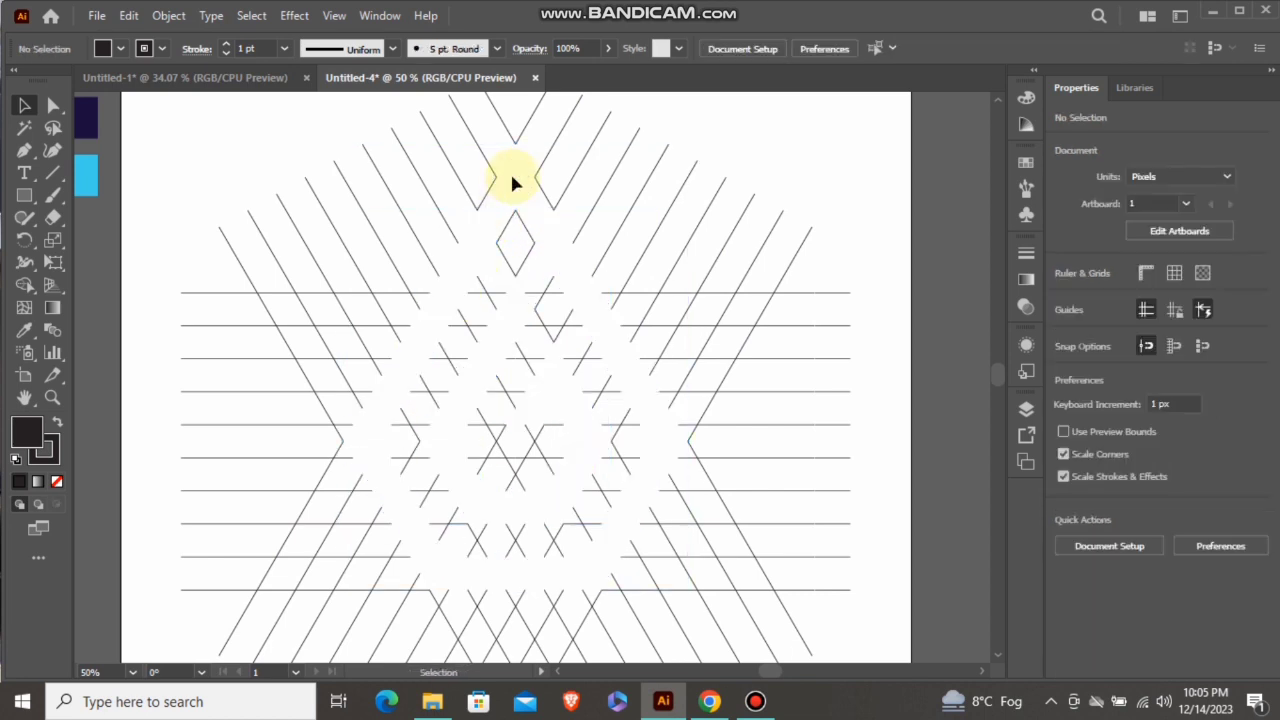
Delete all the leftover grid lines and paste the three cut black shapes back onto the artboard.
{"action": "scroll", "coordinate": [512, 182], "scroll_direction": "down", "scroll_amount": 1}
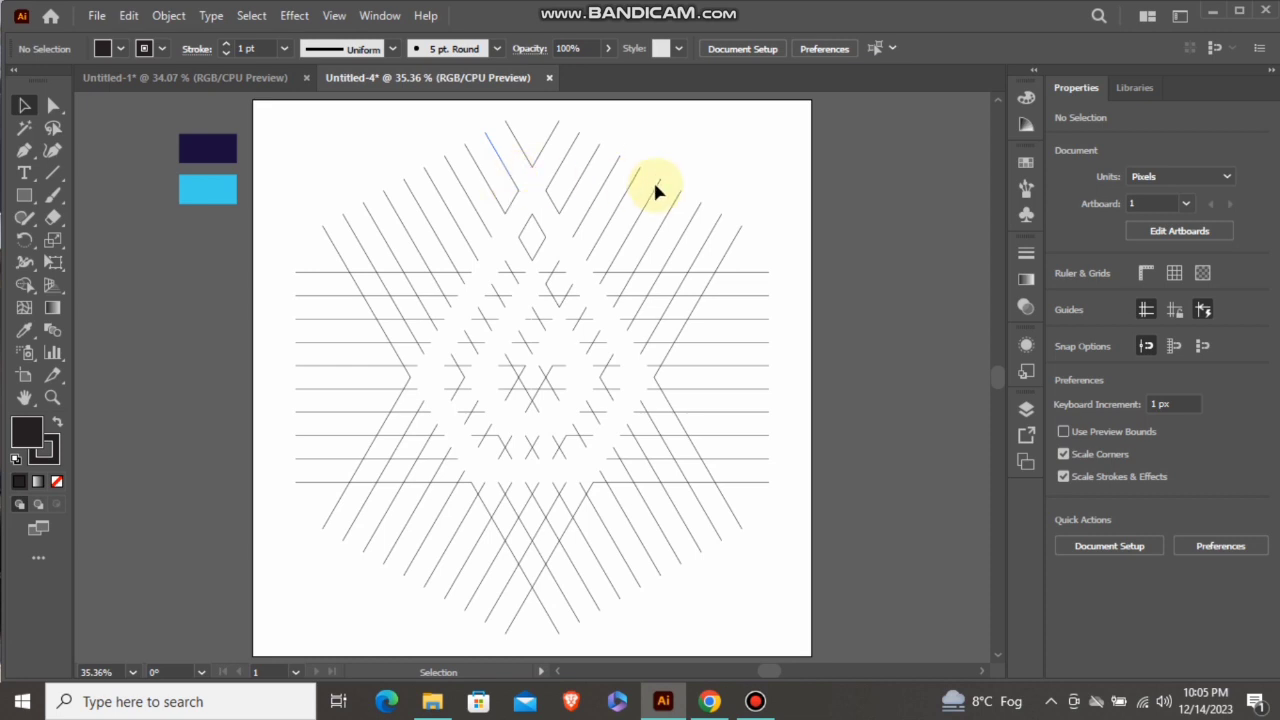
{"action": "left_click_drag", "start_coordinate": [765, 134], "coordinate": [296, 636]}
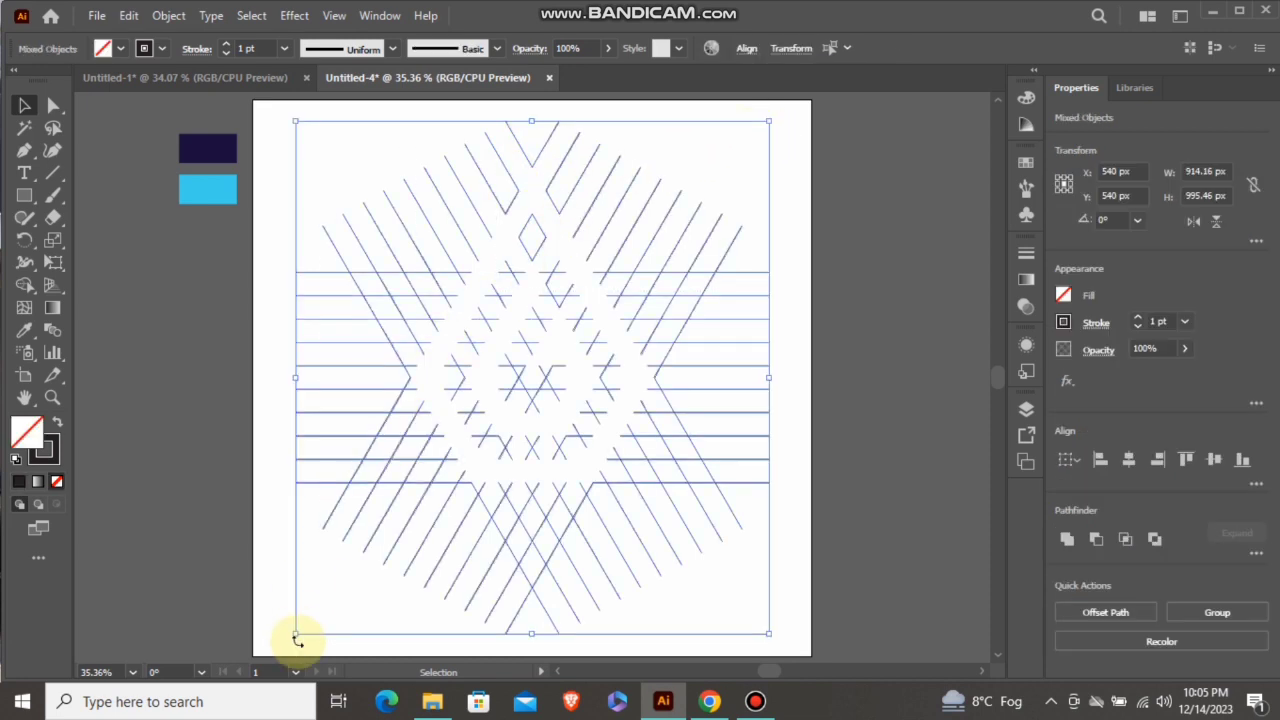
{"action": "key", "text": "Delete"}
{"action": "key", "text": "ctrl+z"}
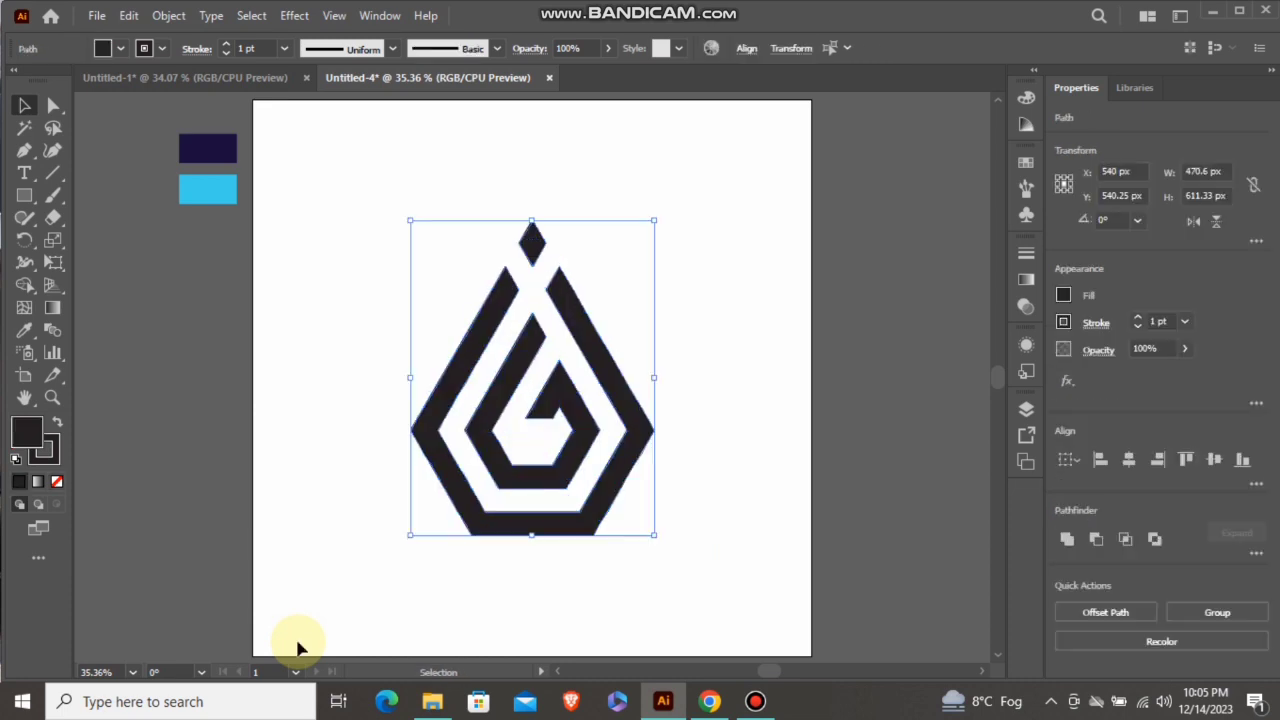
Group the three black shapes, remove the group's stroke while keeping its fill, and clear the selection.
{"action": "right_click", "coordinate": [564, 396]}
{"action": "left_click", "coordinate": [580, 409]}
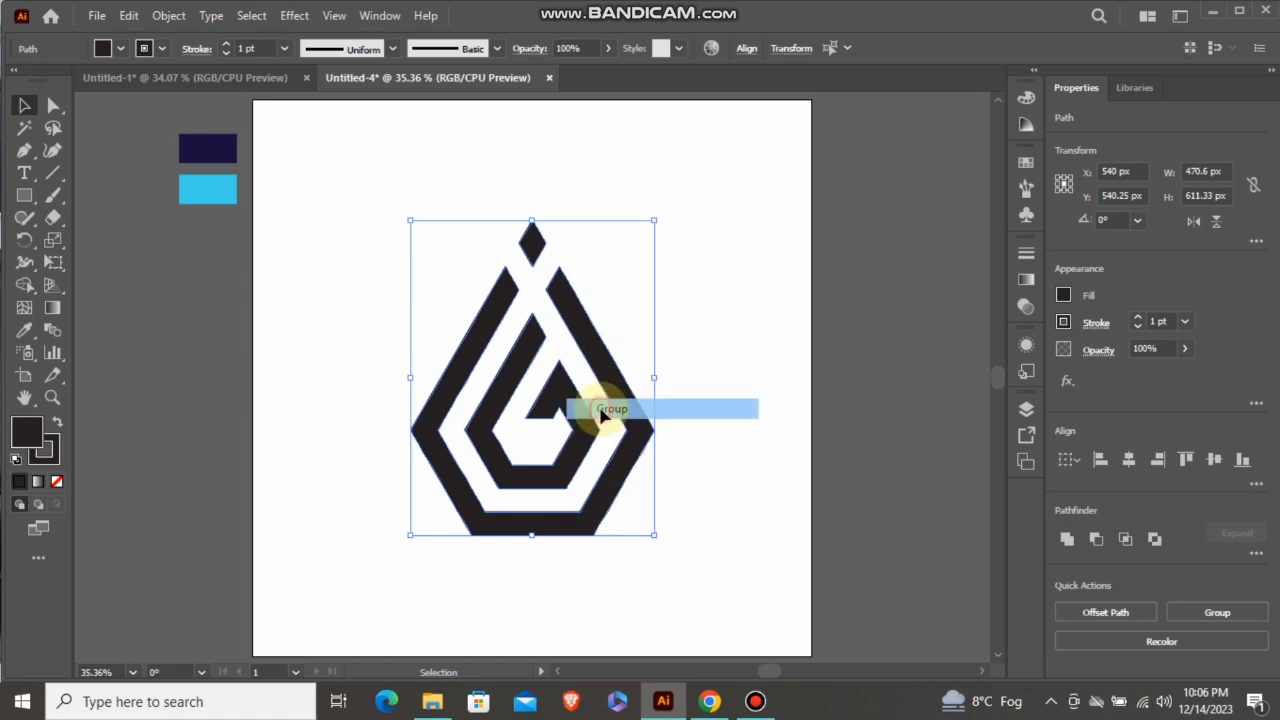
{"action": "left_click", "coordinate": [55, 479]}
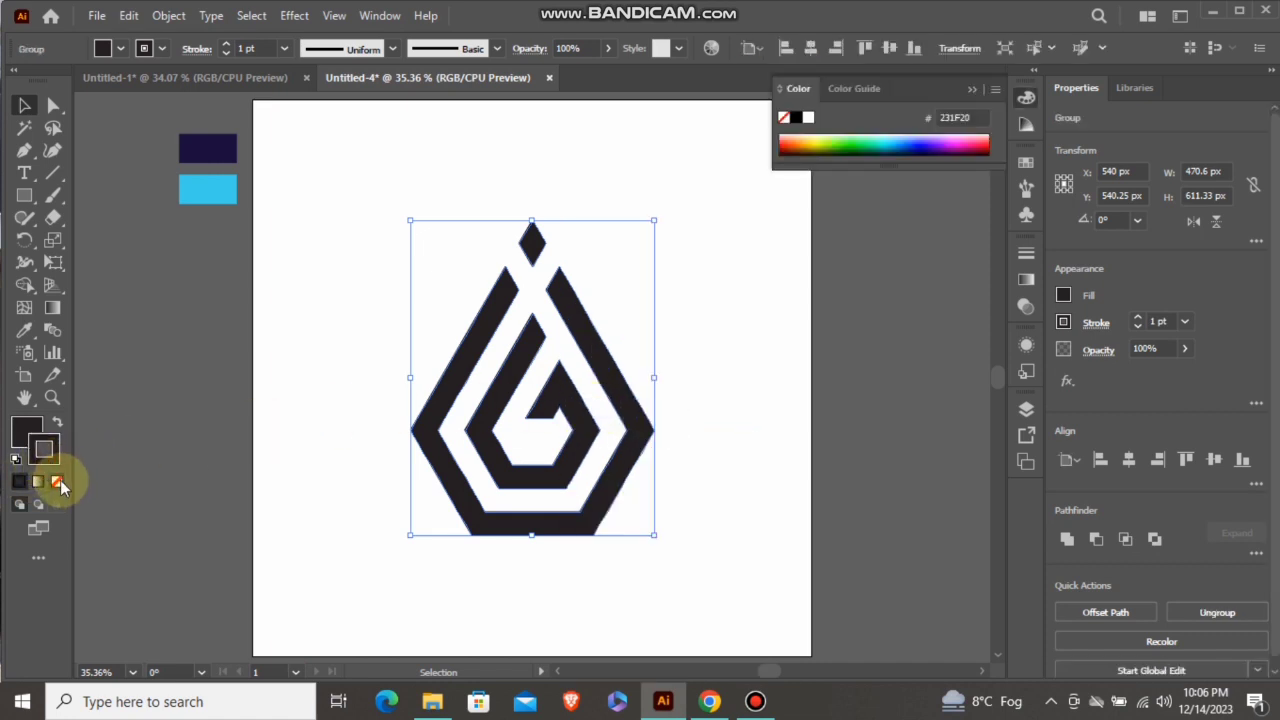
{"action": "left_click", "coordinate": [24, 436]}
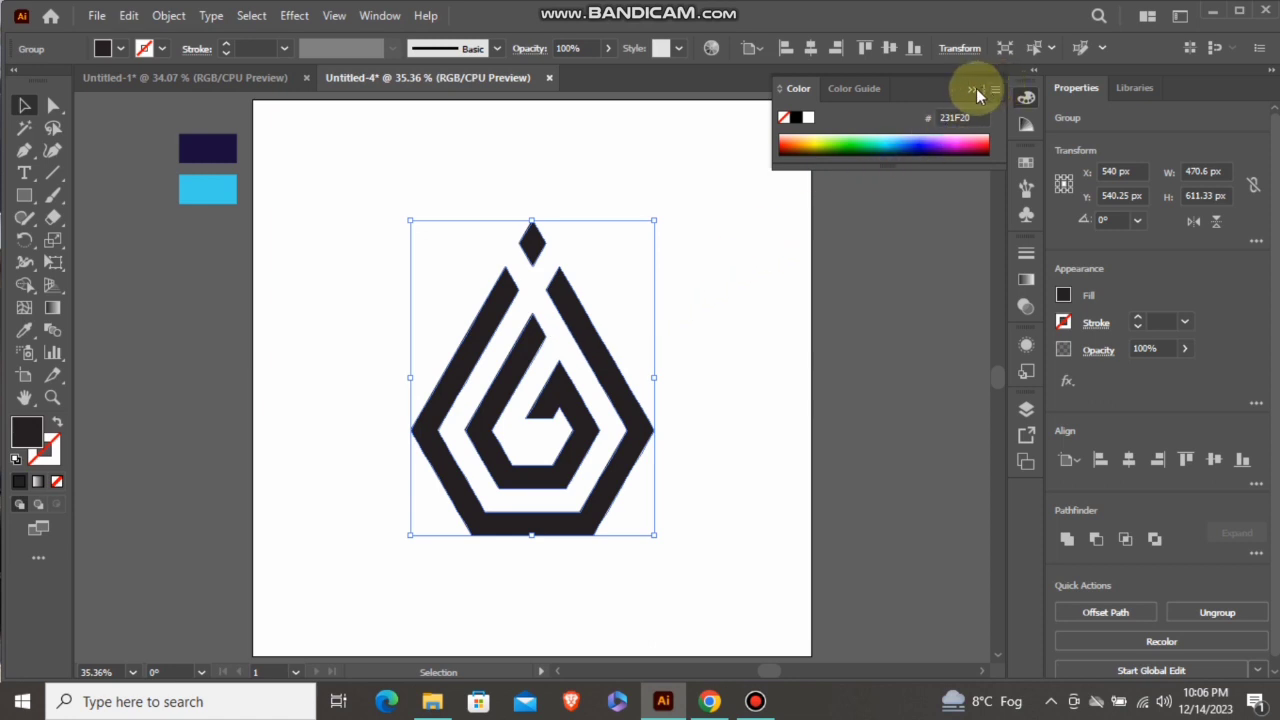
{"action": "left_click", "coordinate": [857, 286]}
Draw a 1080 by 1080 px background rectangle covering the whole artboard.
{"action": "left_click", "coordinate": [24, 197]}
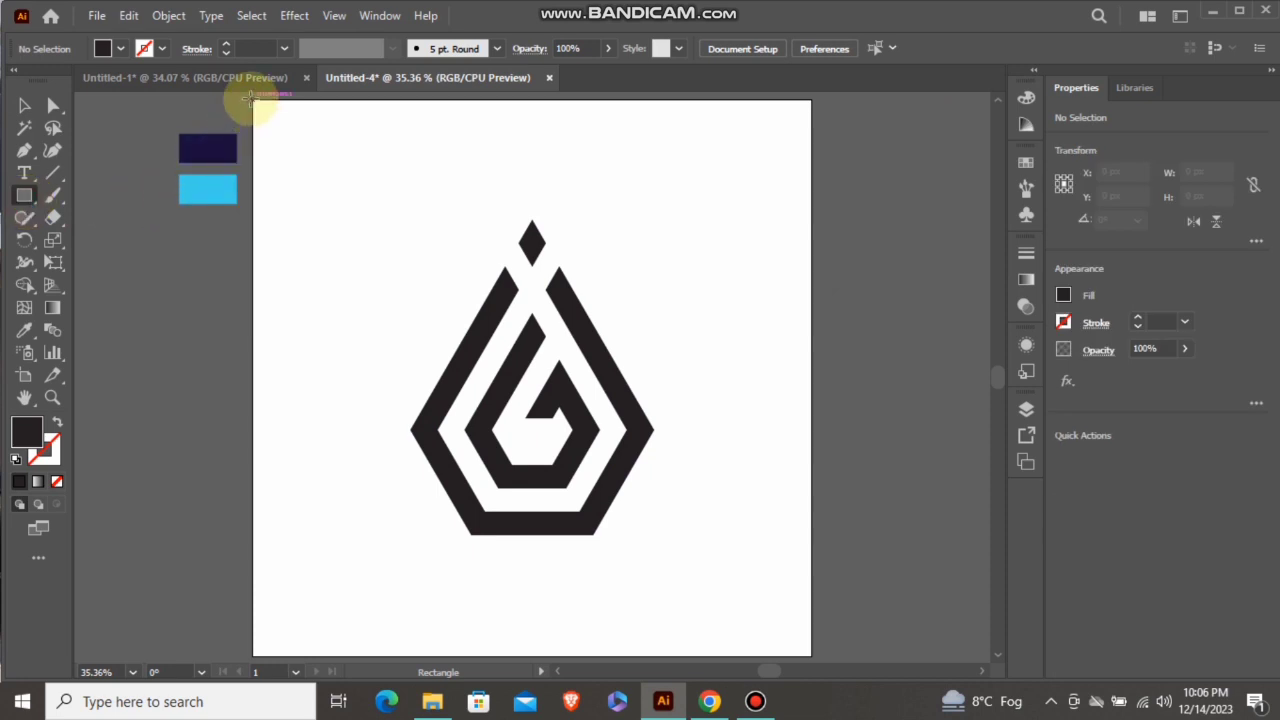
{"action": "left_click_drag", "start_coordinate": [252, 97], "coordinate": [810, 652]}
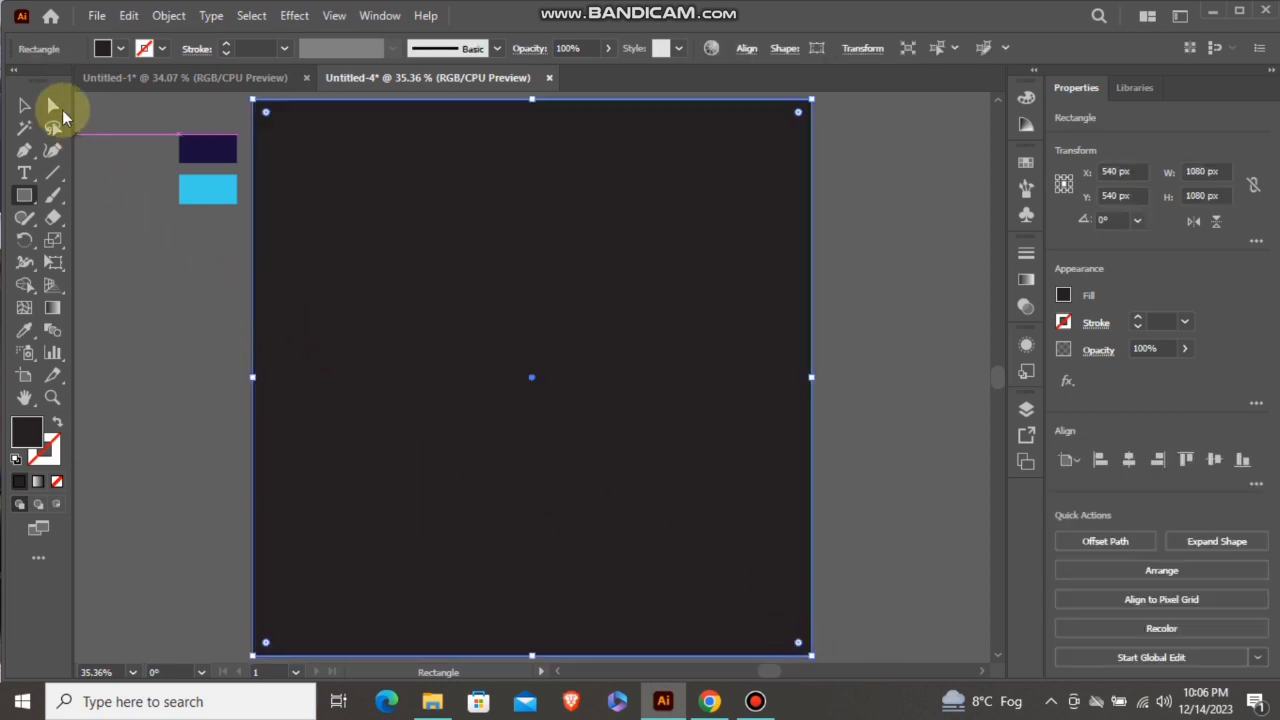
{"action": "left_click", "coordinate": [25, 106]}
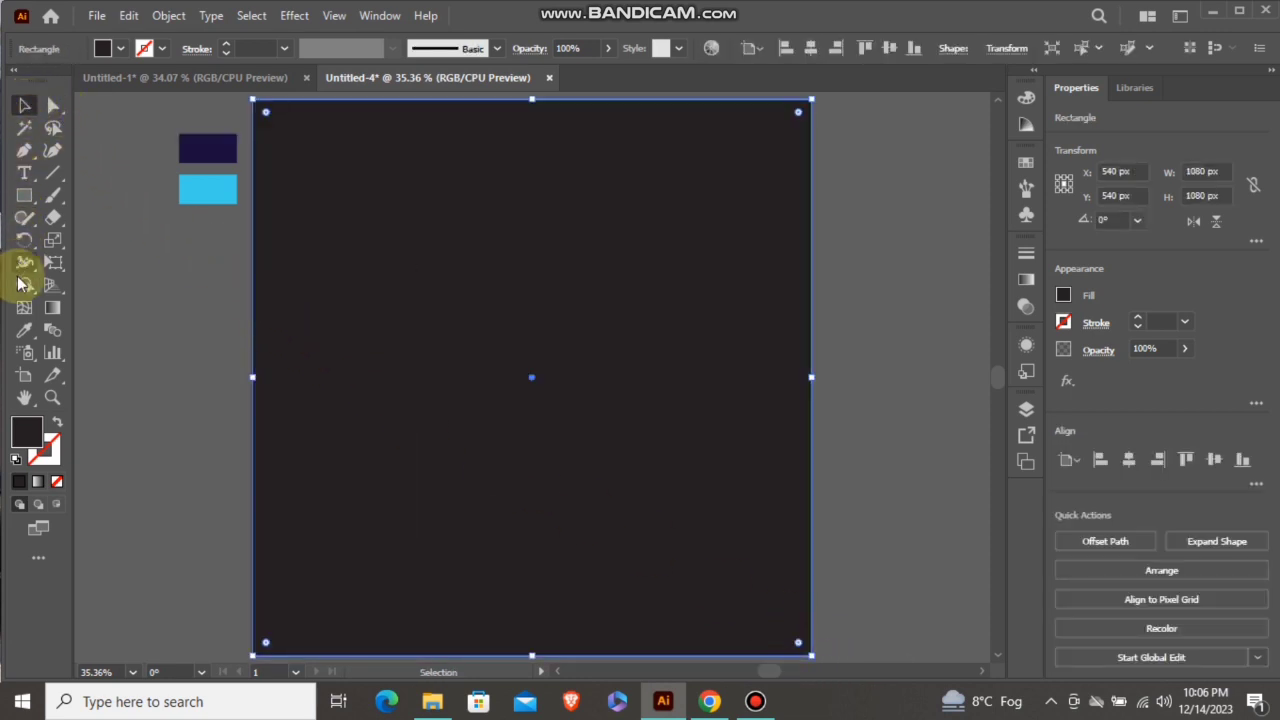
Fill the background rectangle with the dark navy sampled from the upper color sample beside the artboard.
{"action": "left_click", "coordinate": [25, 329]}
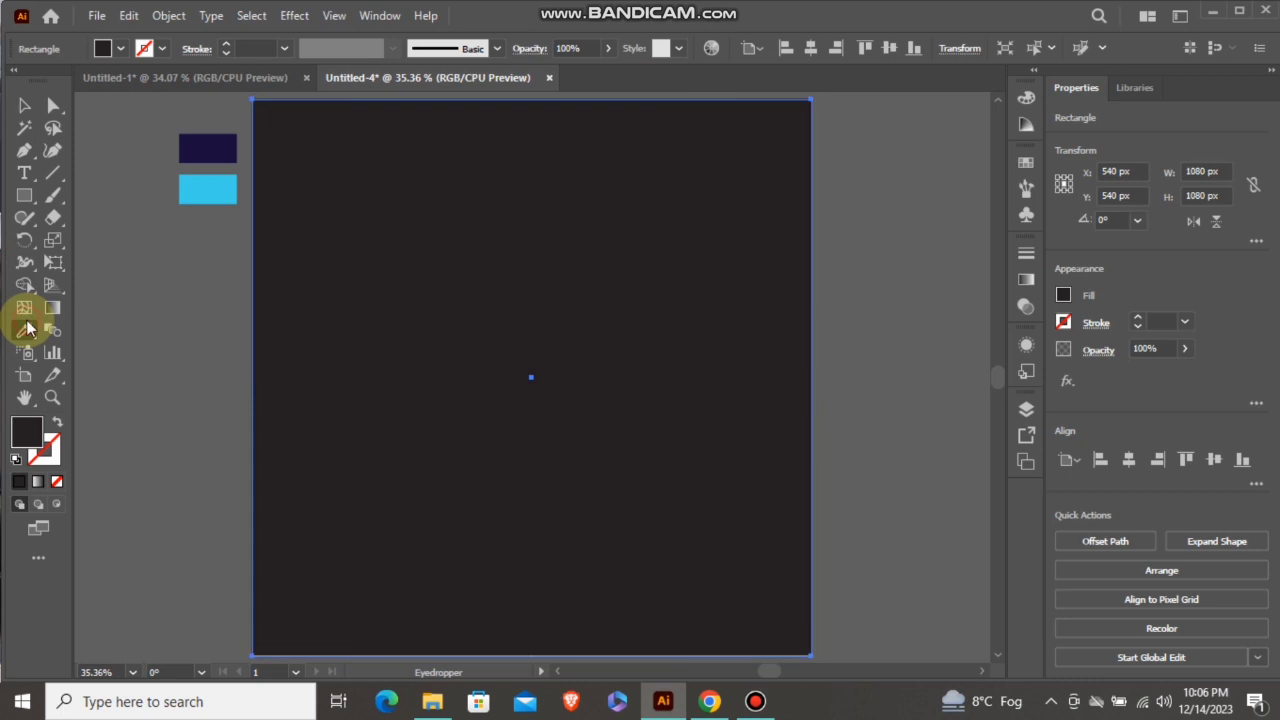
{"action": "left_click", "coordinate": [190, 141]}
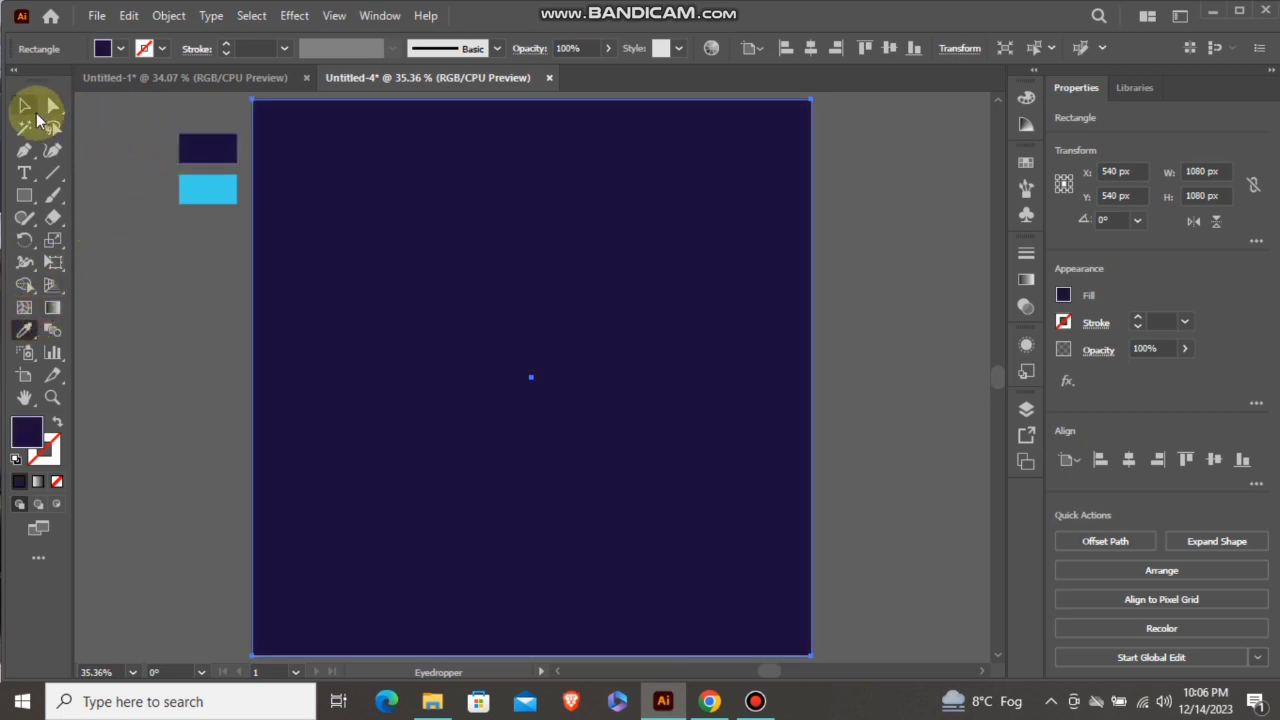
{"action": "left_click", "coordinate": [26, 108]}
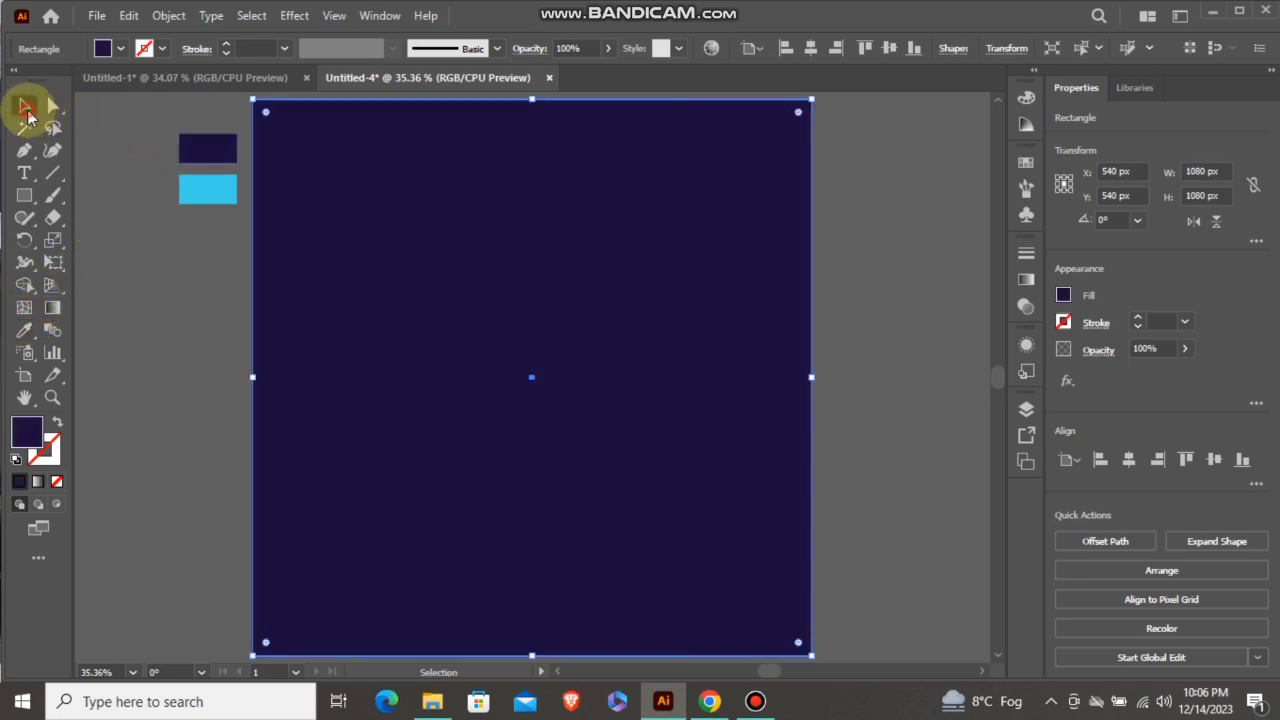
Send the navy background rectangle behind the logo shapes and clear the selection.
{"action": "right_click", "coordinate": [575, 347]}
{"action": "mouse_move", "coordinate": [680, 588]}
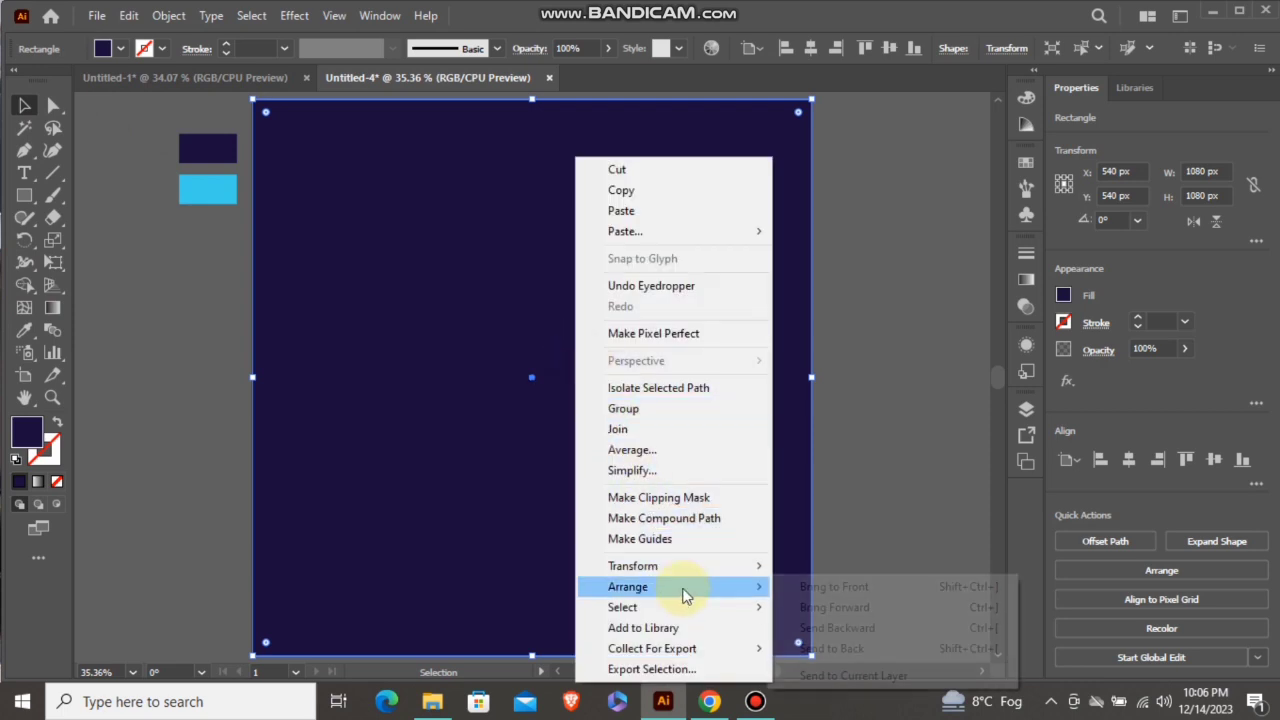
{"action": "left_click", "coordinate": [851, 648]}
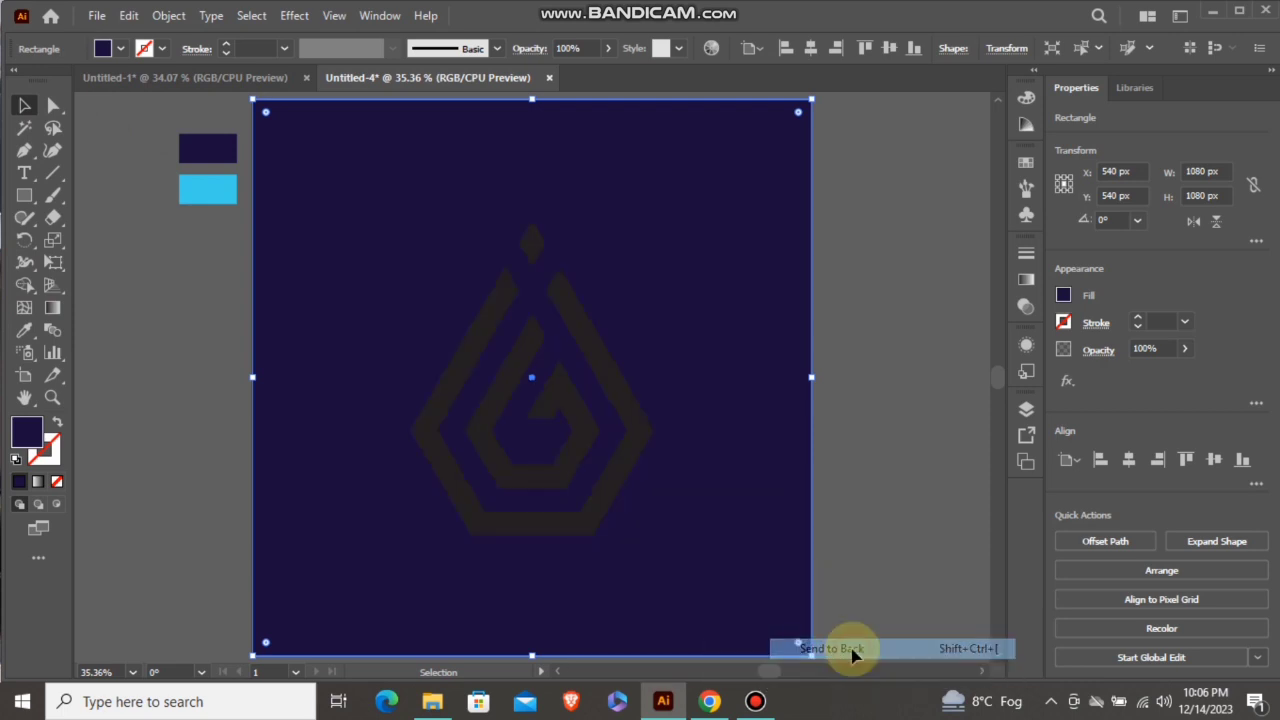
{"action": "left_click", "coordinate": [856, 342]}
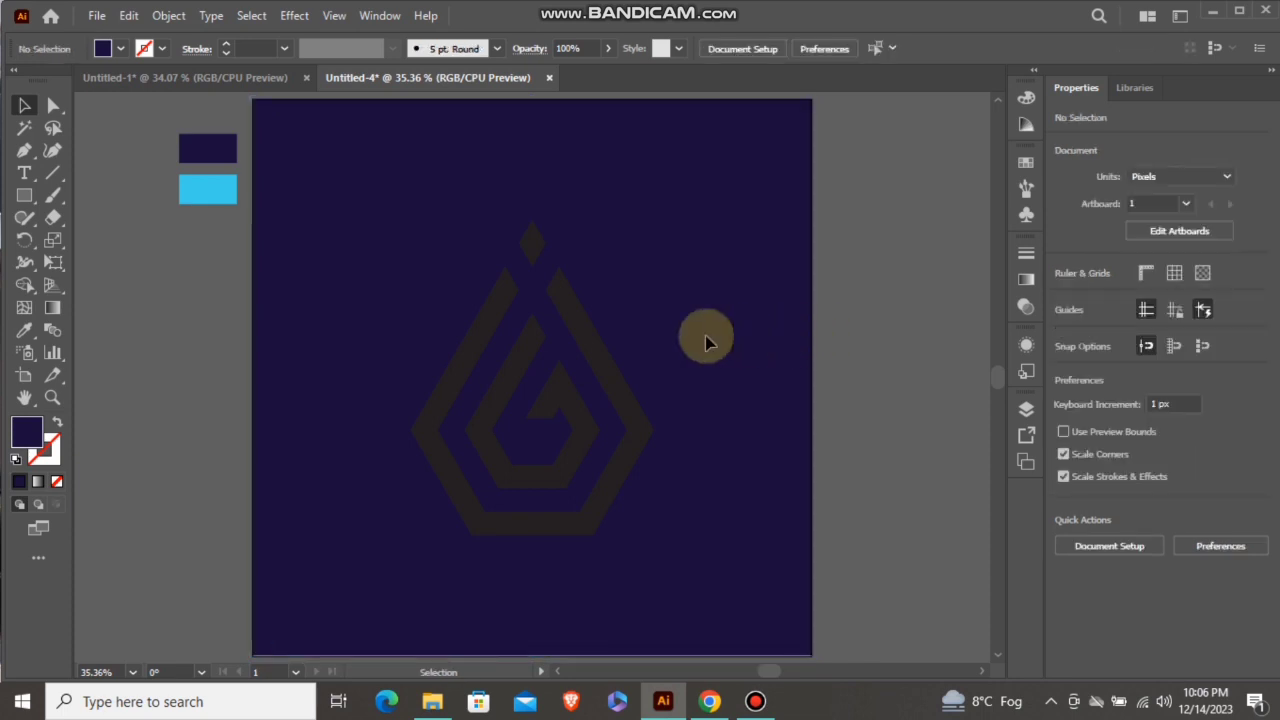
Fill the logo group with the light blue from the lower color sample and move it up on the artboard.
{"action": "left_click", "coordinate": [627, 390]}
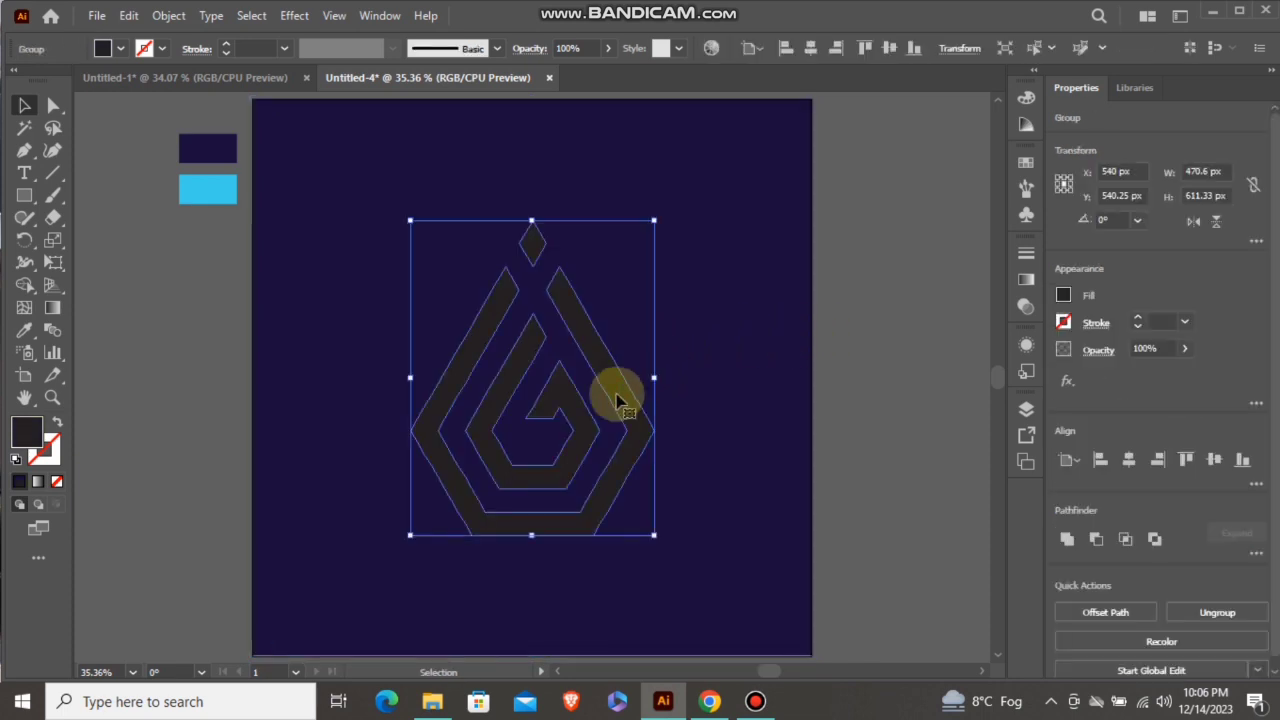
{"action": "left_click", "coordinate": [18, 335]}
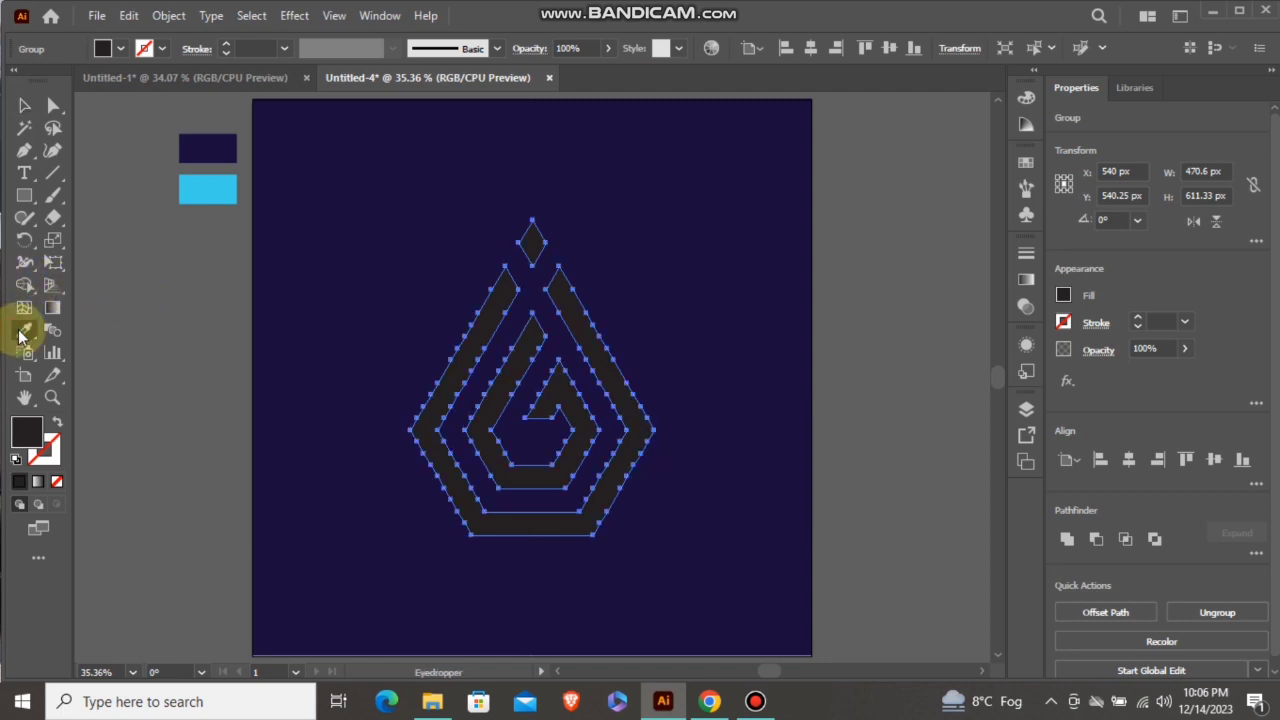
{"action": "left_click", "coordinate": [200, 188]}
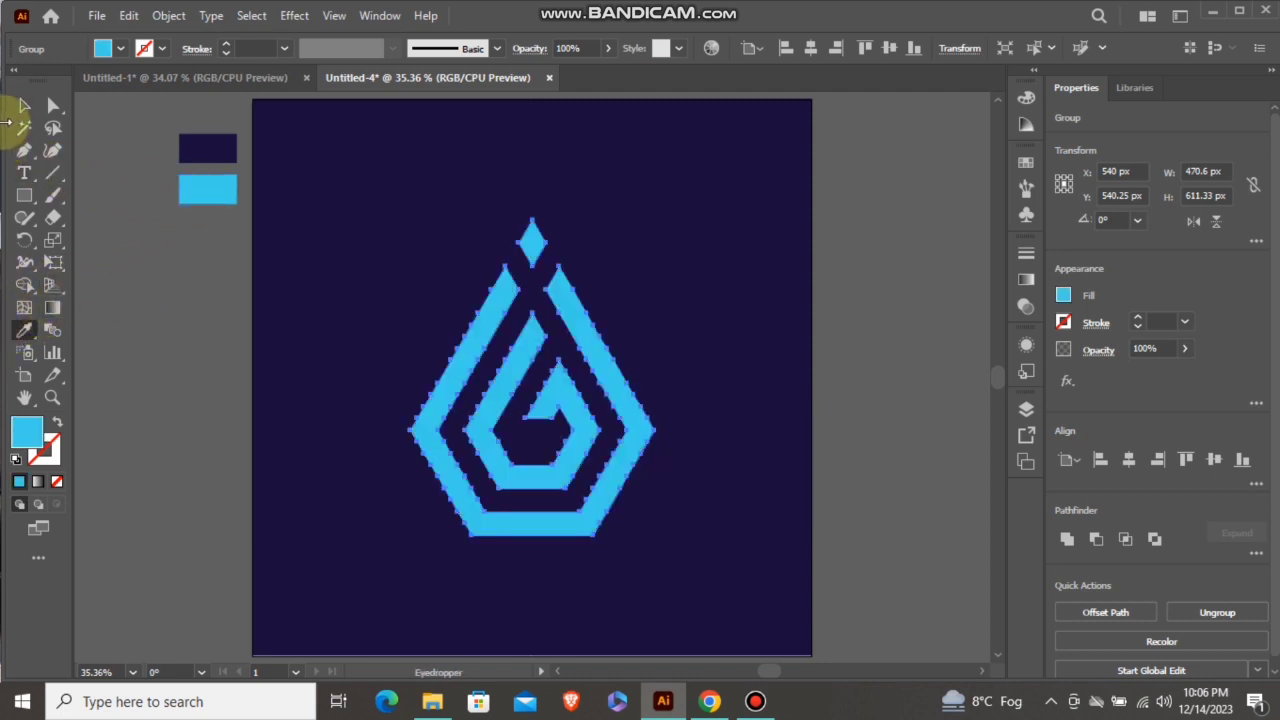
{"action": "left_click", "coordinate": [23, 106]}
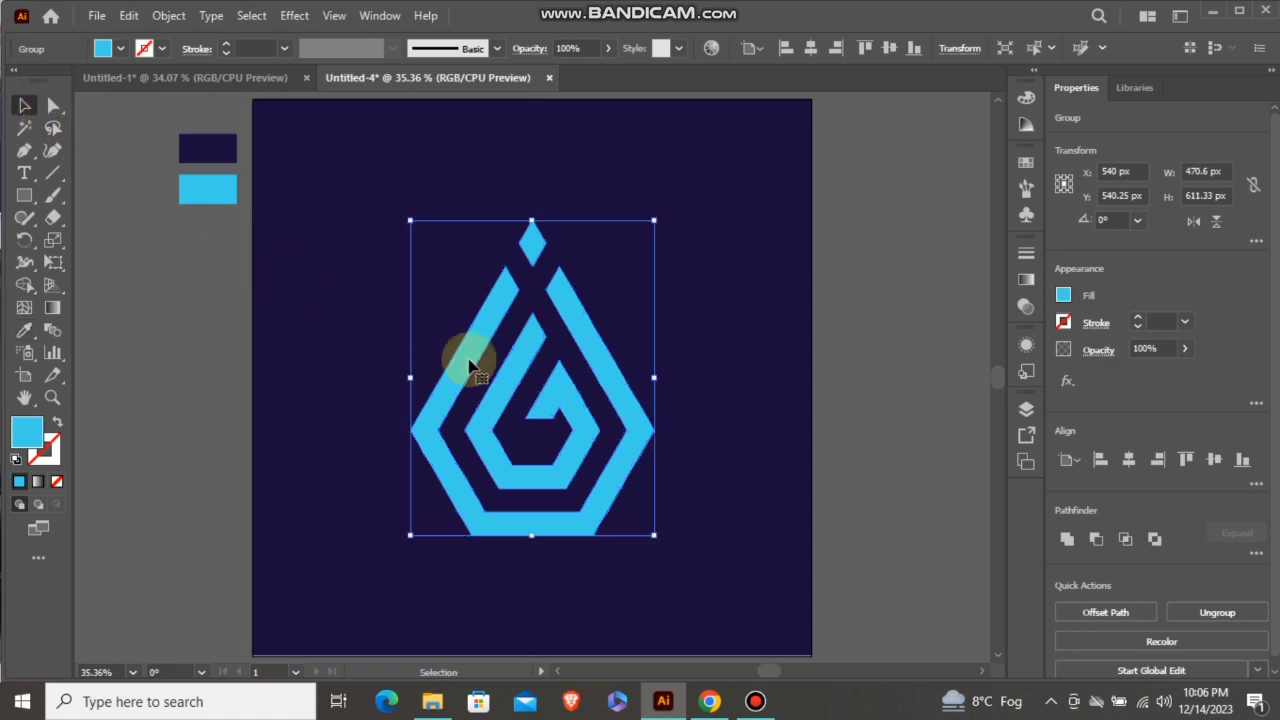
{"action": "left_click_drag", "start_coordinate": [555, 376], "coordinate": [543, 291]}
{"action": "left_click", "coordinate": [717, 347]}
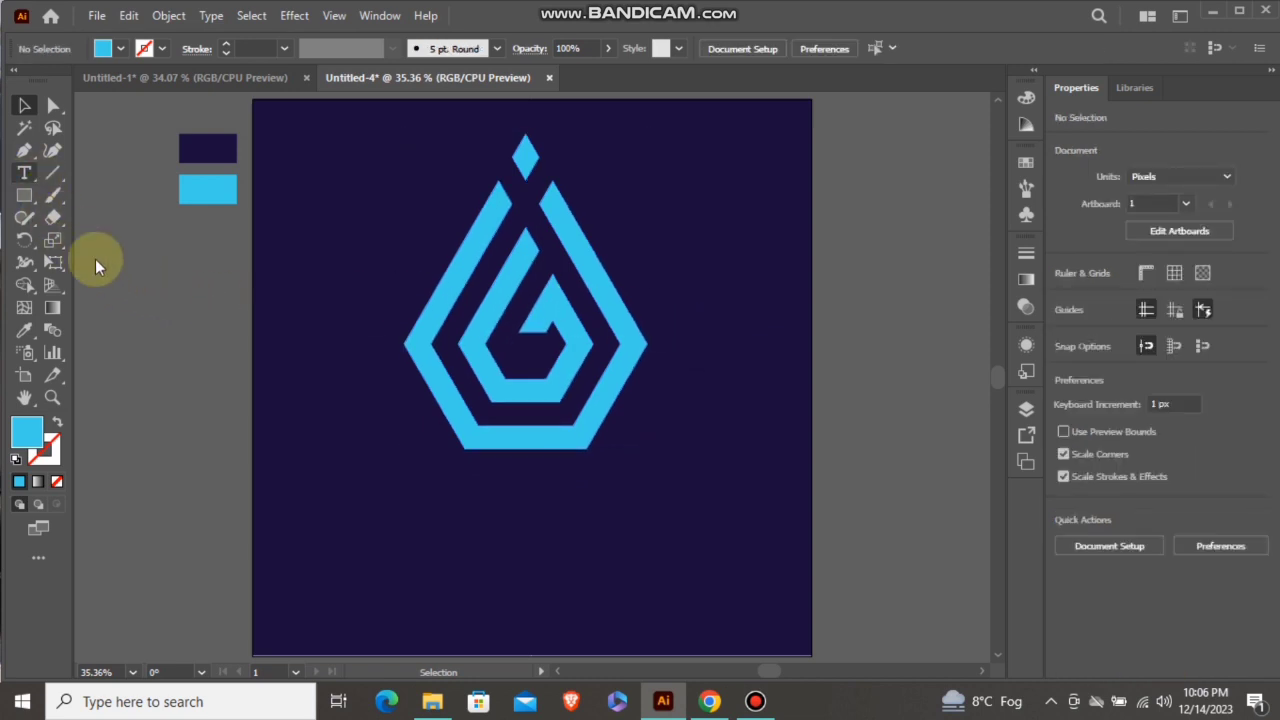
Add the text "U + G LOGO" at 60 pt below the logo.
{"action": "left_click", "coordinate": [412, 530]}
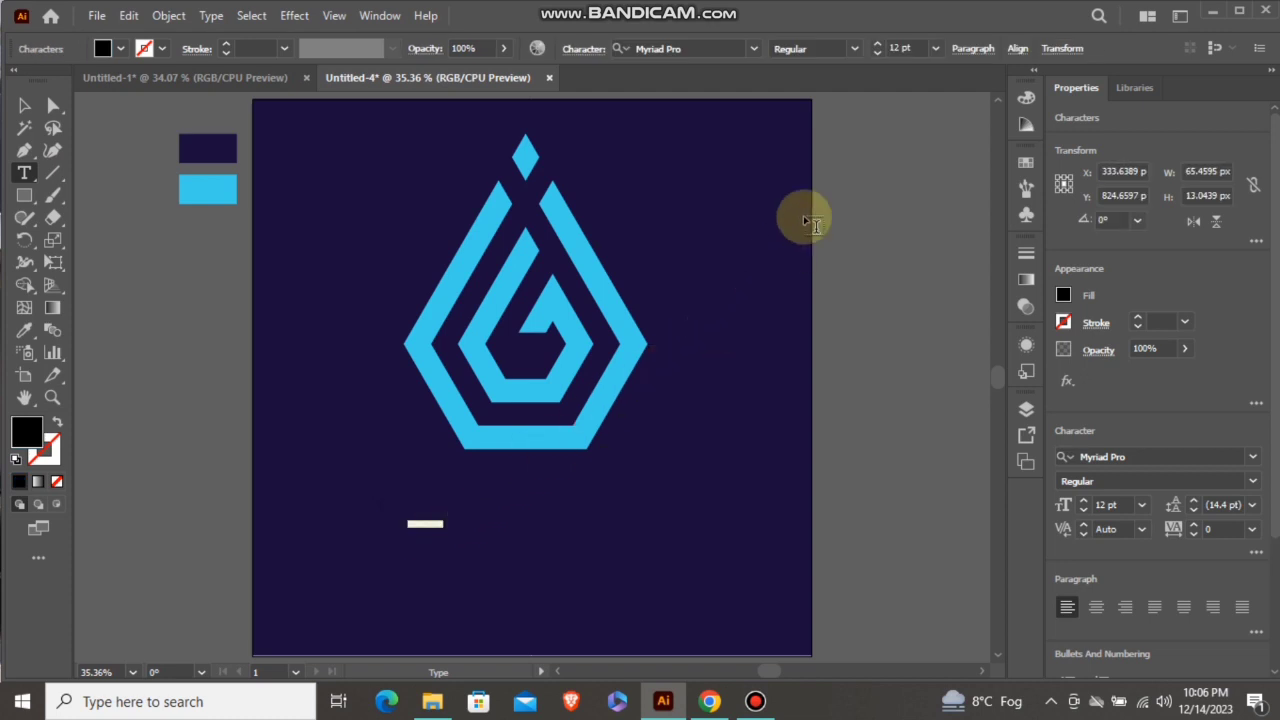
{"action": "left_click", "coordinate": [934, 48]}
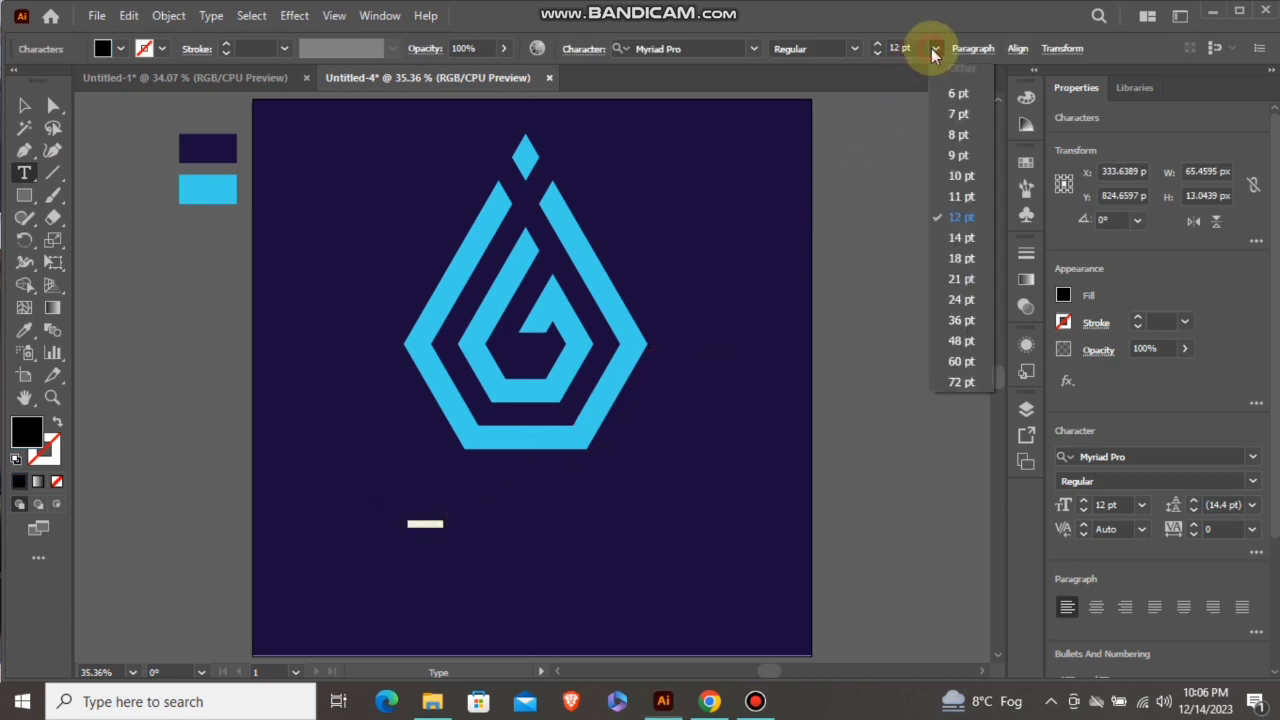
{"action": "left_click", "coordinate": [963, 362]}
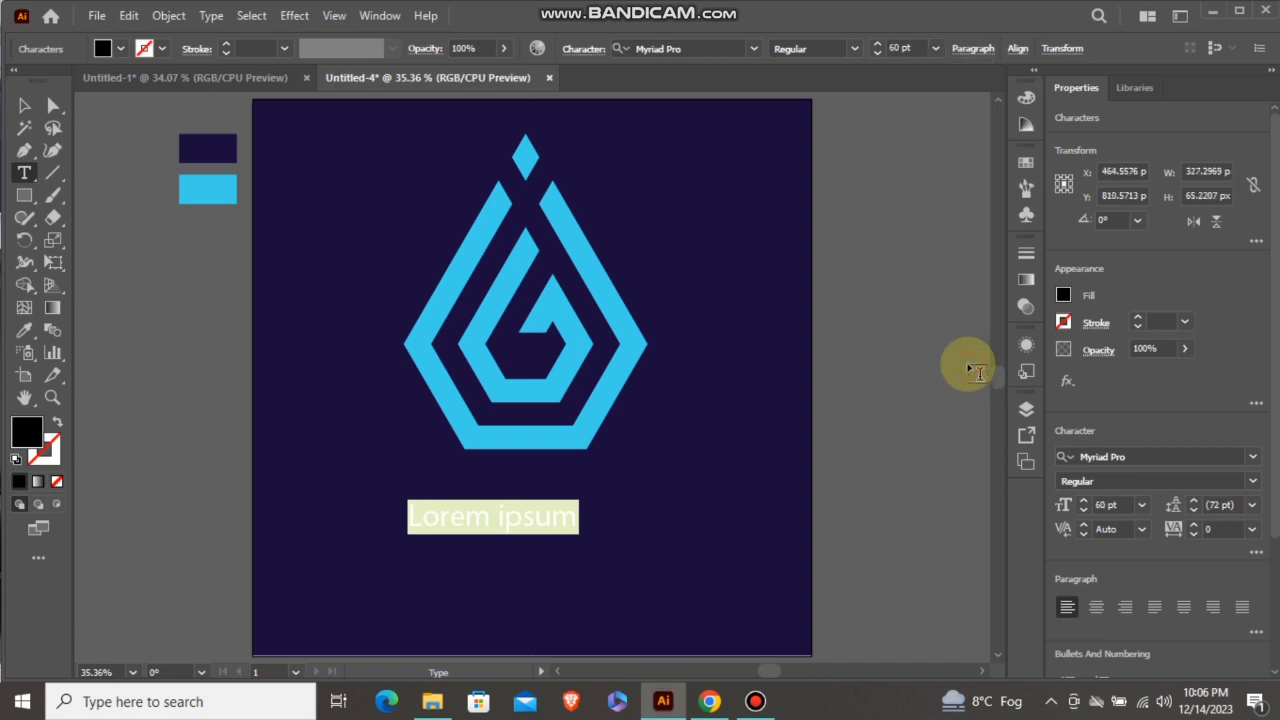
{"action": "key", "text": "BackSpace"}
{"action": "type", "text": "U "}
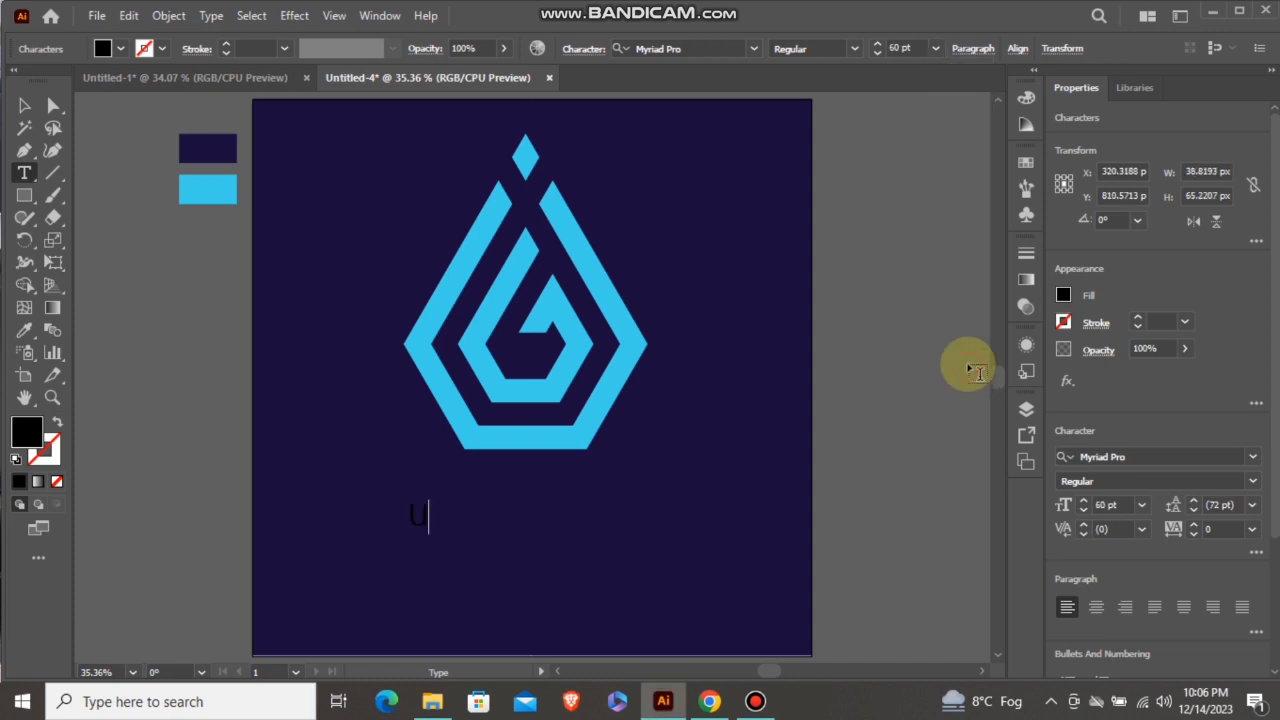
{"action": "type", "text": "+ G LOGO"}
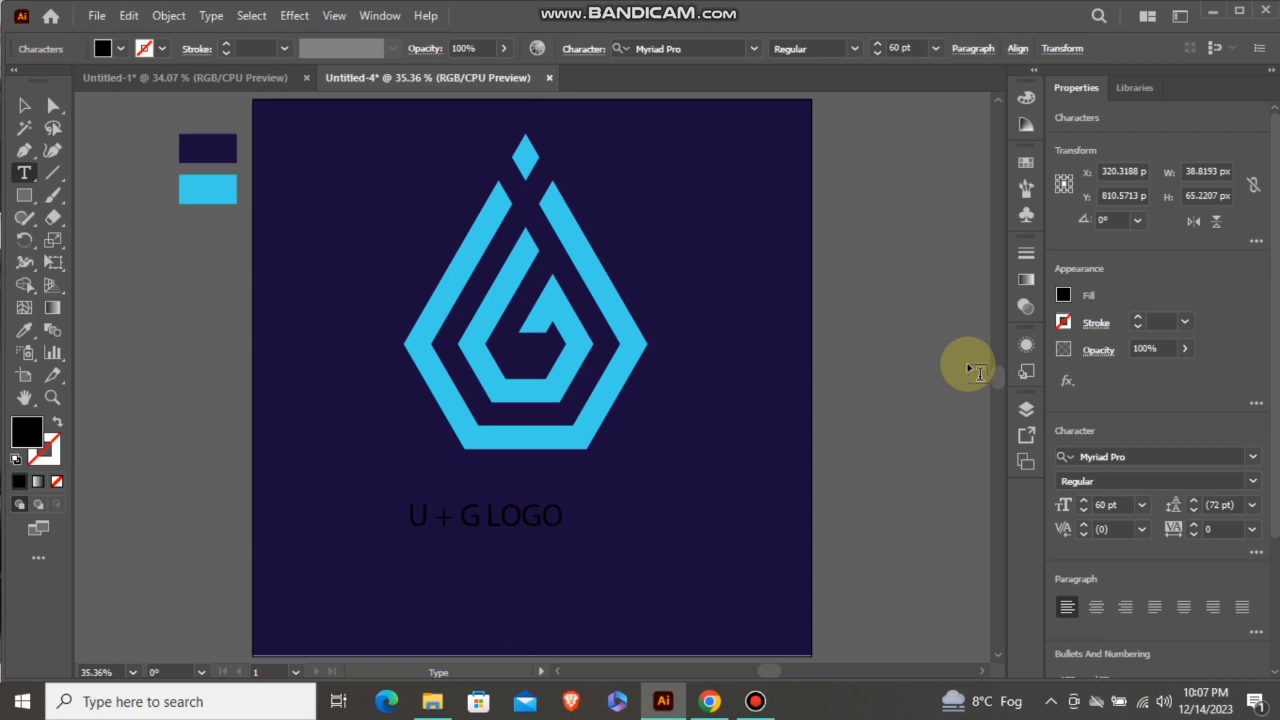
{"action": "left_click", "coordinate": [20, 106]}
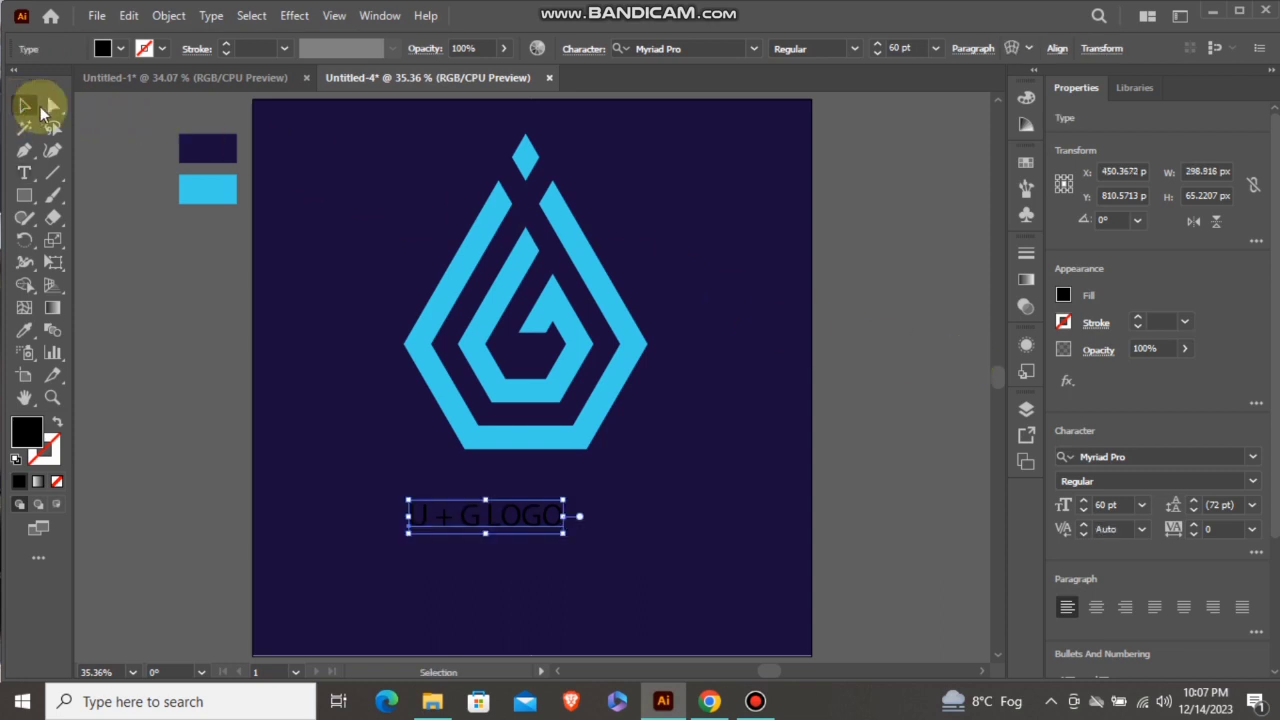
Set the fill of the "U + G LOGO" text to white.
{"action": "left_click", "coordinate": [105, 48]}
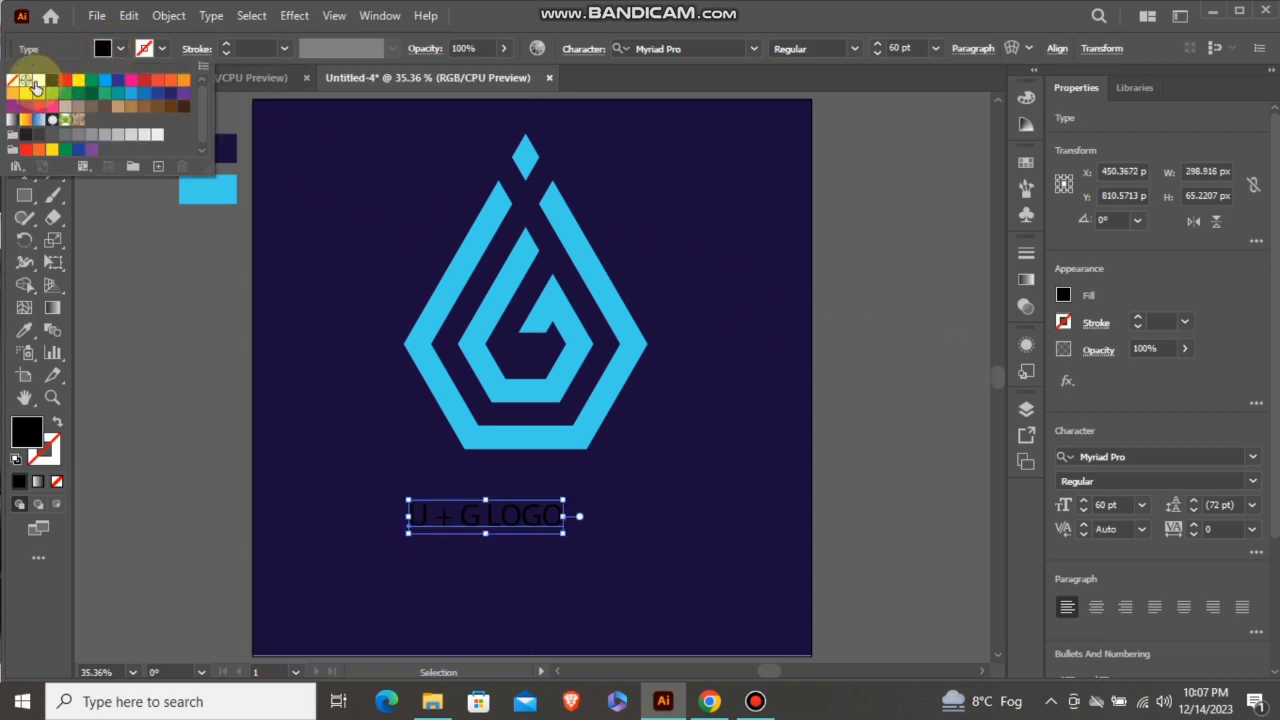
{"action": "left_click", "coordinate": [37, 79]}
{"action": "left_click", "coordinate": [130, 313]}
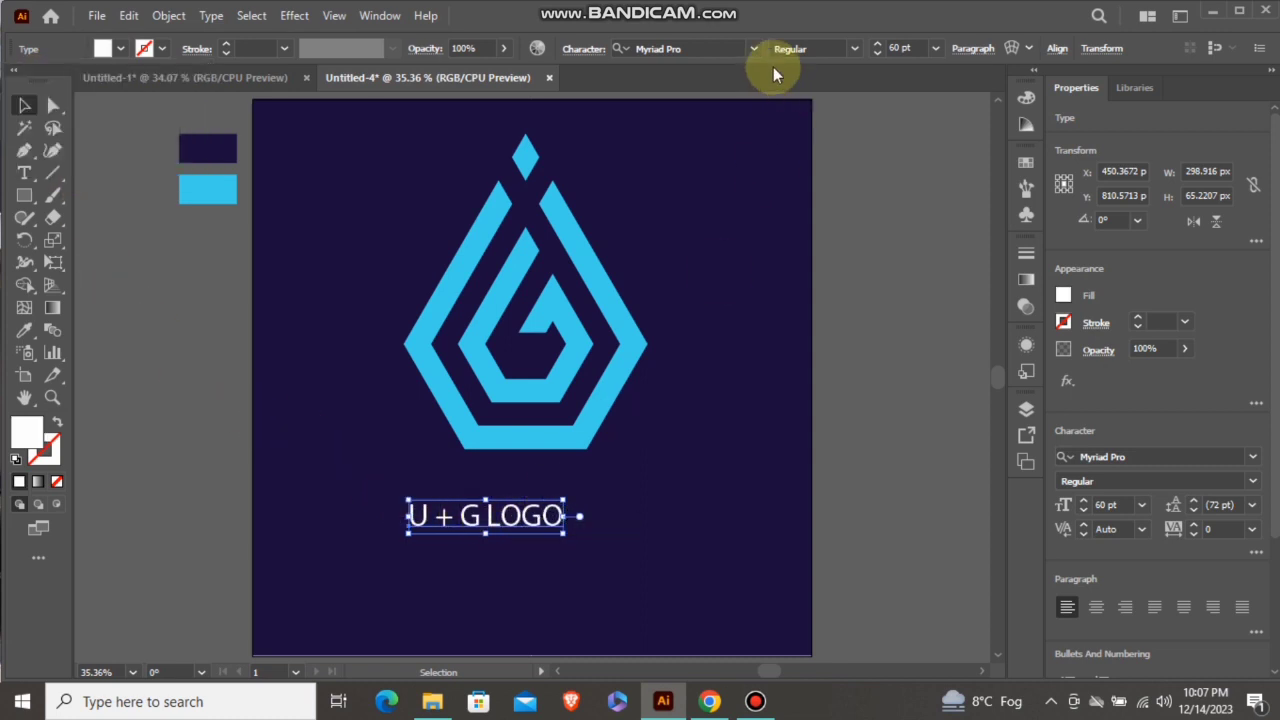
Set the text's font to Request Personal Use and scale the text down to about 357 px wide.
{"action": "left_click", "coordinate": [754, 48]}
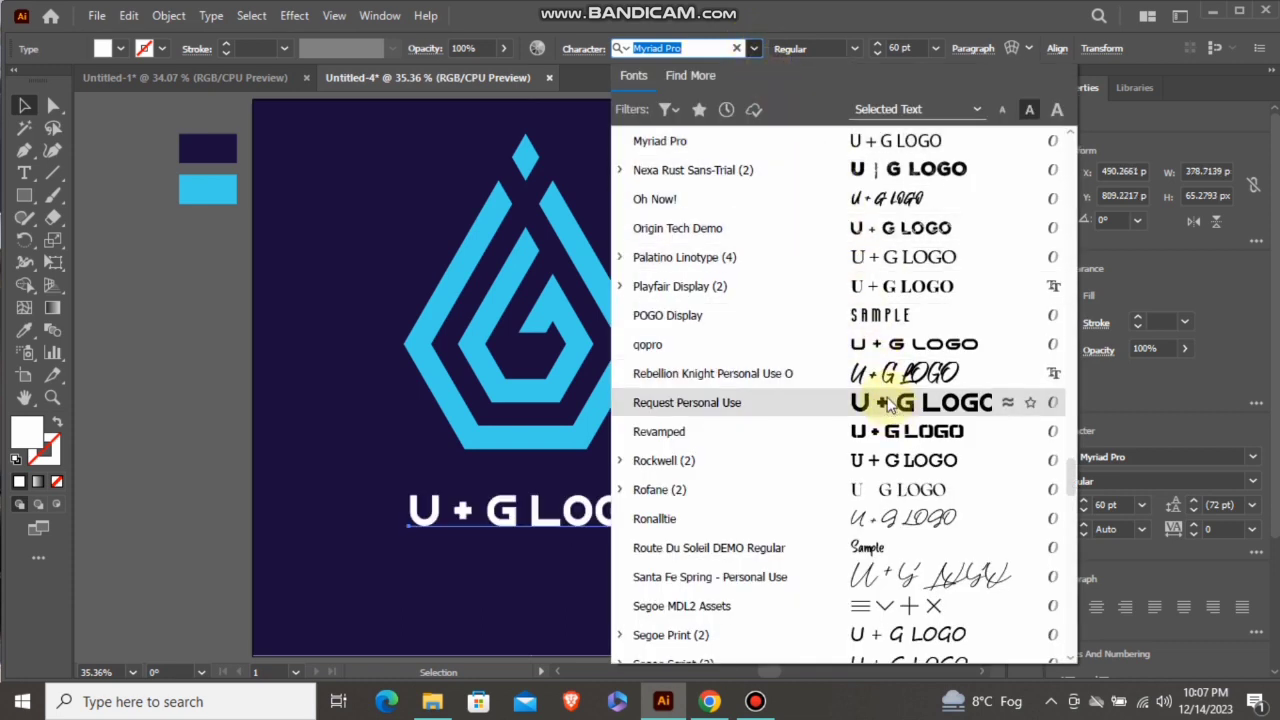
{"action": "left_click", "coordinate": [888, 403]}
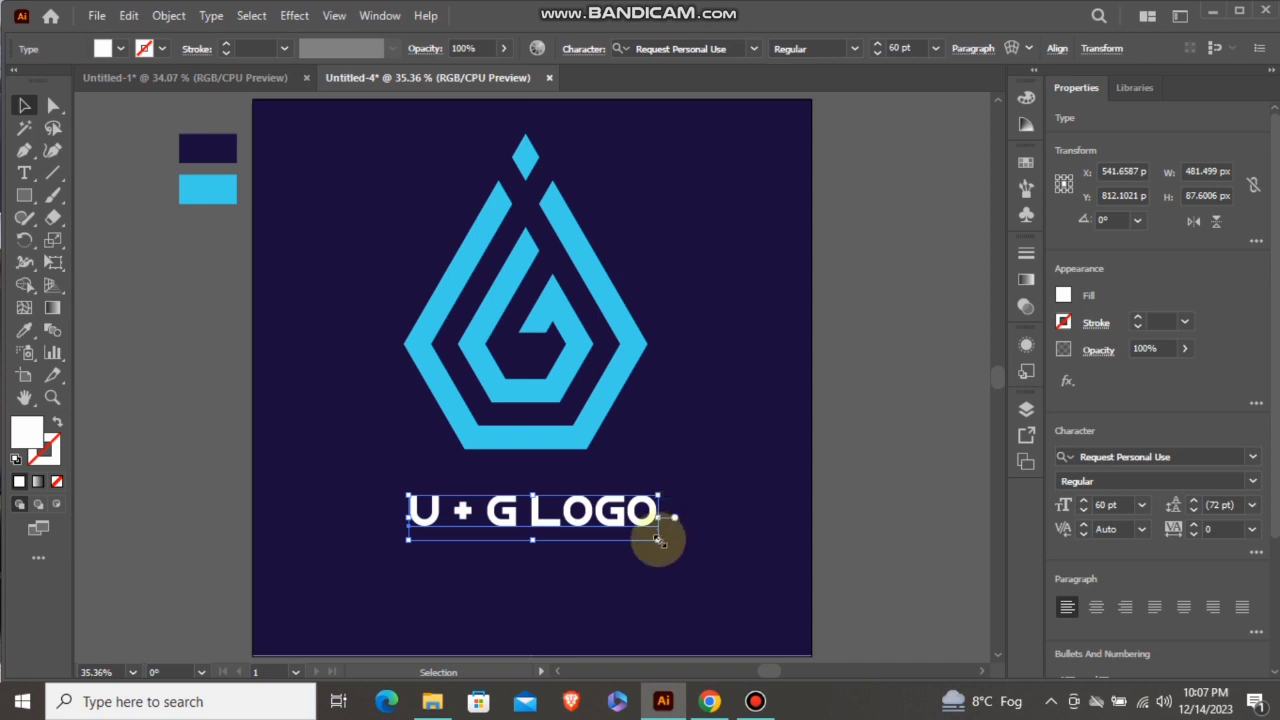
{"action": "left_click_drag", "start_coordinate": [657, 538], "coordinate": [651, 534]}
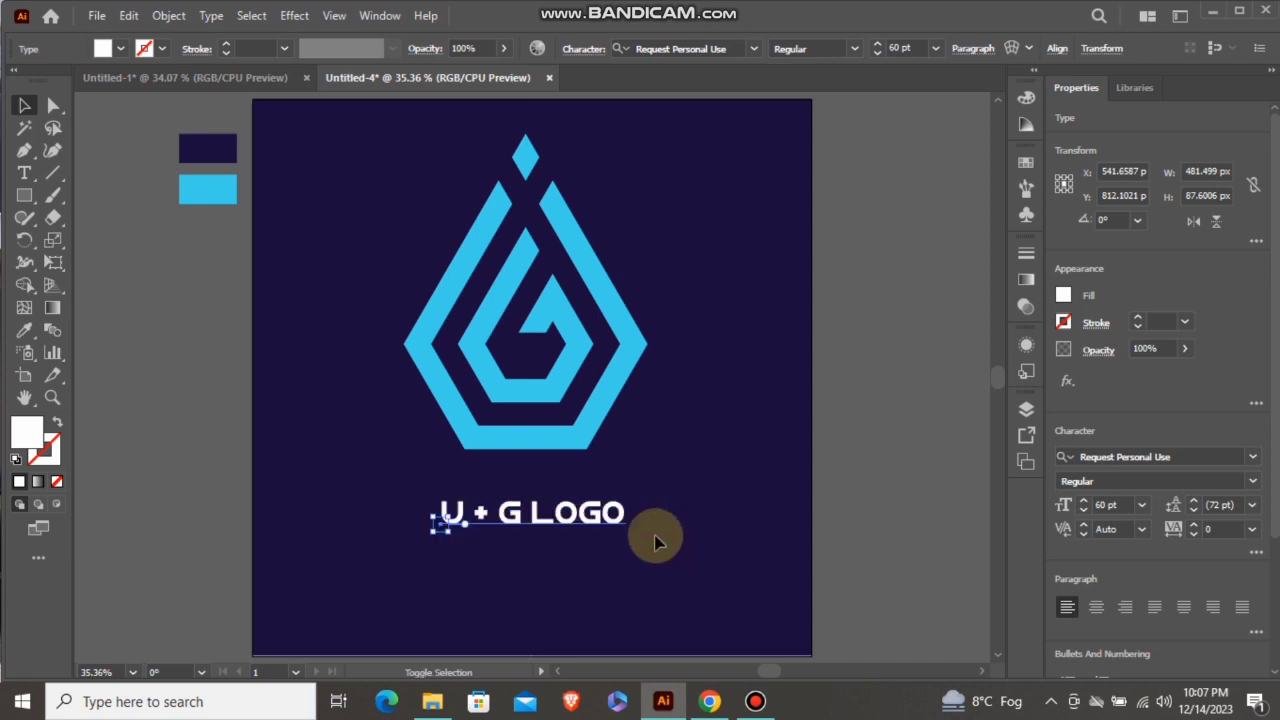
{"action": "left_click", "coordinate": [560, 452], "text": "shift"}
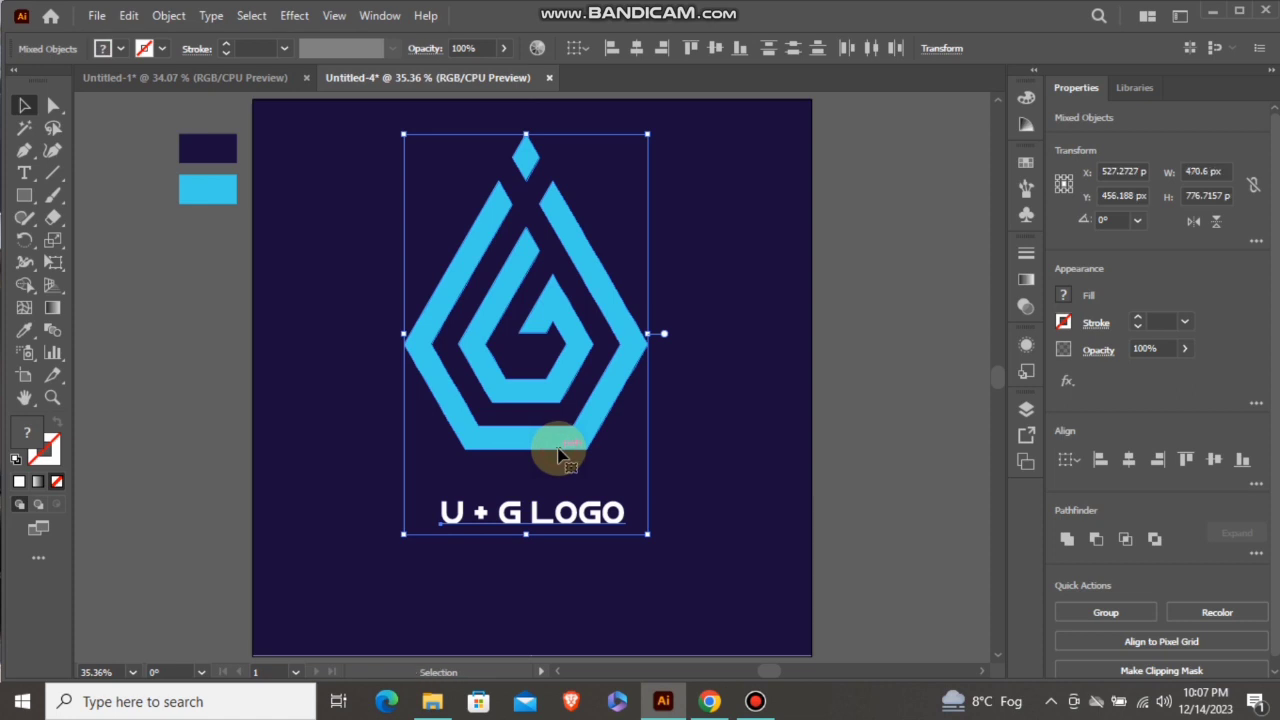
{"action": "left_click", "coordinate": [655, 447]}
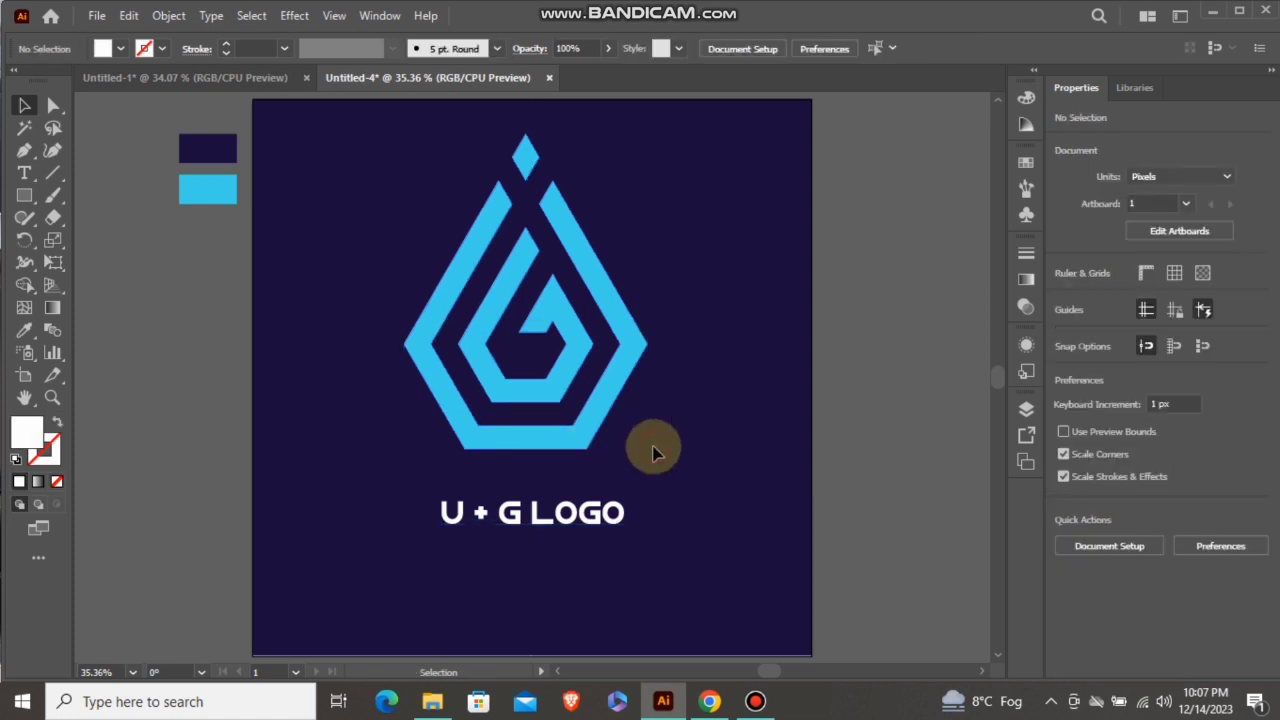
Convert the "U + G LOGO" text to outlines and fill it with the light blue from the lower color sample.
{"action": "left_click", "coordinate": [585, 514]}
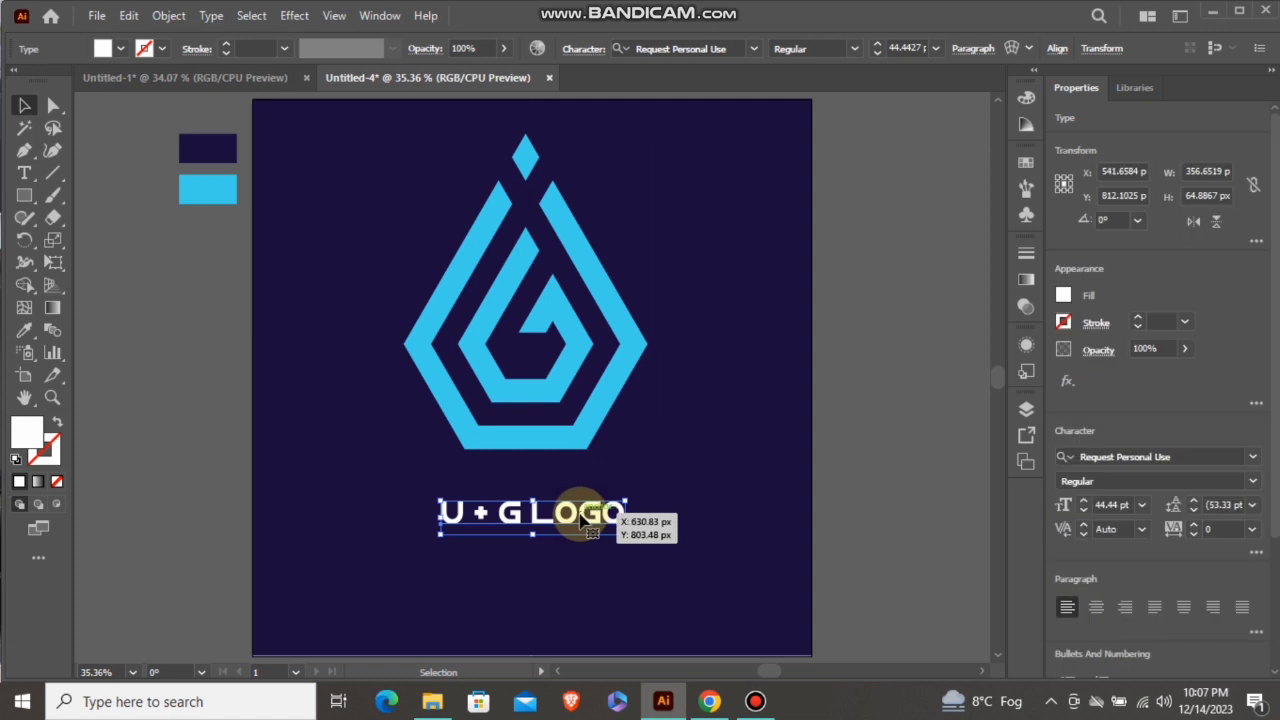
{"action": "right_click", "coordinate": [581, 518]}
{"action": "left_click", "coordinate": [623, 397]}
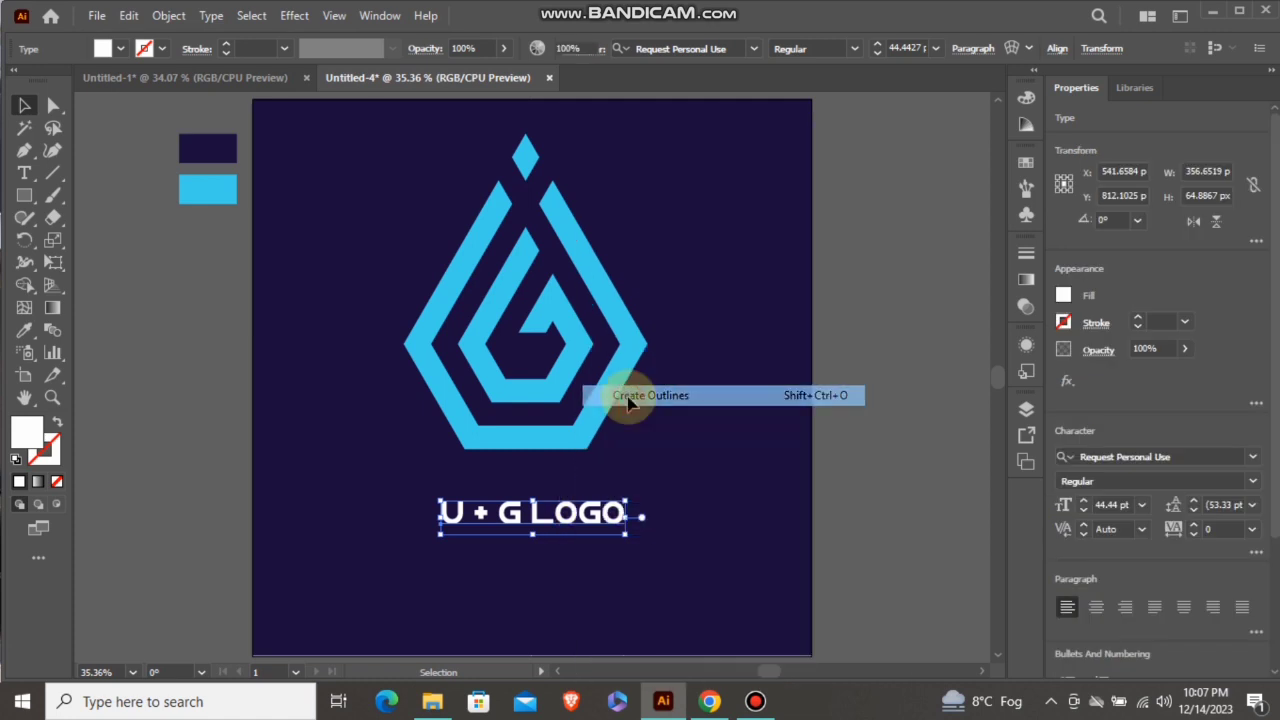
{"action": "left_click", "coordinate": [24, 332]}
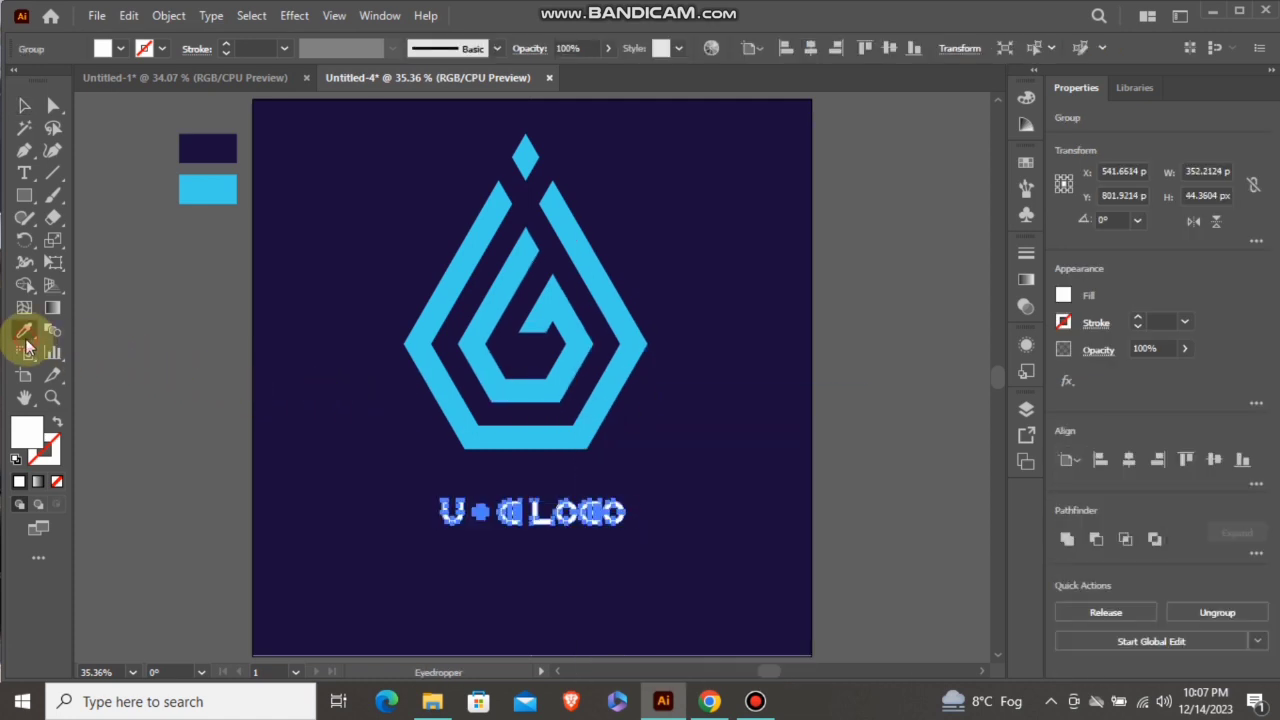
{"action": "left_click", "coordinate": [216, 184]}
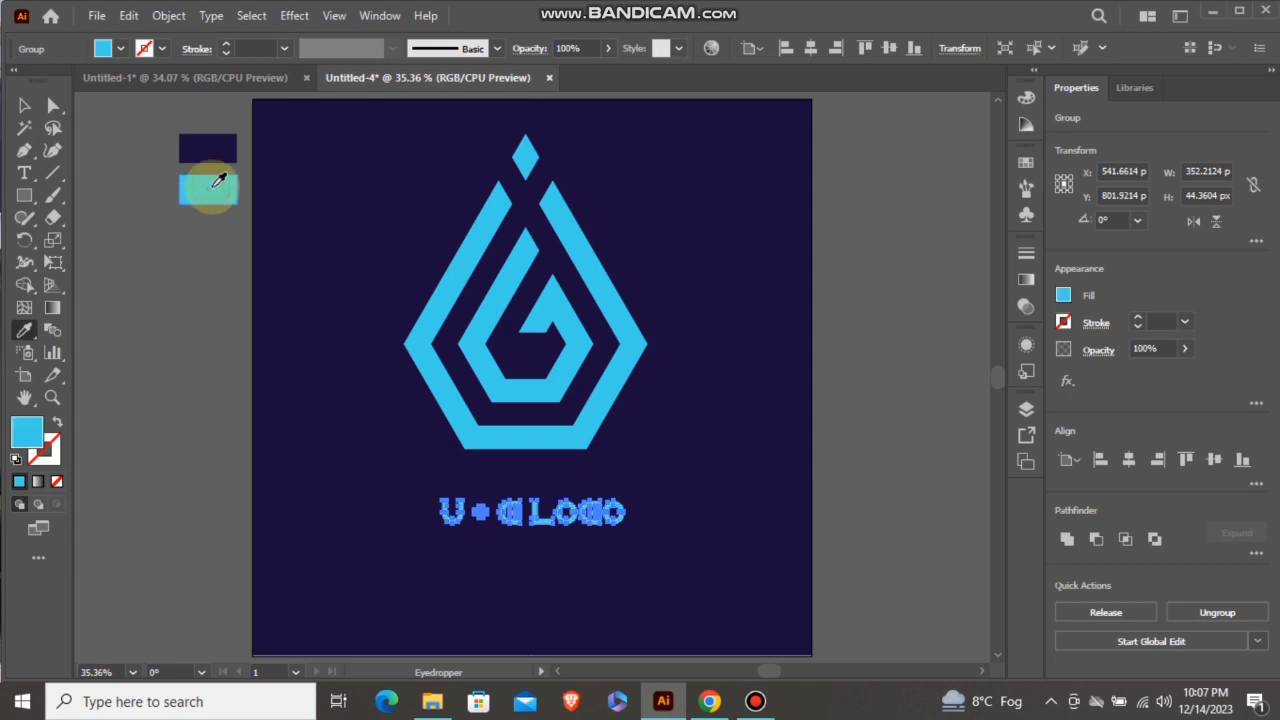
{"action": "left_click", "coordinate": [22, 106]}
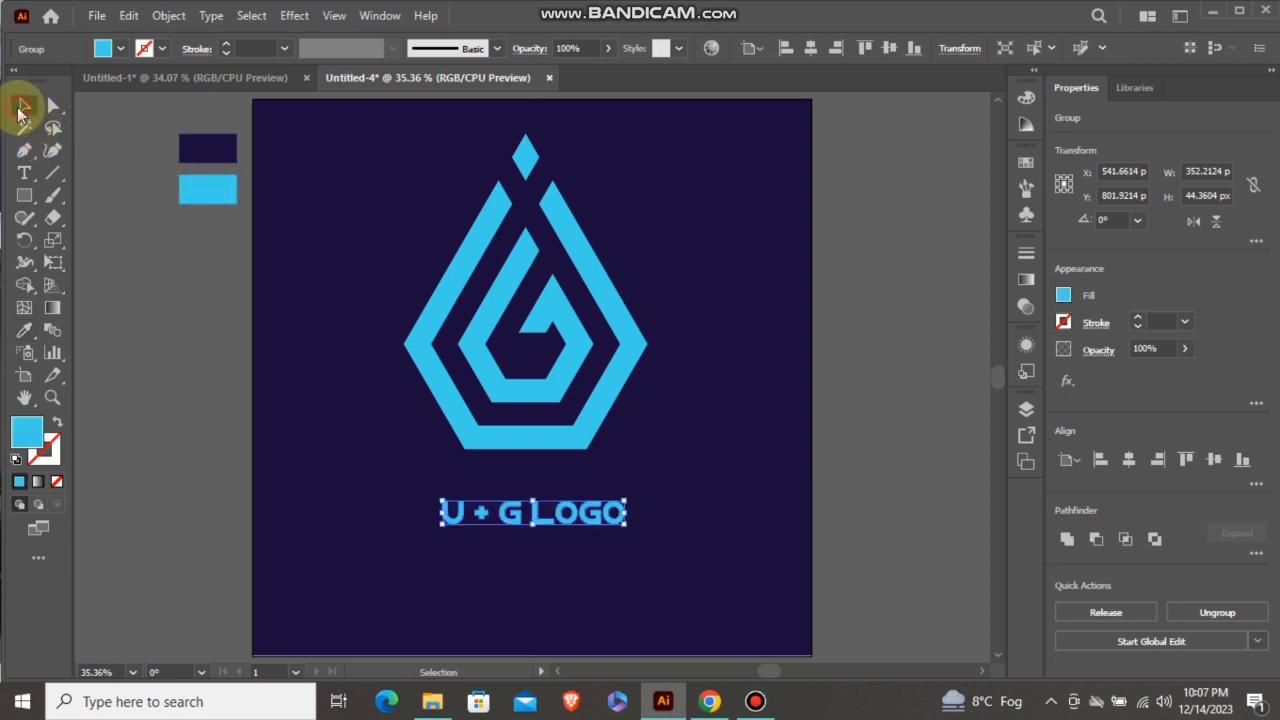
{"action": "left_click", "coordinate": [322, 384]}
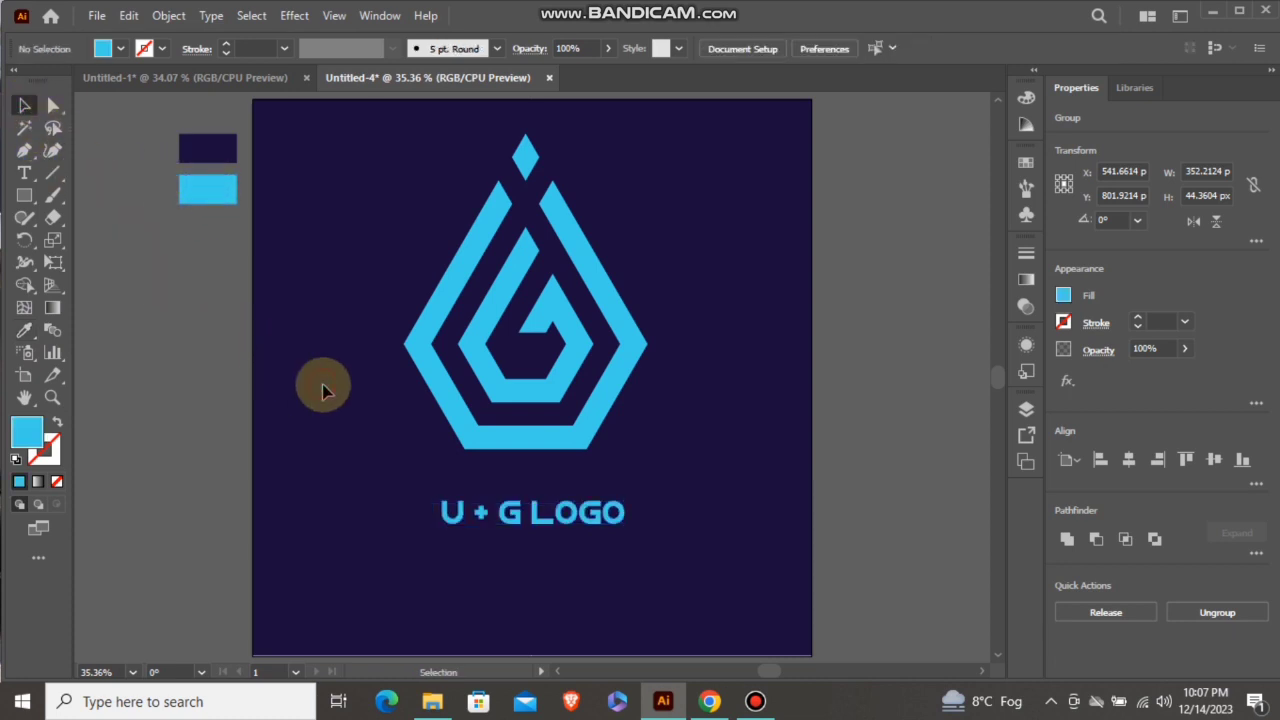
Group the logo with its text and center the group horizontally and vertically on the artboard.
{"action": "left_click", "coordinate": [489, 440]}
{"action": "left_click", "coordinate": [534, 521], "text": "shift"}
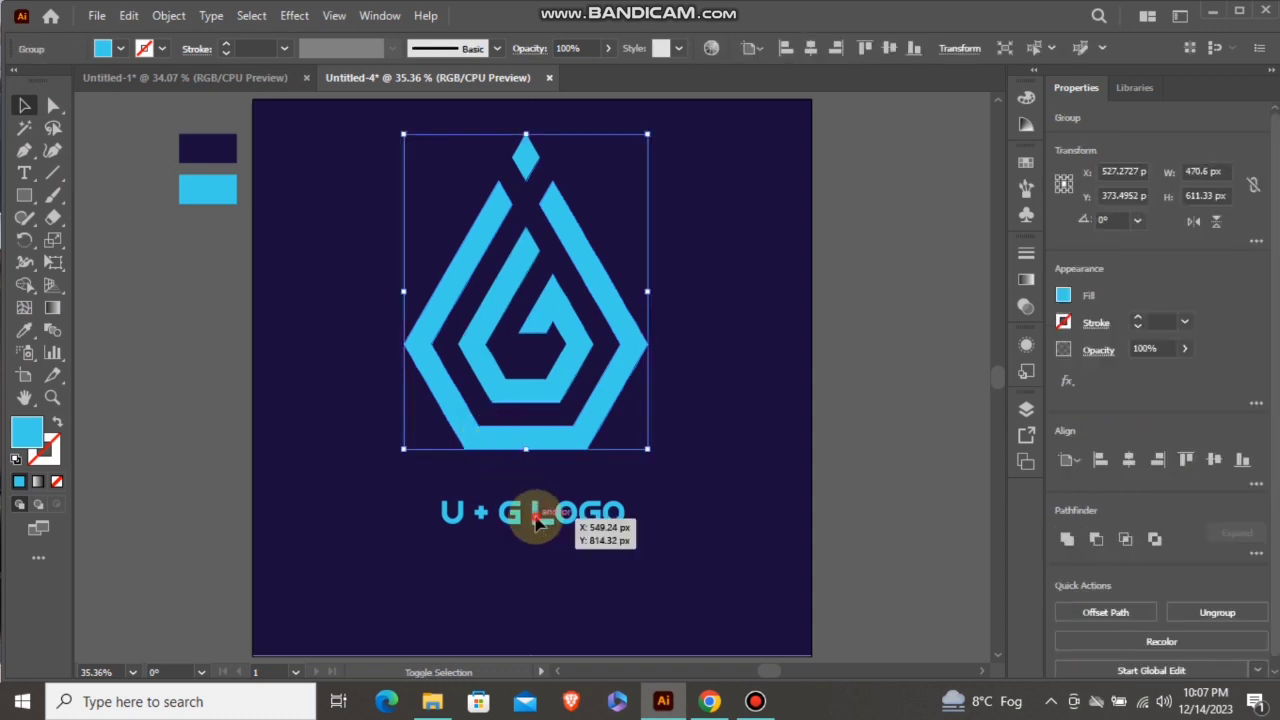
{"action": "right_click", "coordinate": [530, 447]}
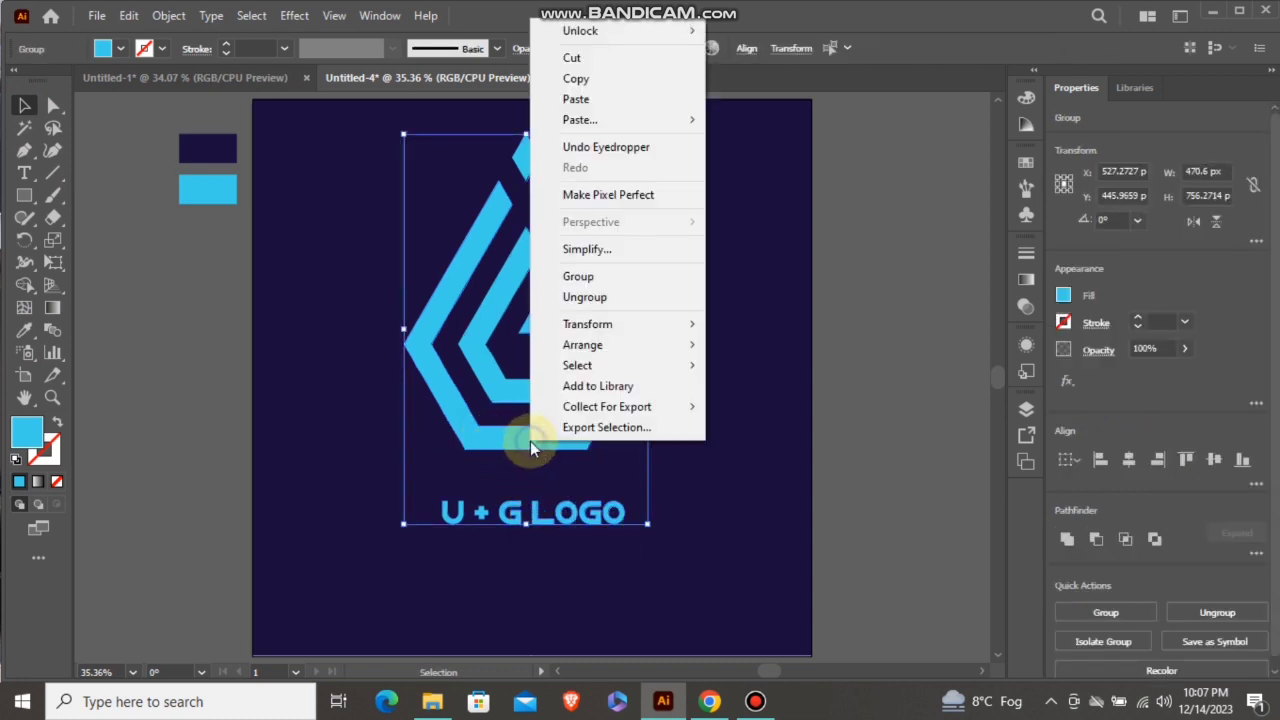
{"action": "left_click", "coordinate": [578, 277]}
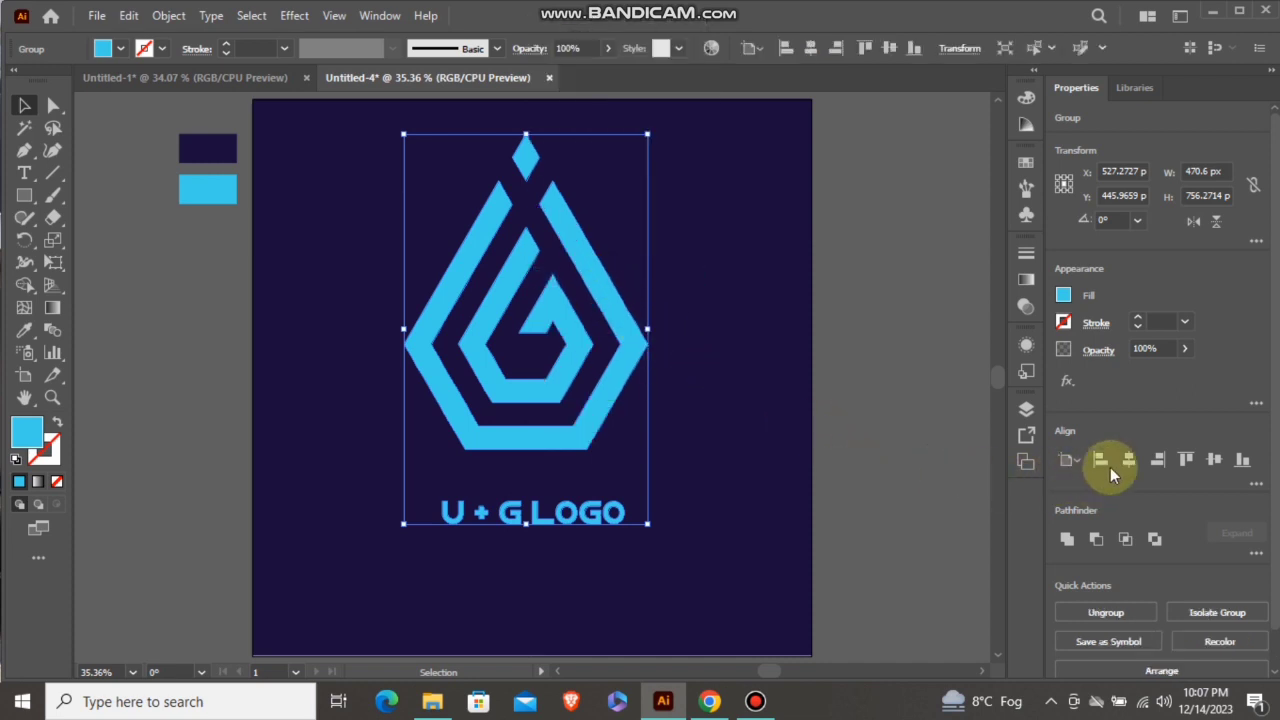
{"action": "left_click", "coordinate": [1129, 460]}
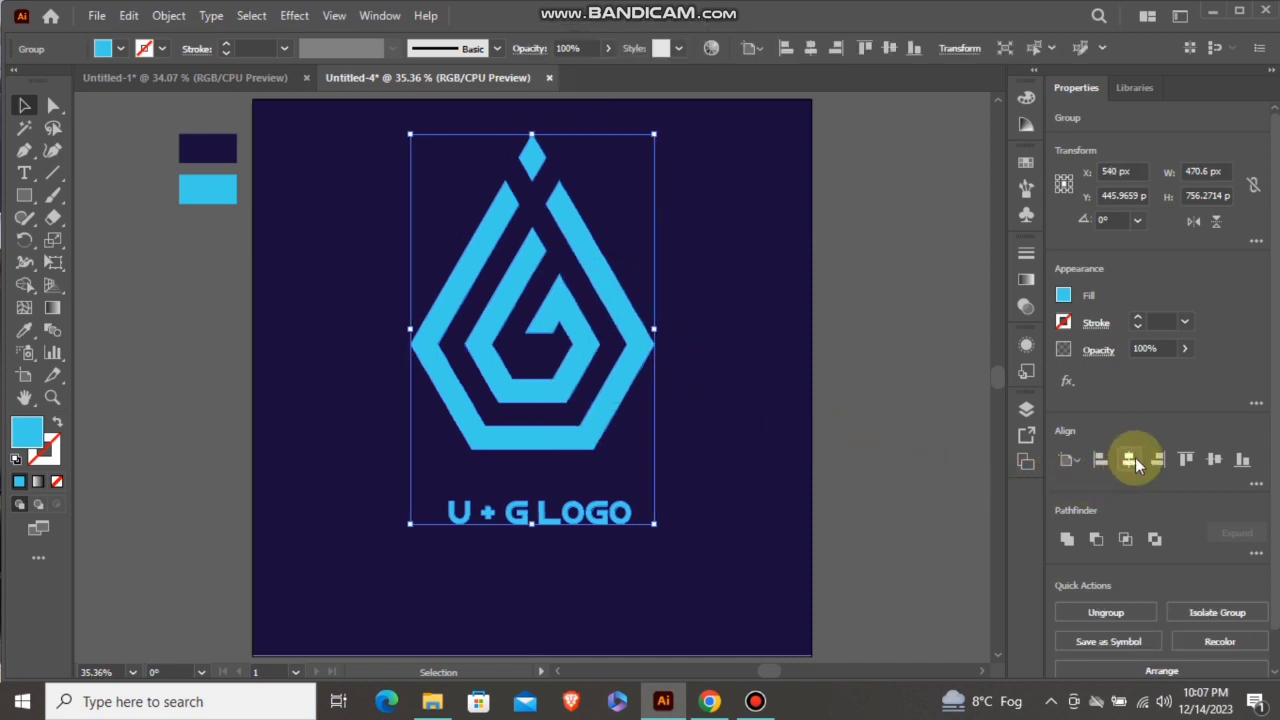
{"action": "left_click", "coordinate": [1215, 461]}
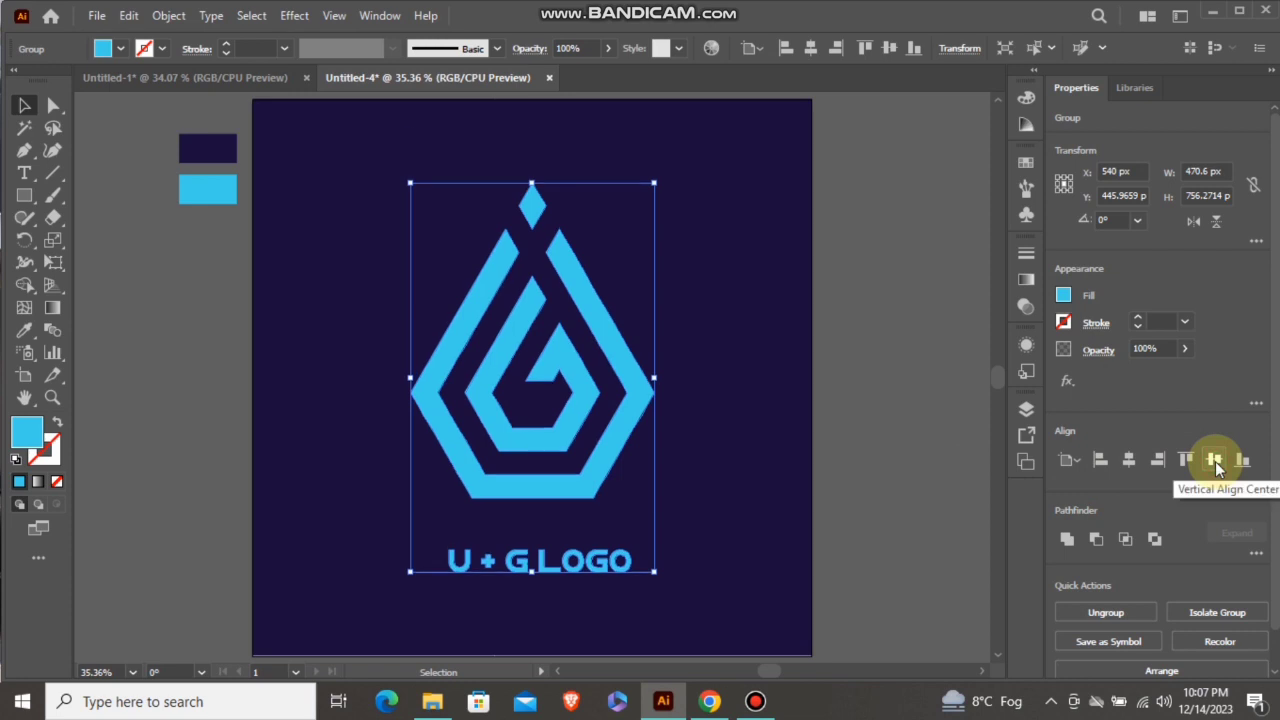
{"action": "left_click", "coordinate": [876, 373]}
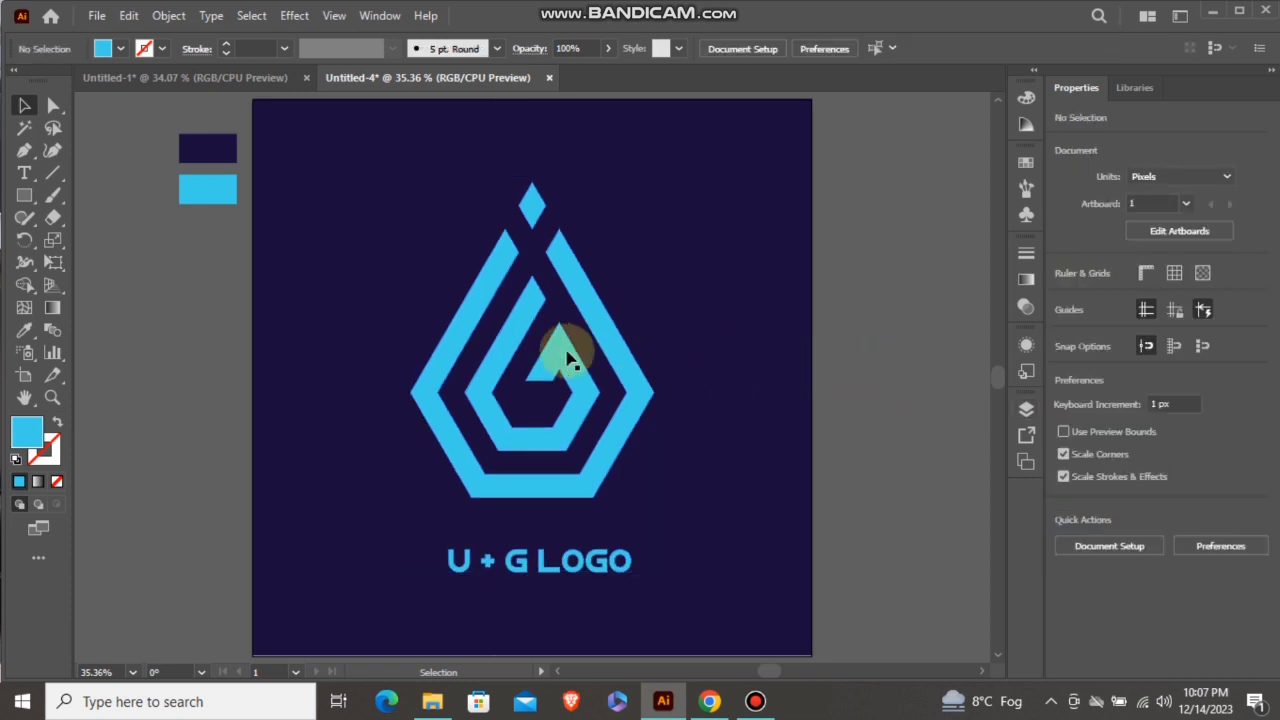
Apply a Multiply drop shadow to the grouped logo and text with 70% opacity, 7 px X and Y offsets and 3 px blur.
{"action": "left_click", "coordinate": [445, 338]}
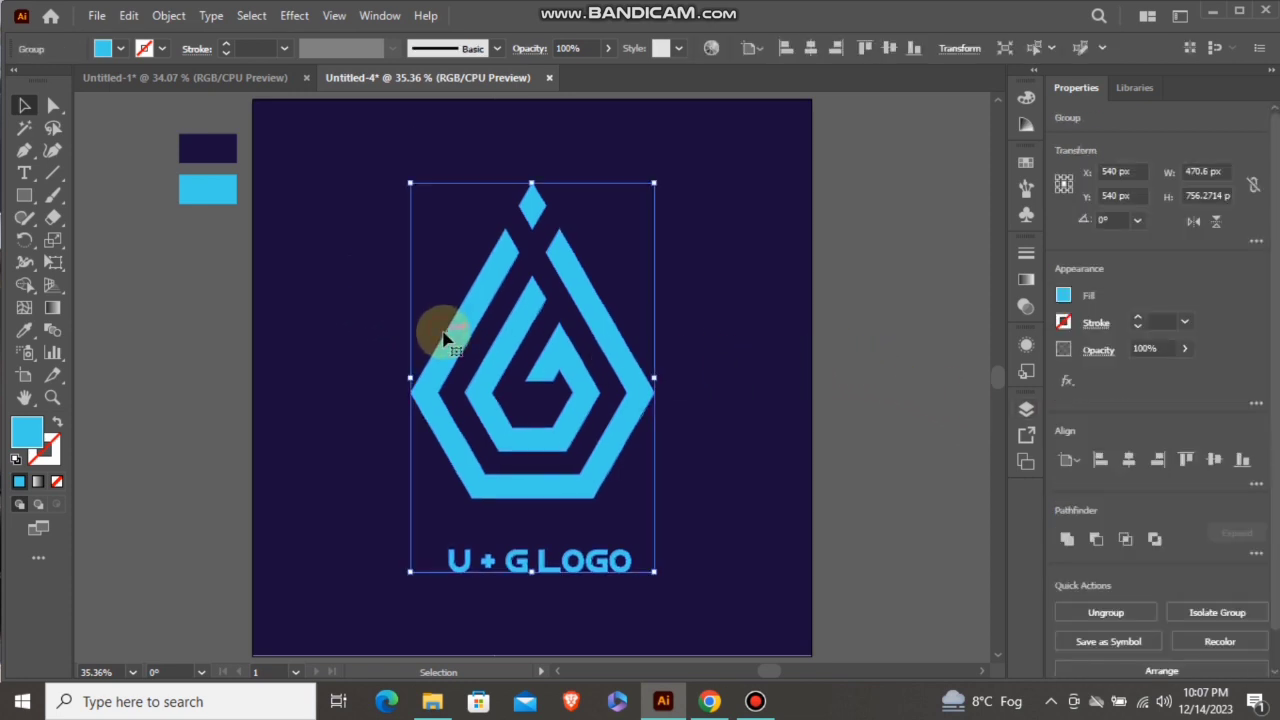
{"action": "left_click", "coordinate": [302, 20]}
{"action": "mouse_move", "coordinate": [447, 204]}
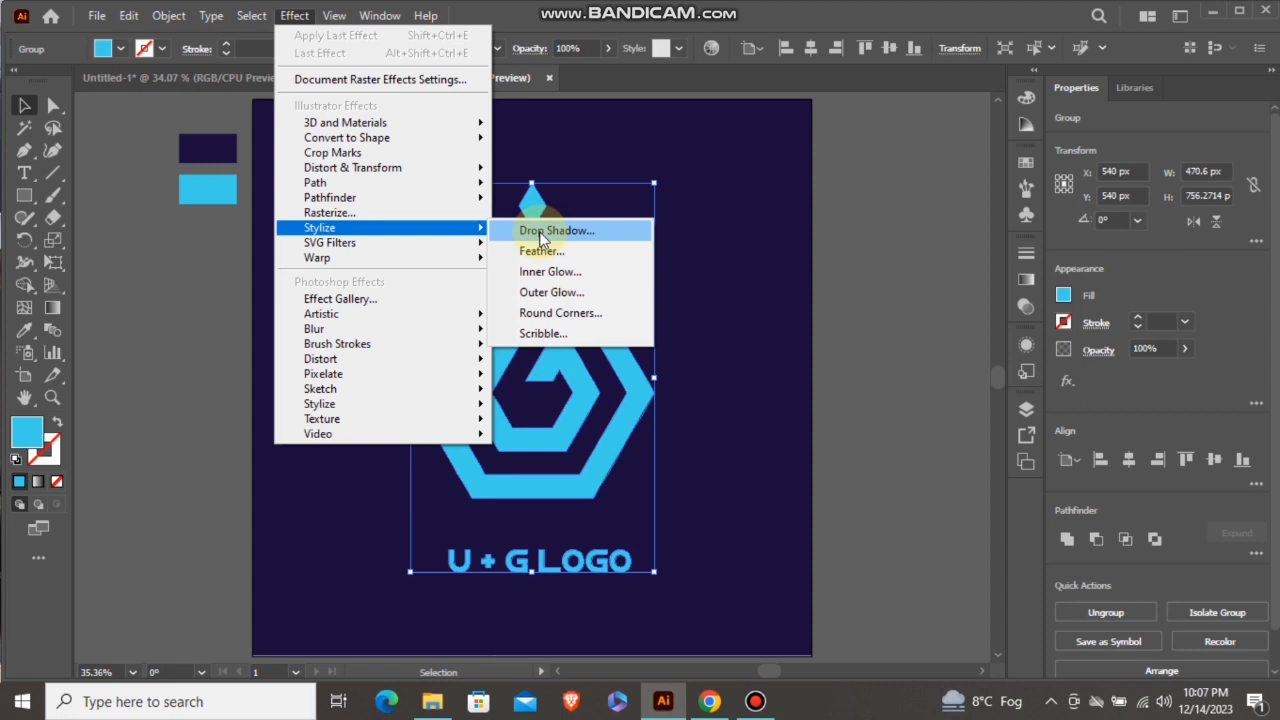
{"action": "left_click", "coordinate": [540, 232]}
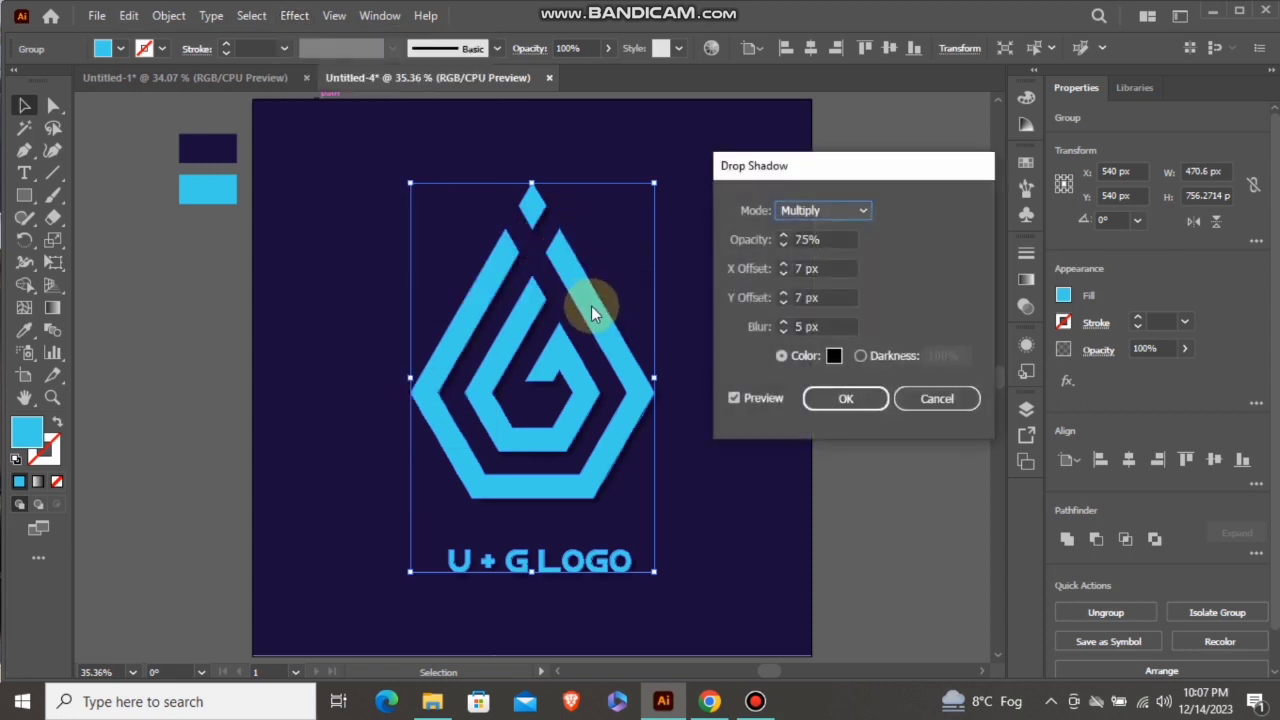
{"action": "left_click", "coordinate": [834, 238]}
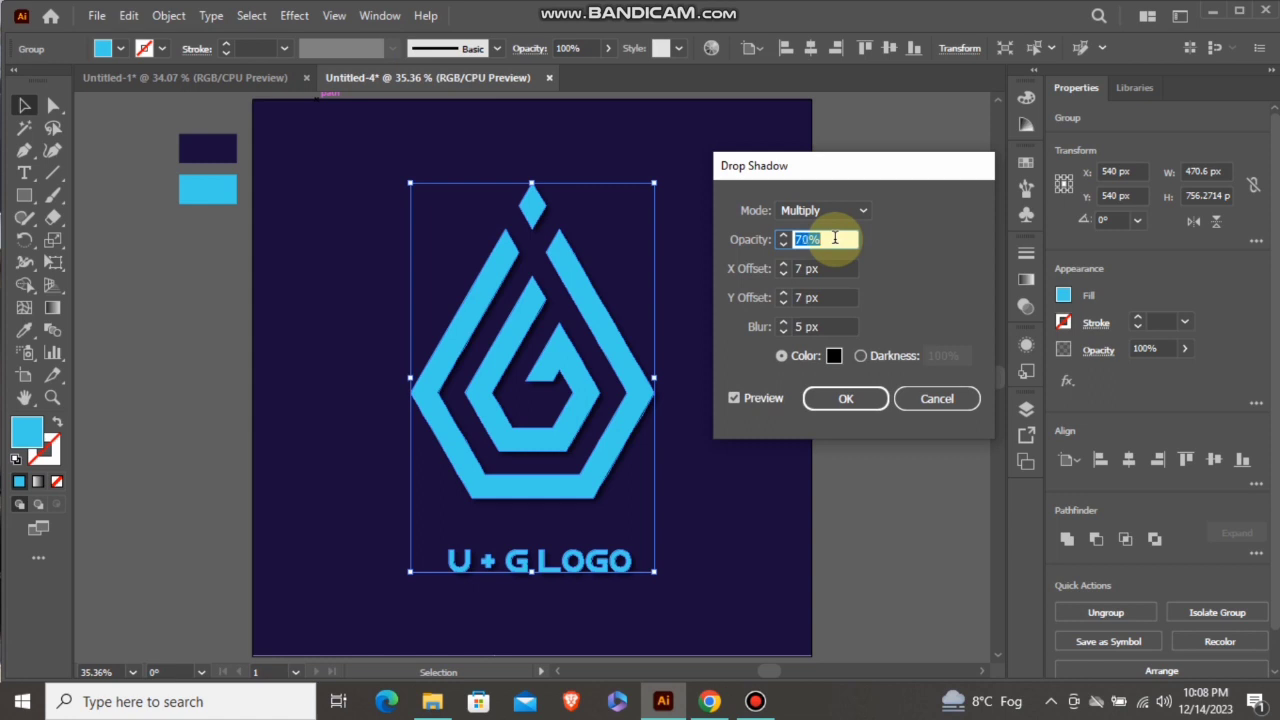
{"action": "left_click", "coordinate": [824, 326]}
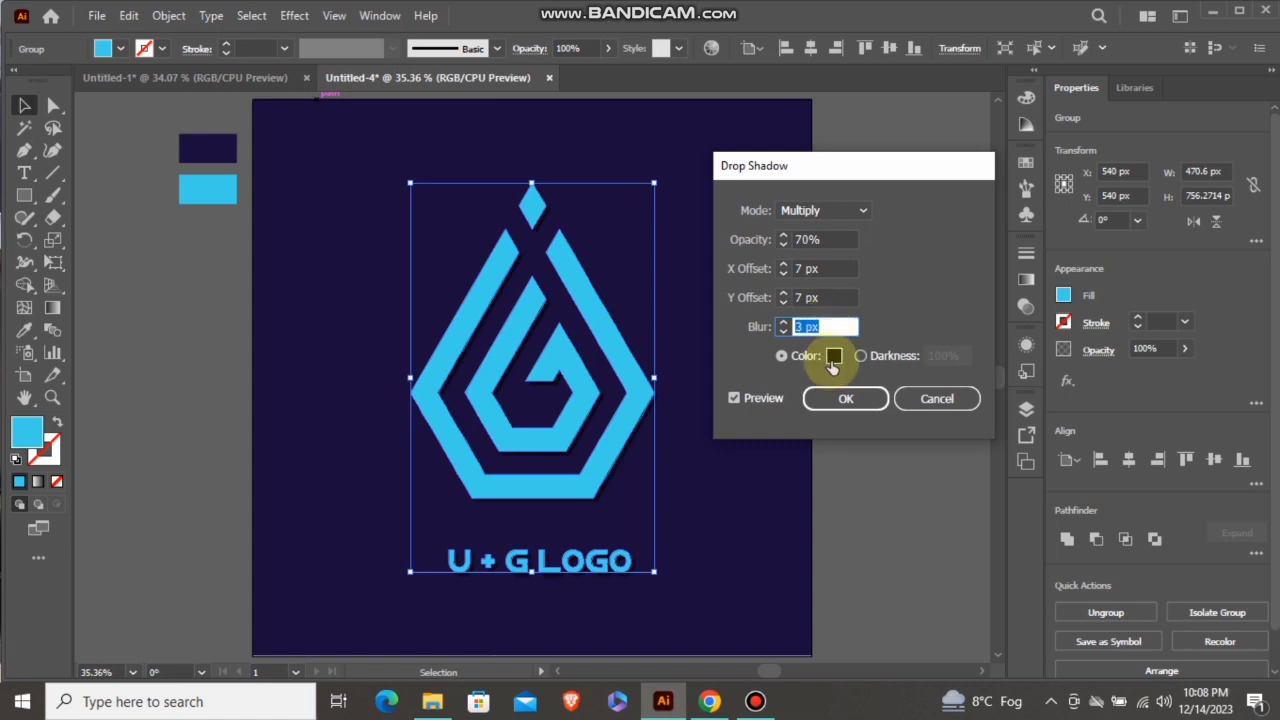
{"action": "left_click", "coordinate": [845, 398]}
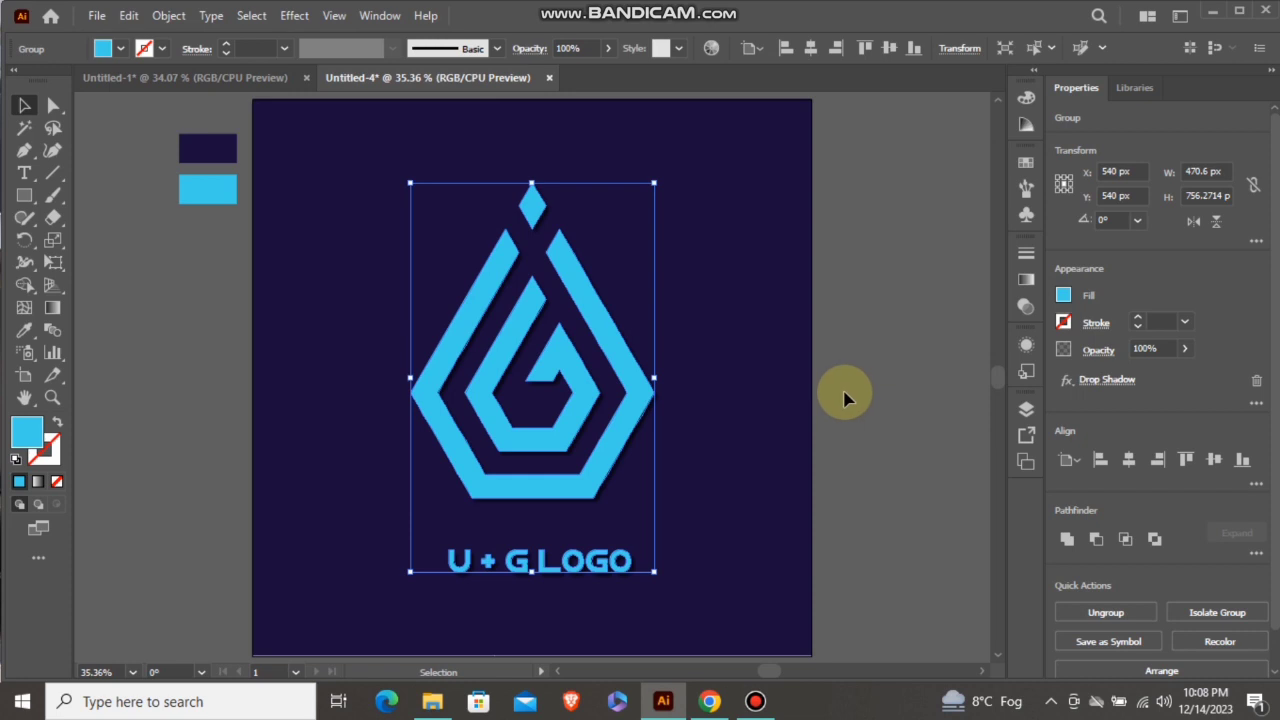
{"action": "left_click", "coordinate": [845, 398]}
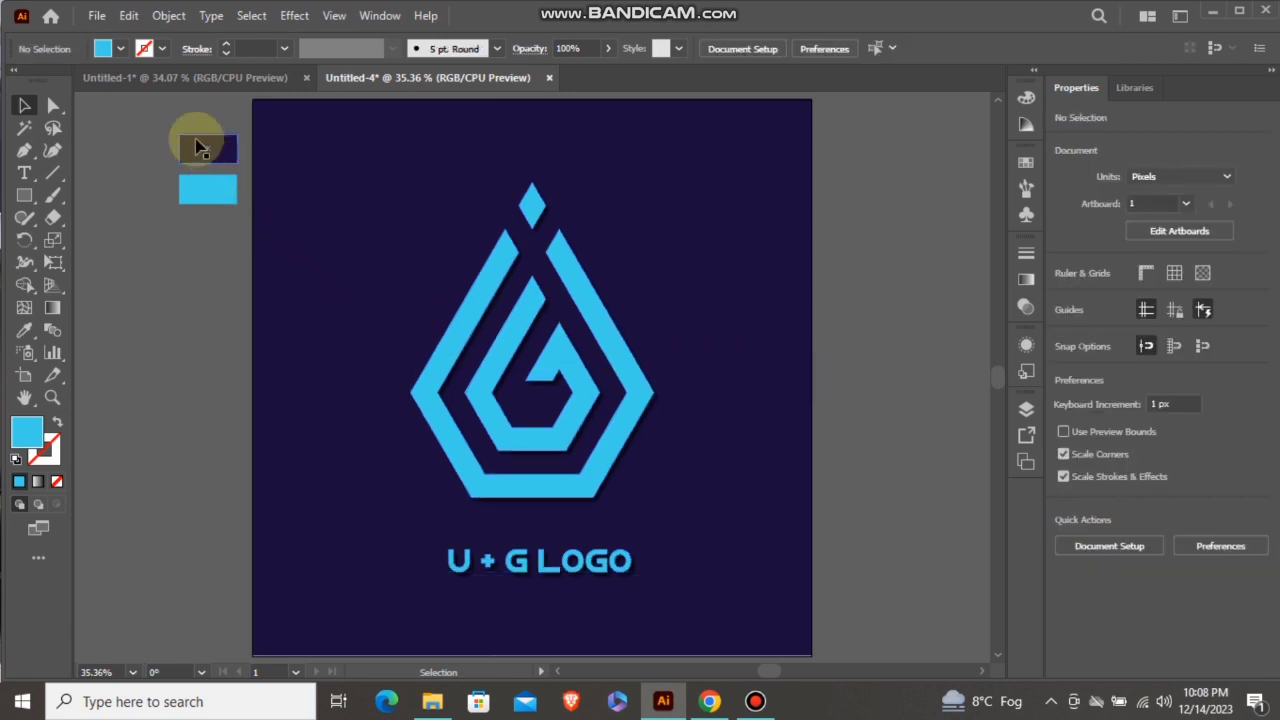
Delete the navy and light blue color samples beside the artboard.
{"action": "left_click_drag", "start_coordinate": [194, 126], "coordinate": [226, 226]}
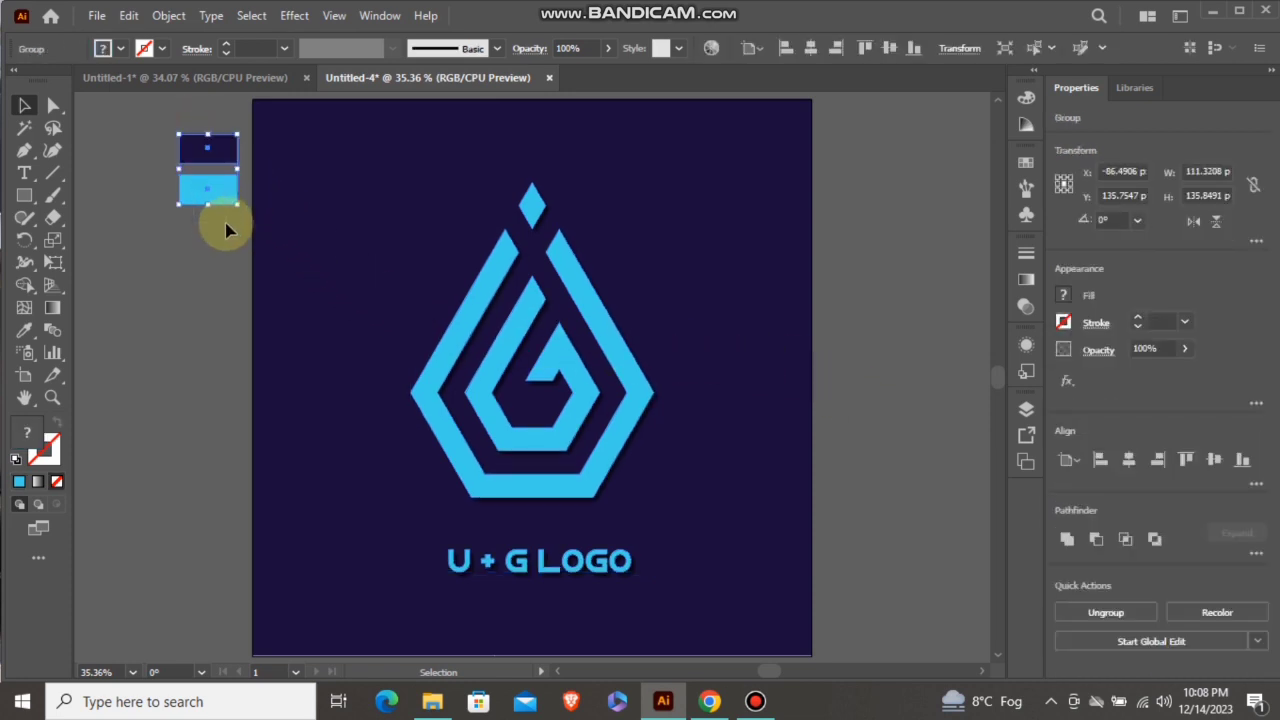
{"action": "key", "text": "Delete"}
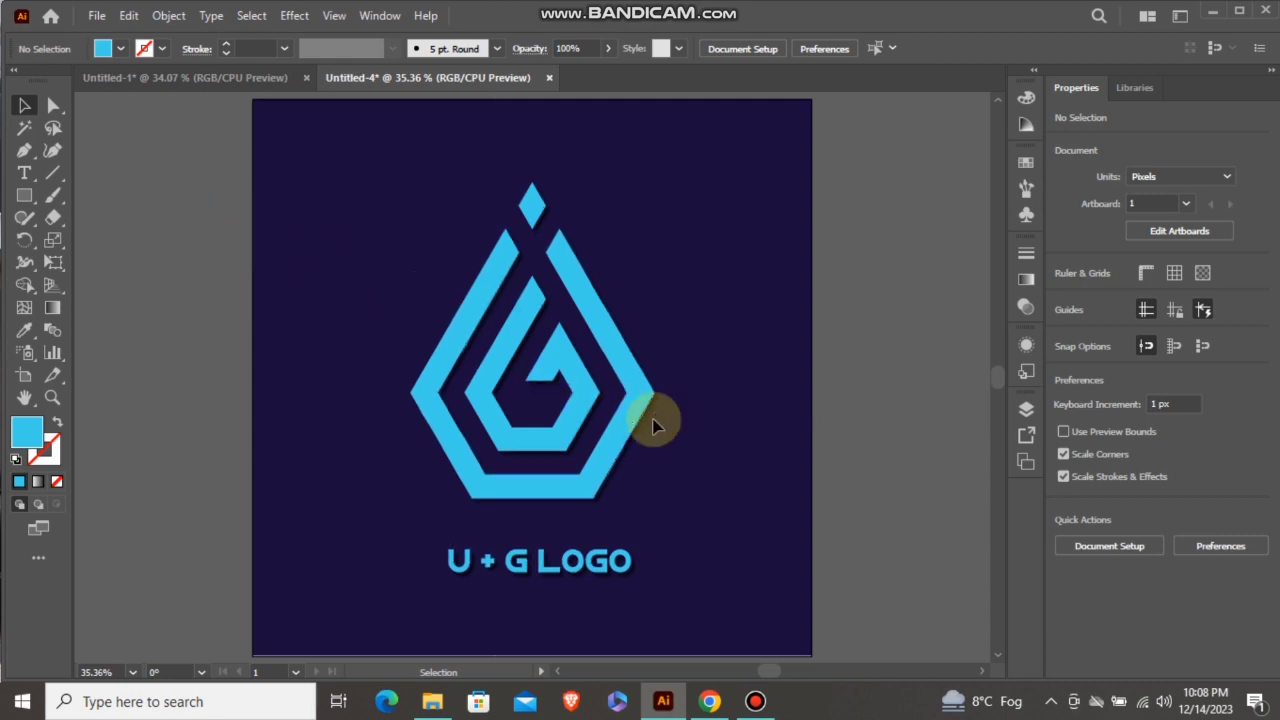